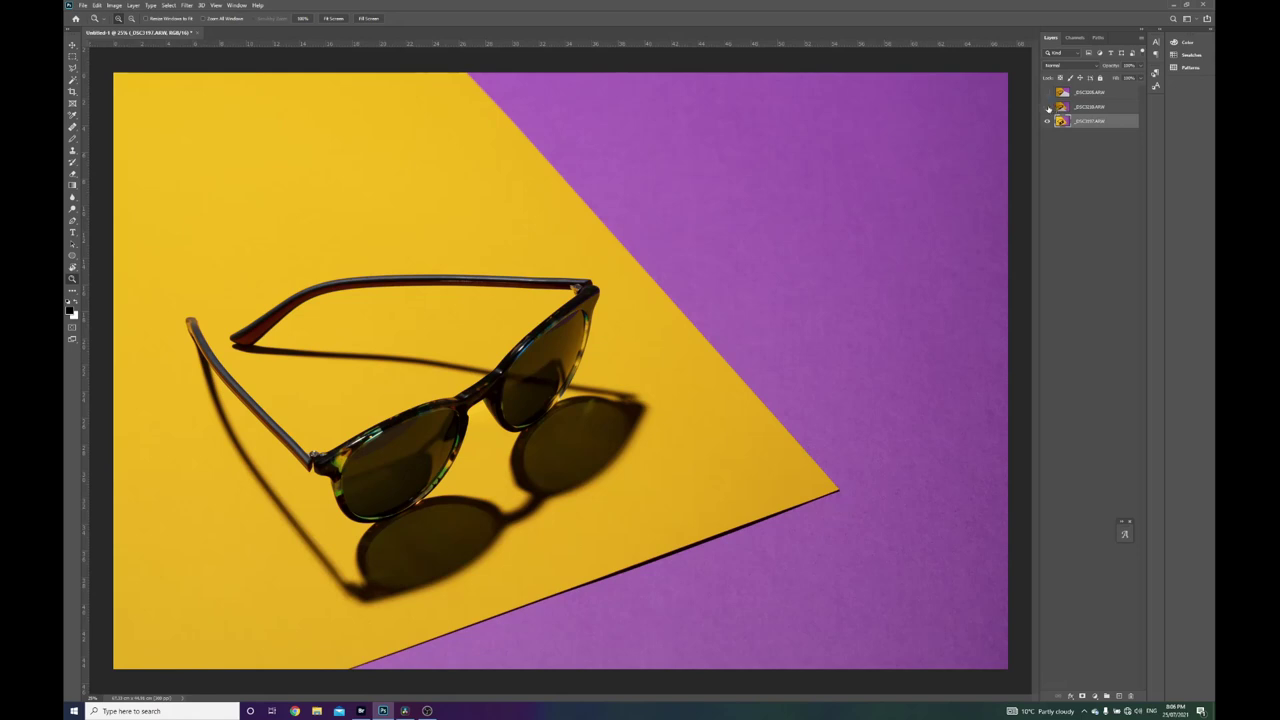
# Show and hide the upper two photo layers to compare the three sunglasses exposures.
pyautogui.click(1047, 106)
pyautogui.click(1048, 92)
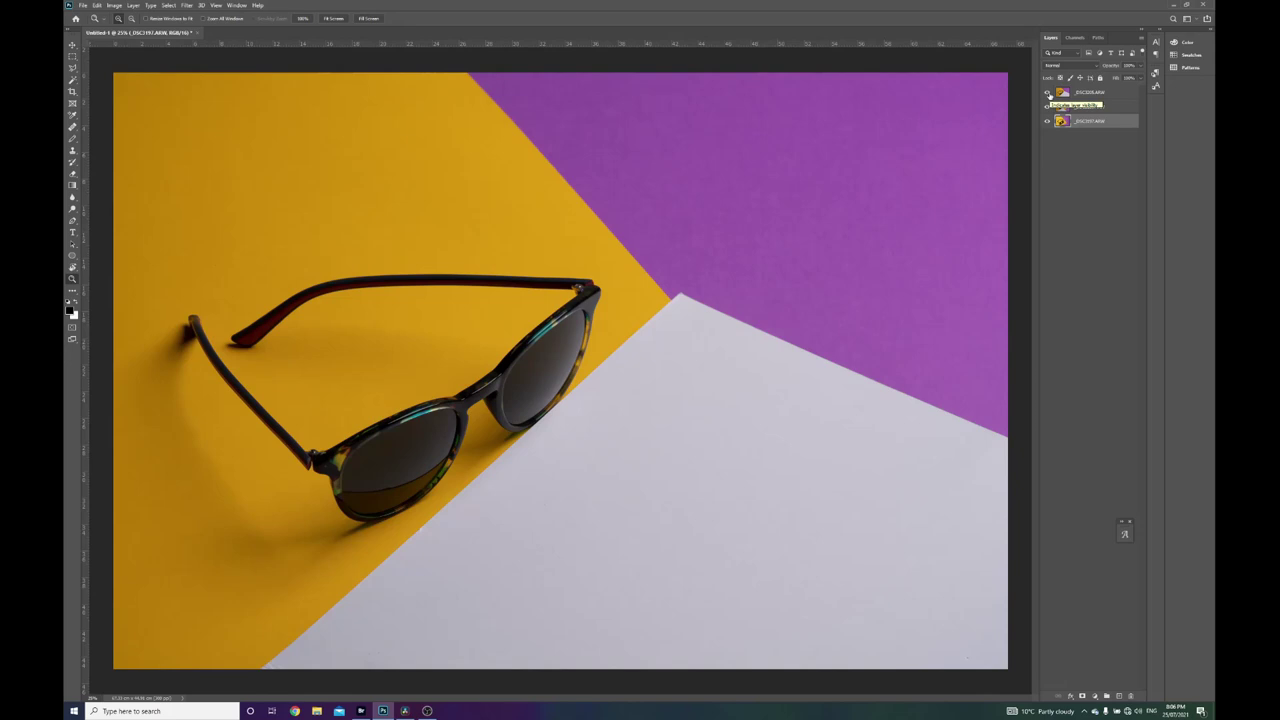
pyautogui.click(1048, 92)
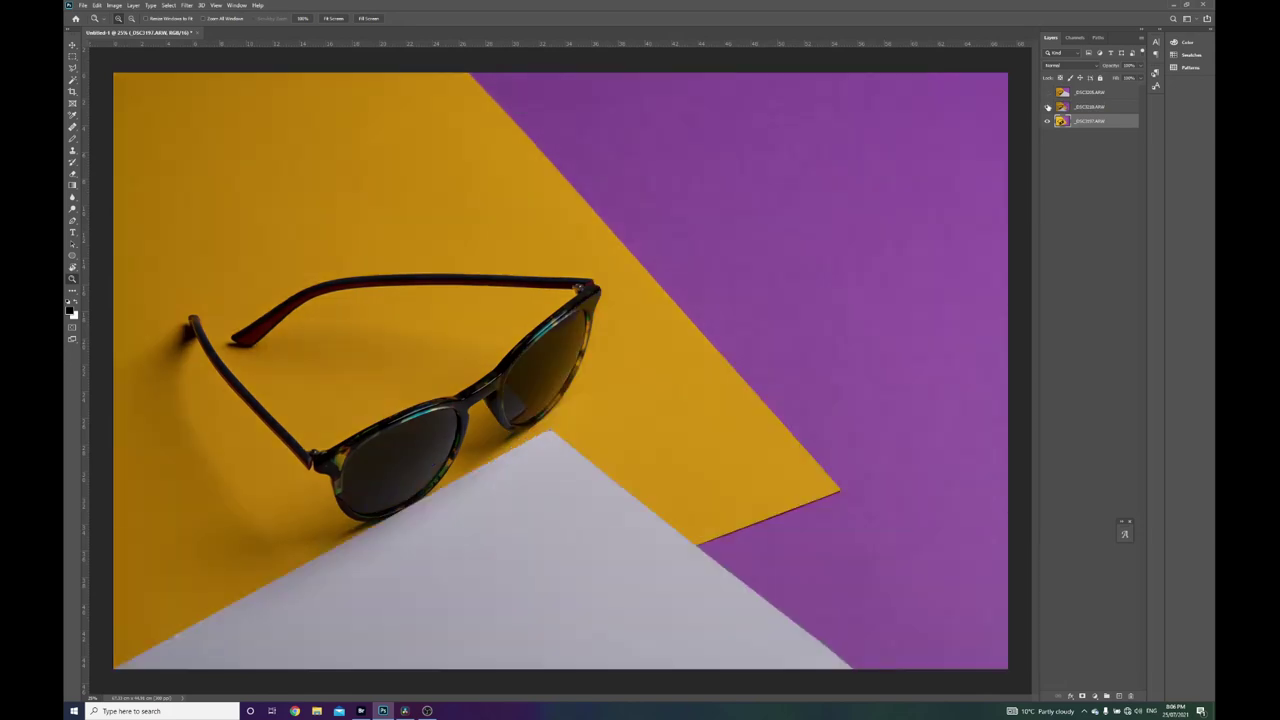
pyautogui.click(1048, 107)
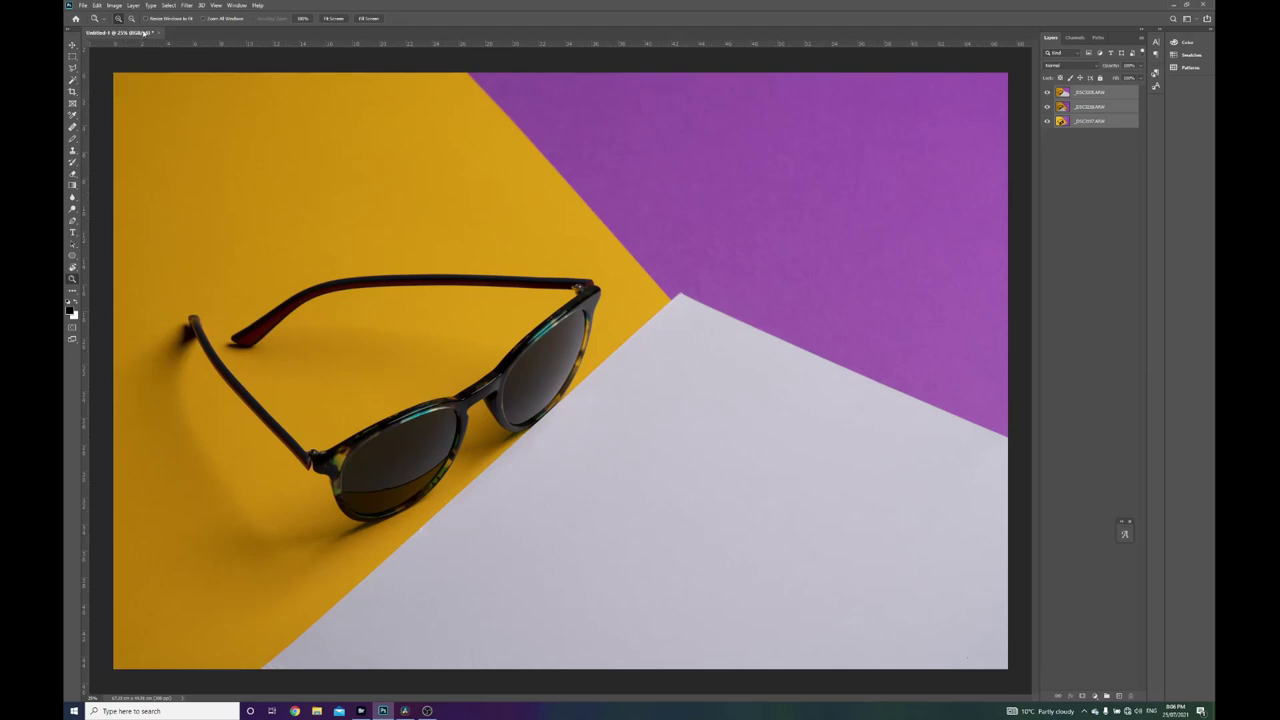
# Auto-align the three photo layers using the Auto projection.
pyautogui.click(97, 5)
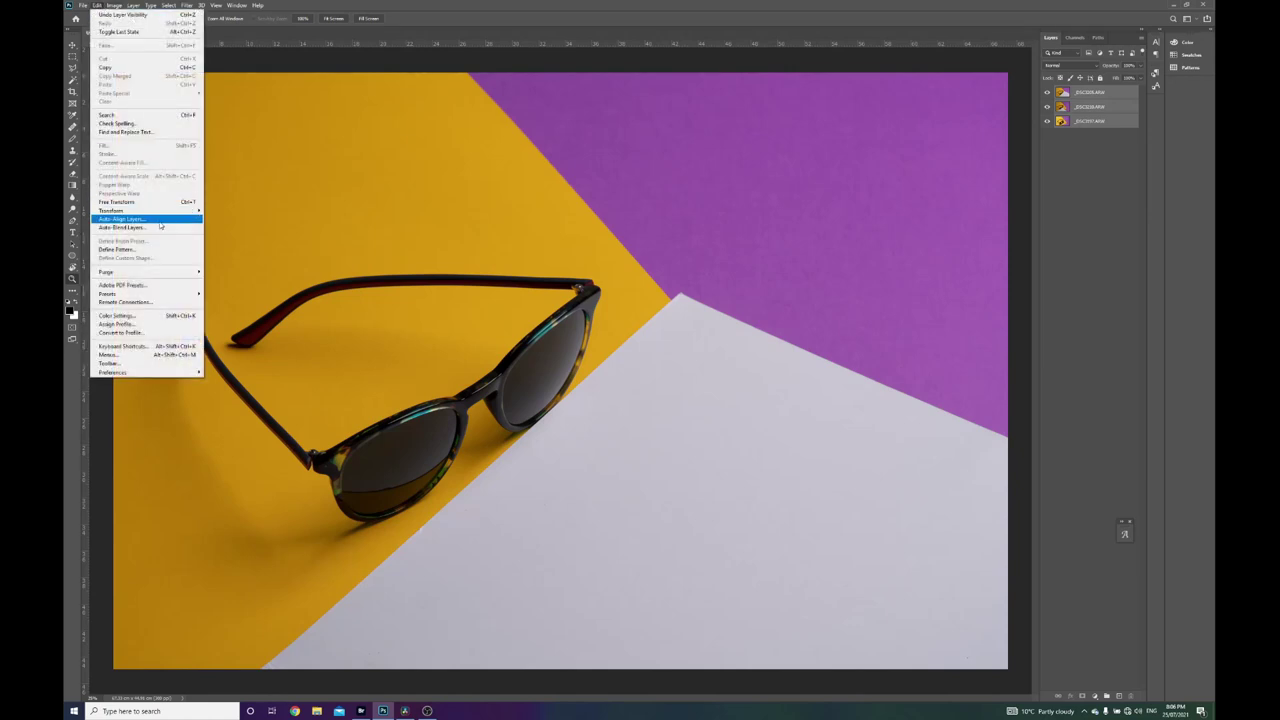
pyautogui.click(163, 220)
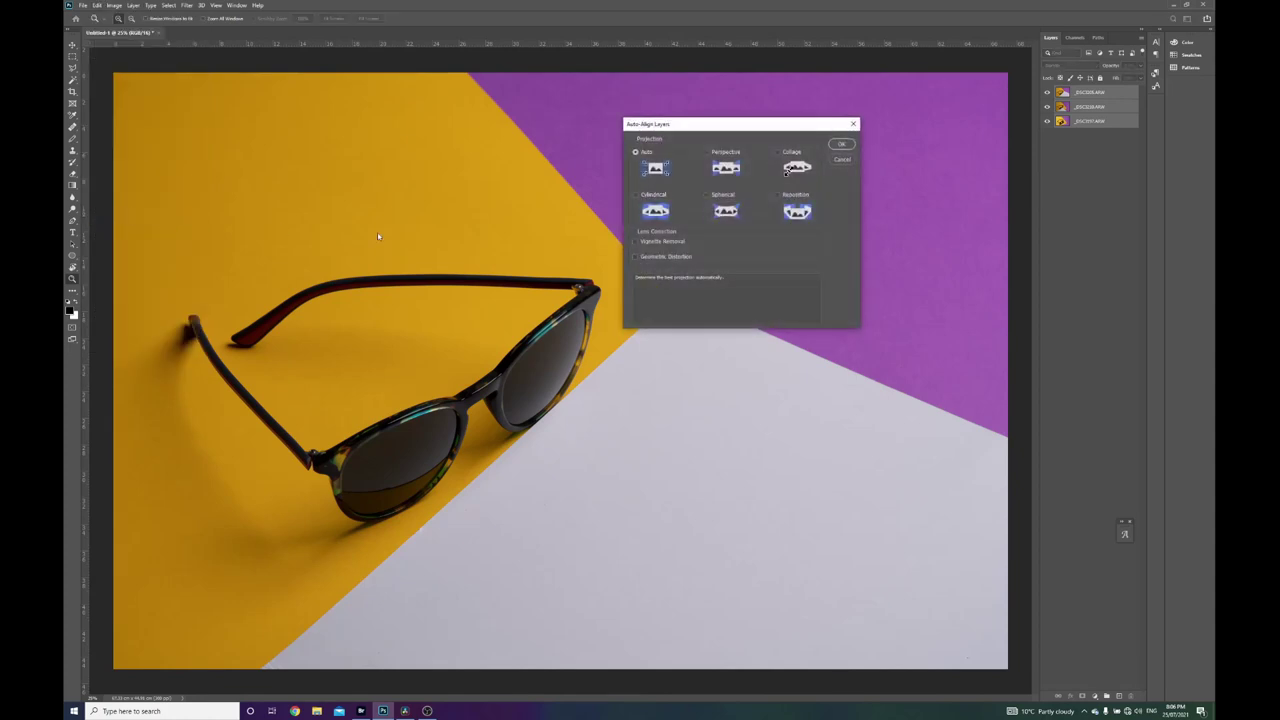
pyautogui.click(843, 146)
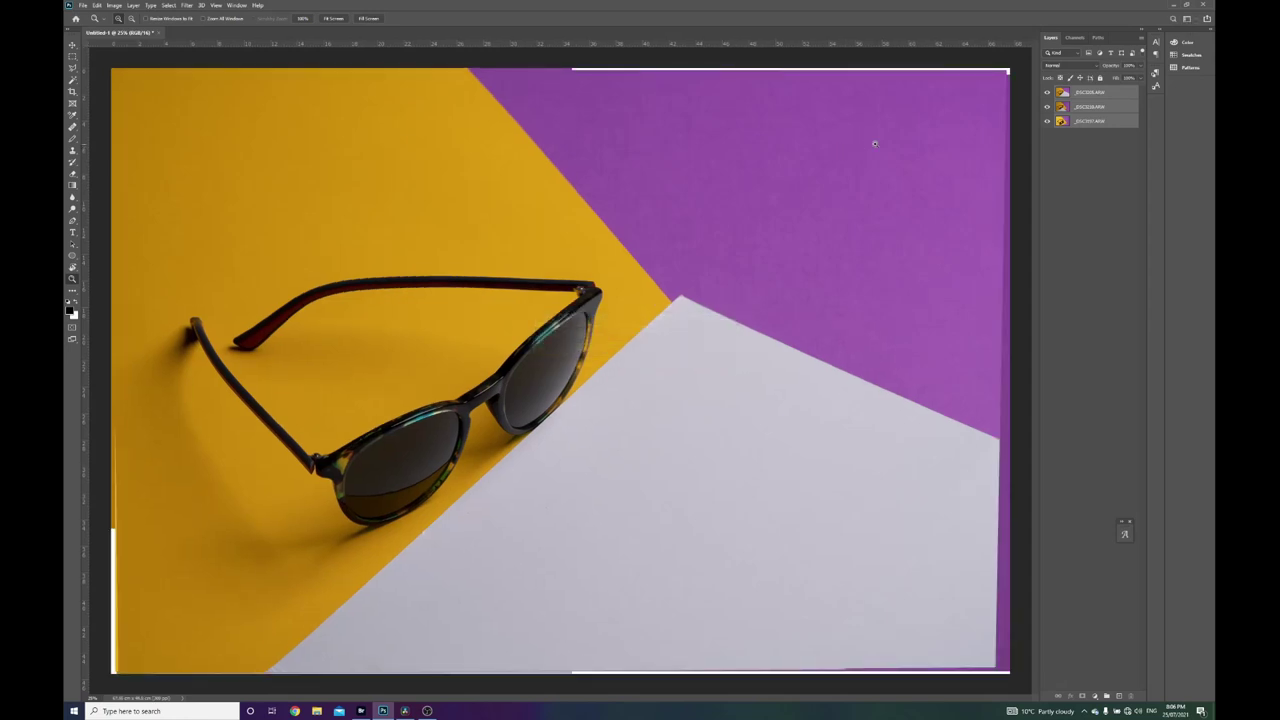
# Check the alignment of the three photos by switching the upper two layers' visibility off and on.
pyautogui.click(1047, 93)
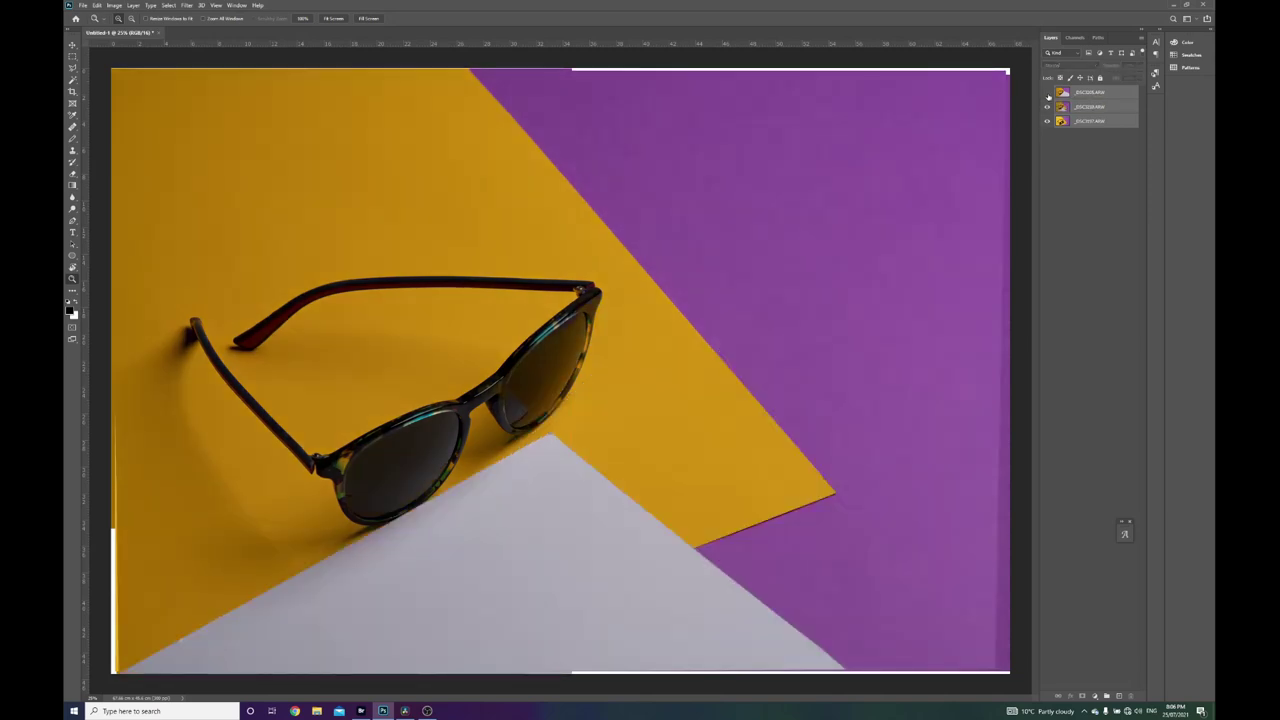
pyautogui.click(1047, 107)
pyautogui.click(1047, 107)
pyautogui.click(1047, 93)
pyautogui.click(1047, 93)
pyautogui.click(1047, 107)
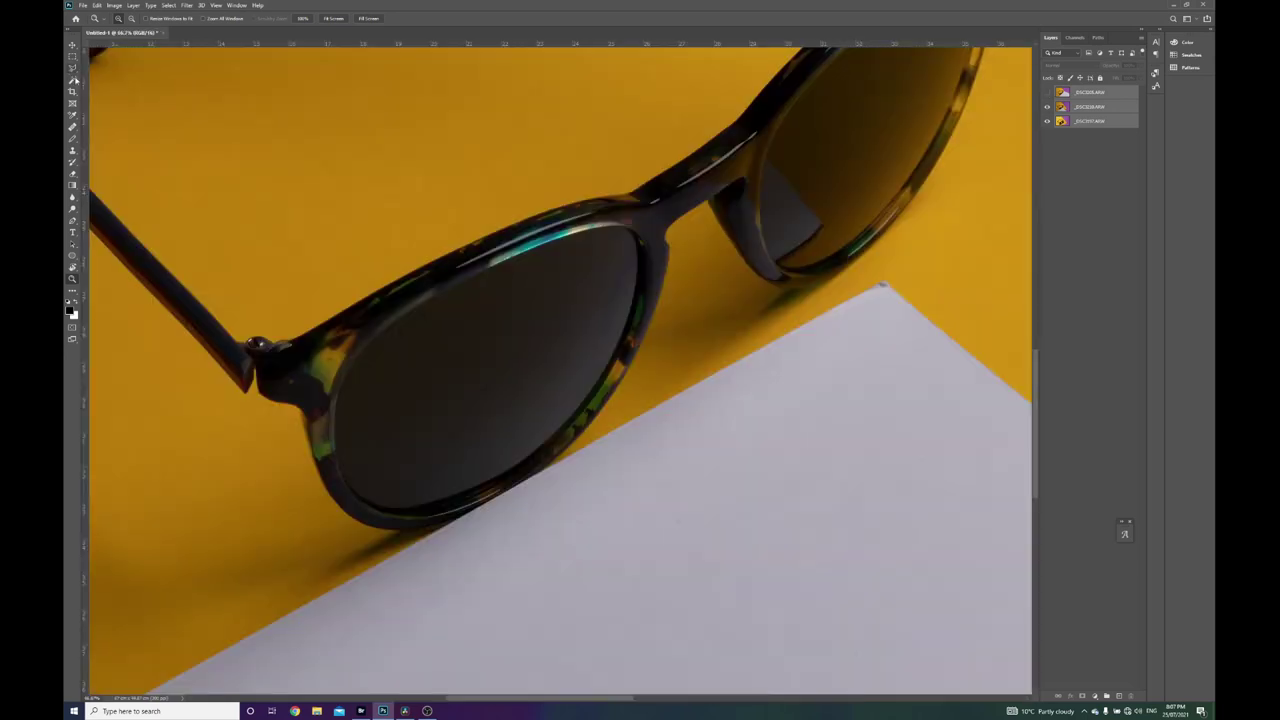
# Try to select the left lens on the middle photo layer with the Quick Selection tool, and clear the selection.
pyautogui.click(74, 81)
pyautogui.rightClick(75, 80)
pyautogui.click(112, 88)
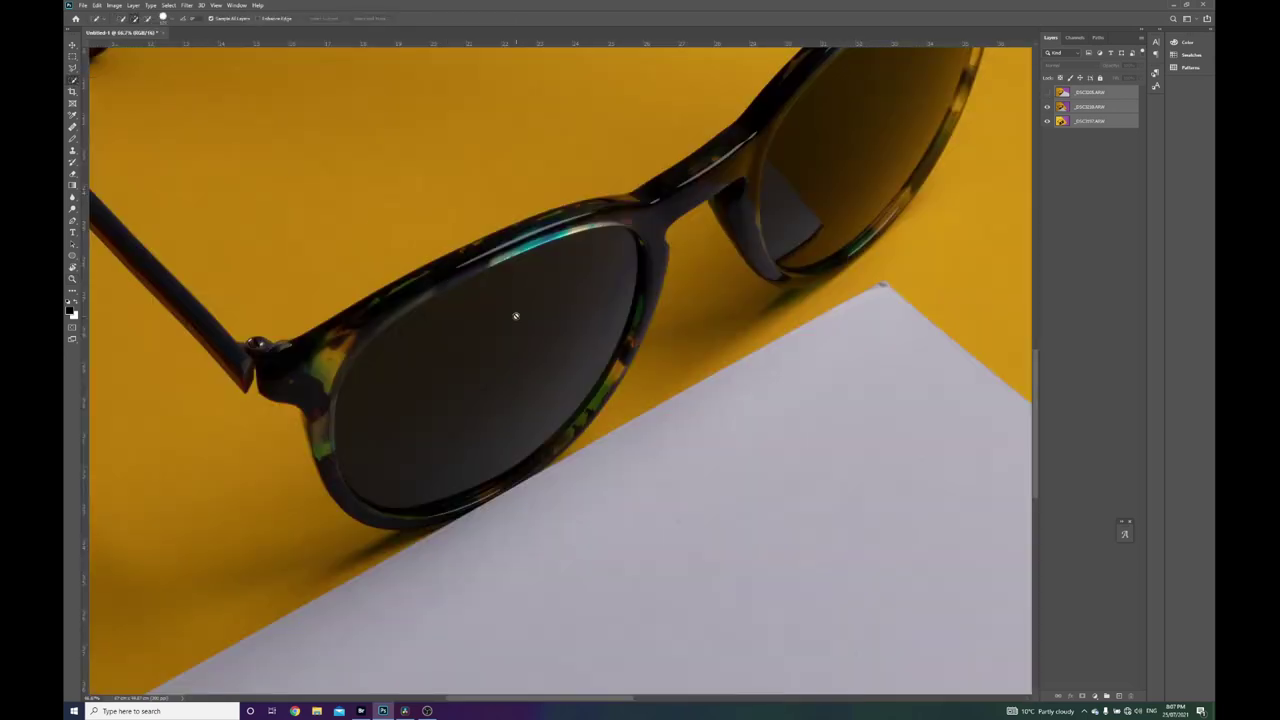
pyautogui.click(1095, 107)
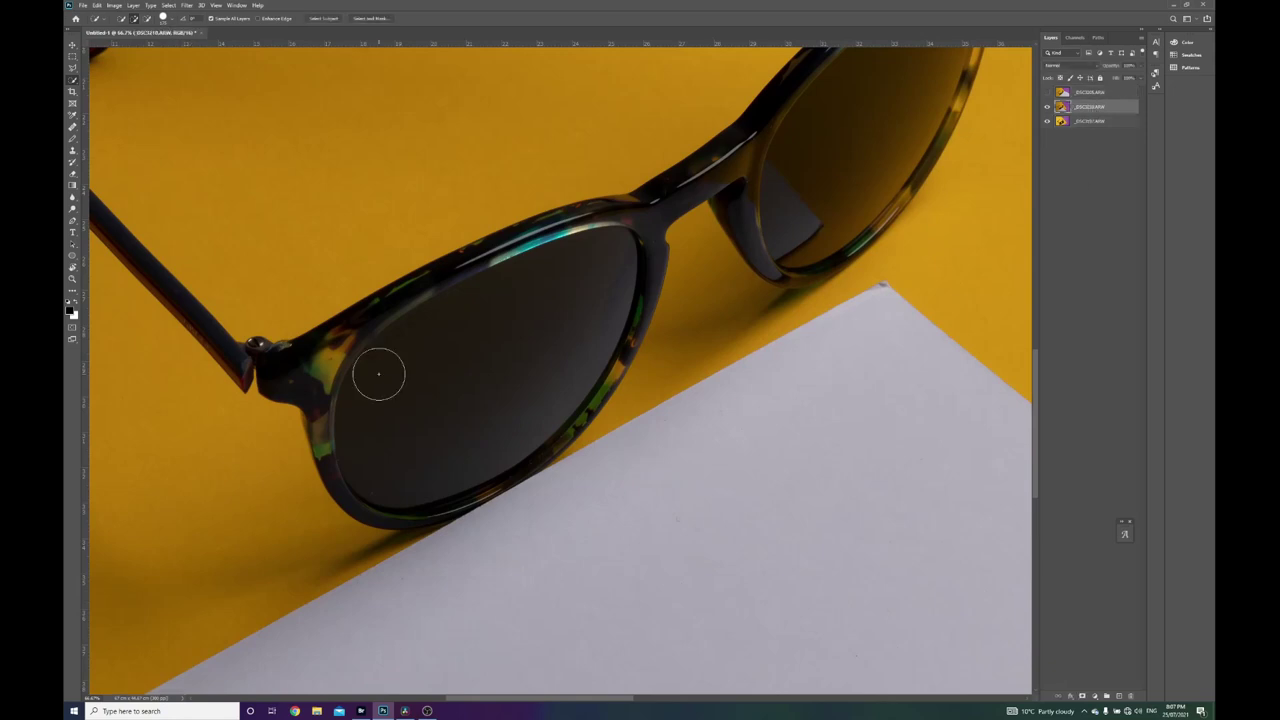
pyautogui.moveTo(497, 322); pyautogui.dragTo(457, 355)
pyautogui.press('m')
pyautogui.click(704, 228)
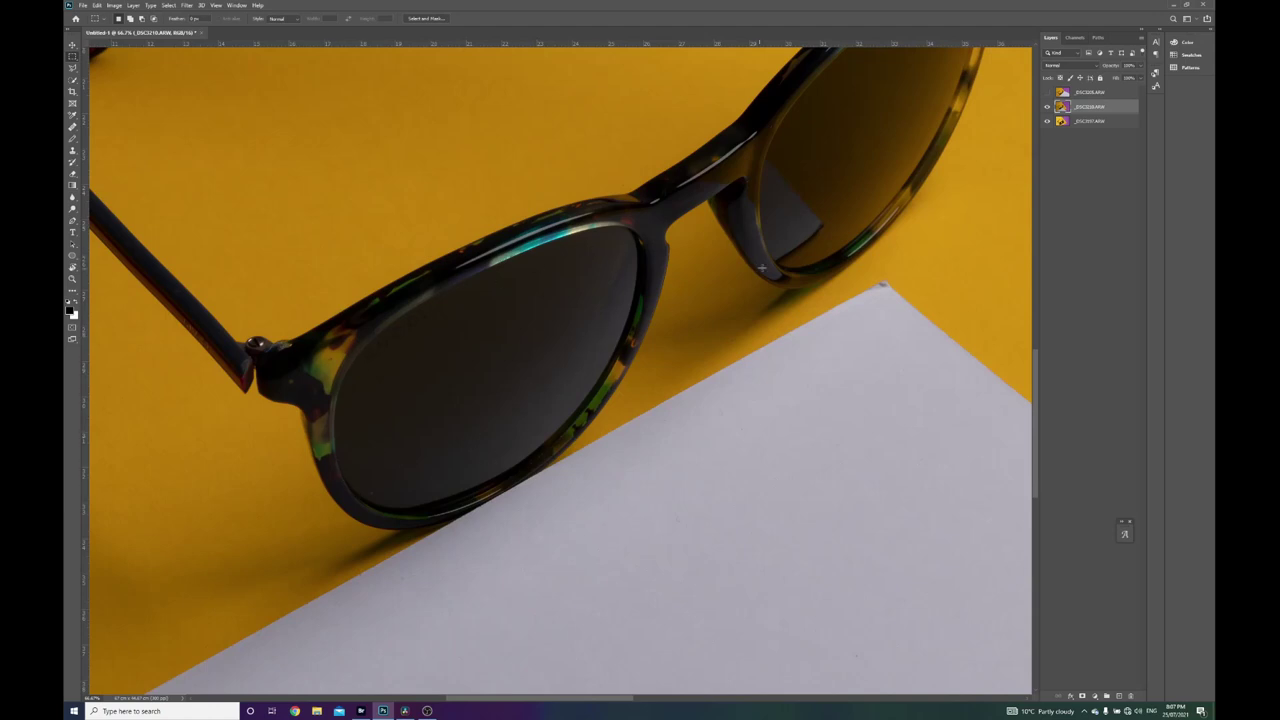
# Add a Curves adjustment above the middle photo layer and raise the shadows steeply to strongly brighten the dark lenses.
pyautogui.click(1094, 697)
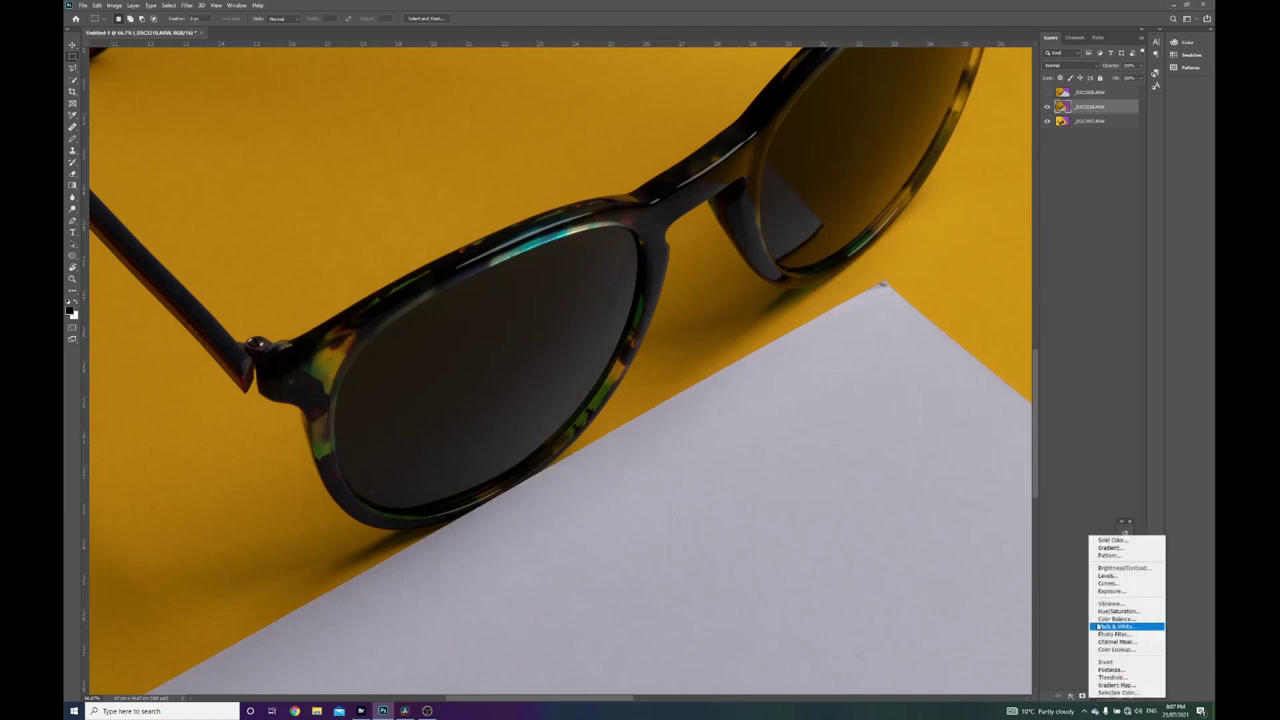
pyautogui.click(1110, 584)
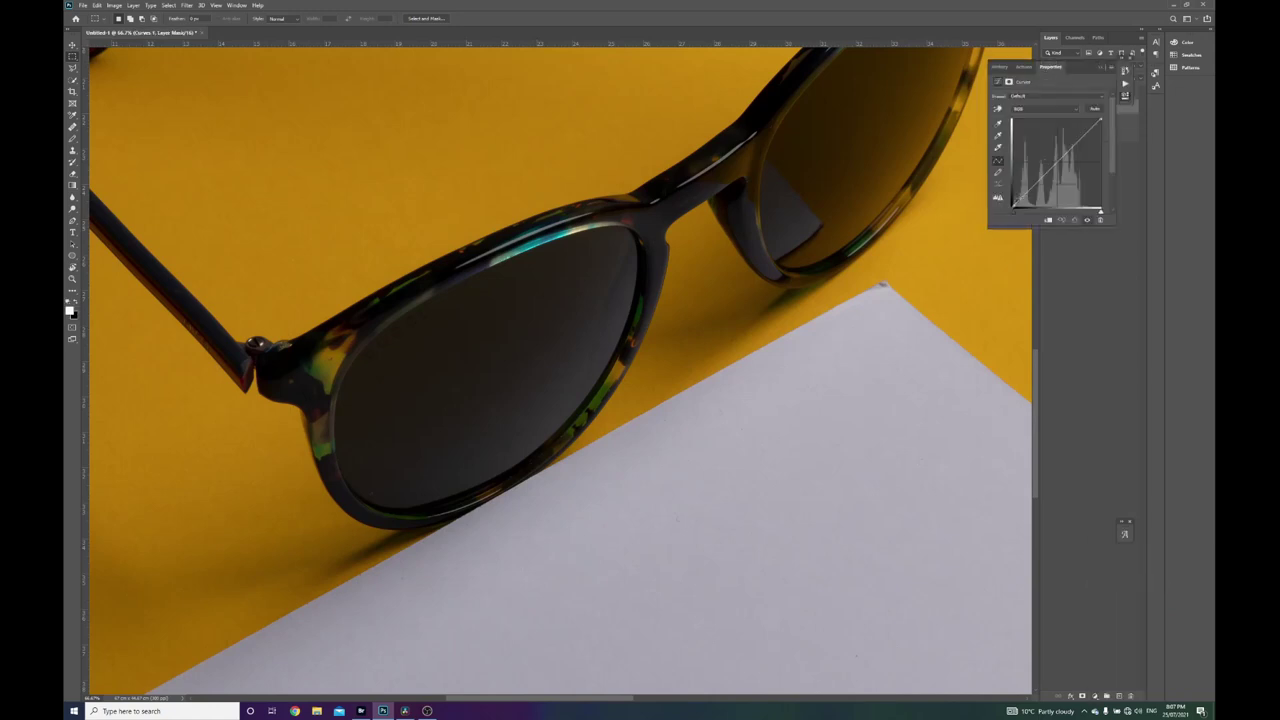
pyautogui.moveTo(1018, 197); pyautogui.dragTo(1031, 178)
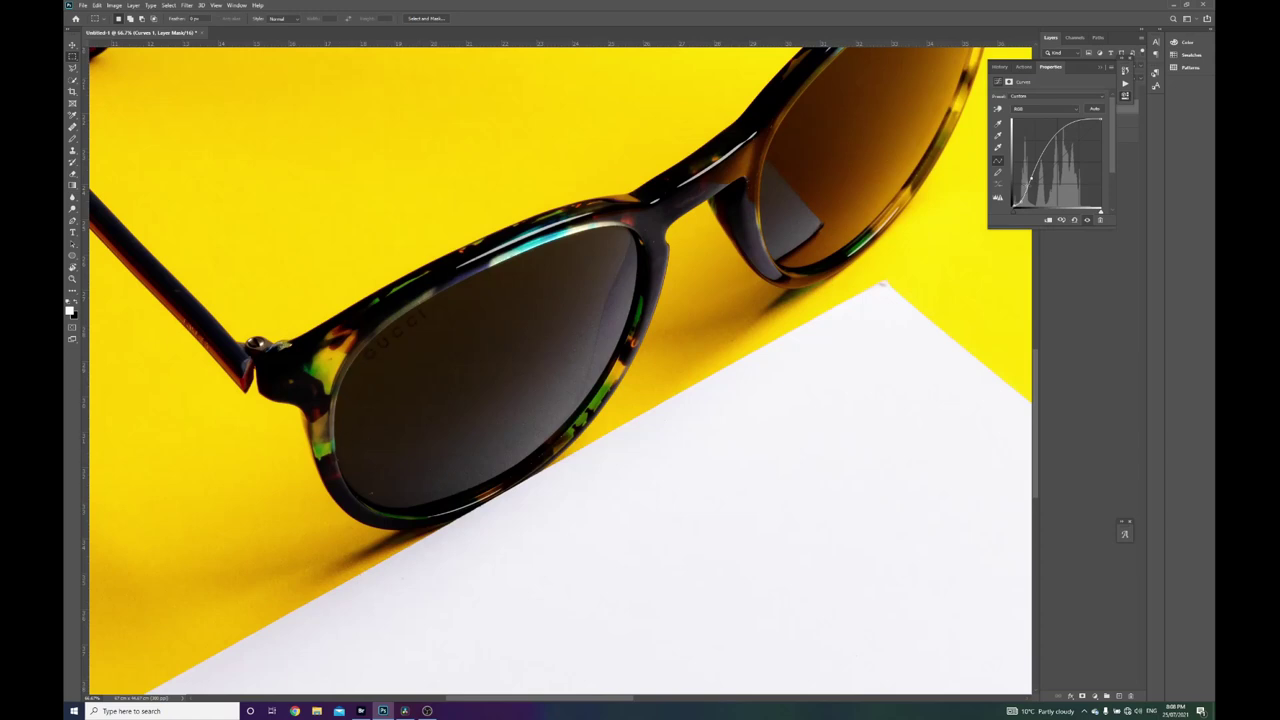
pyautogui.moveTo(1023, 201); pyautogui.dragTo(1027, 163)
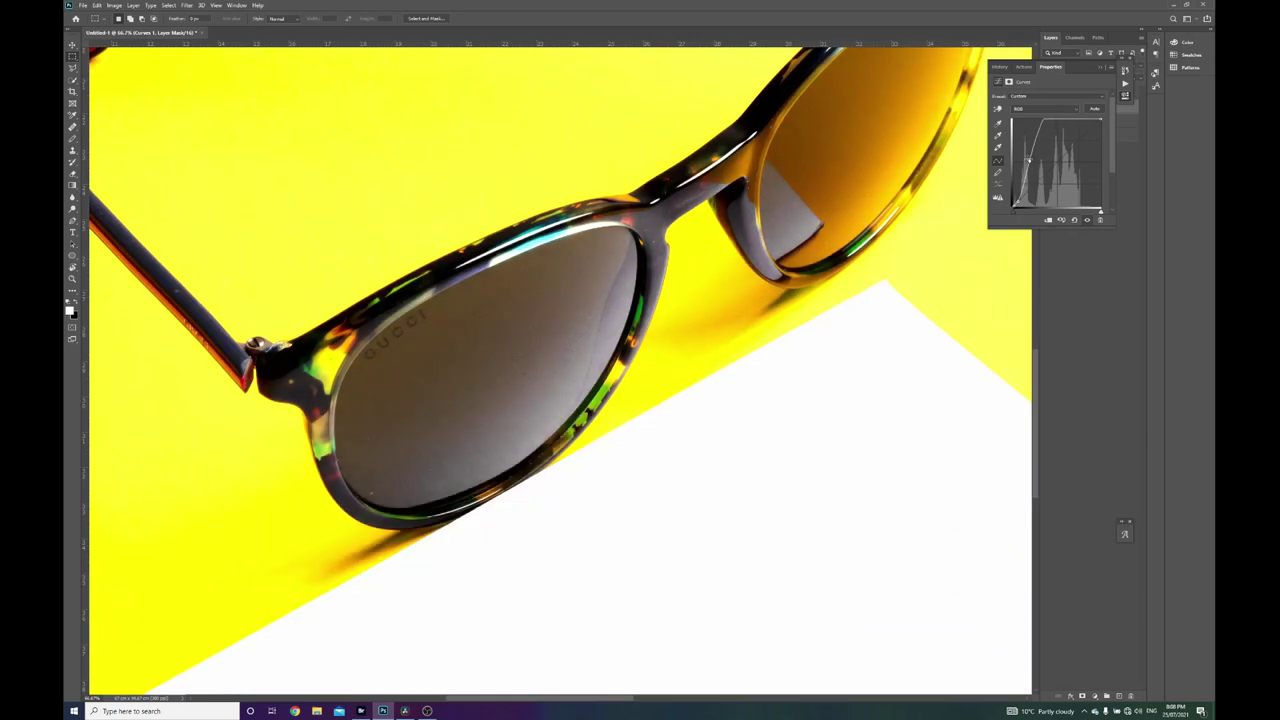
pyautogui.moveTo(1028, 158); pyautogui.dragTo(1027, 158)
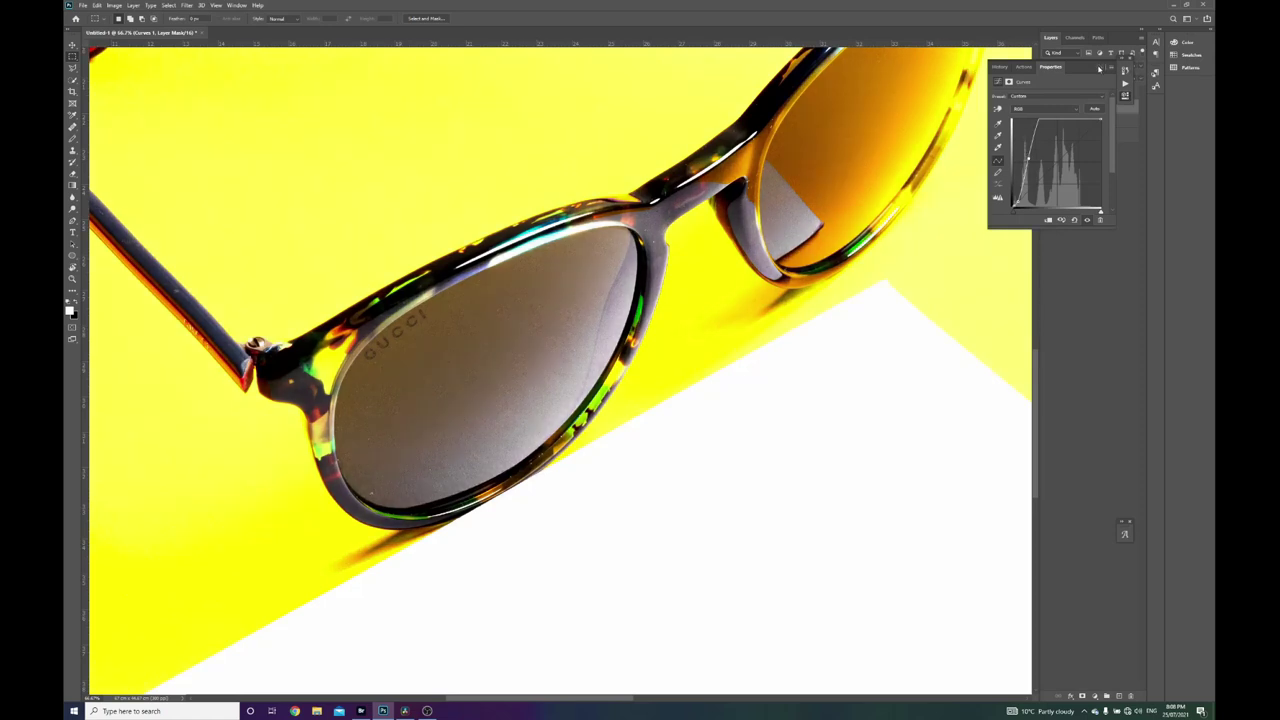
pyautogui.click(1099, 68)
# Duplicate the Curves adjustment together with the middle photo layer and merge the two copies into one layer.
pyautogui.keyDown('shift'); pyautogui.click(1104, 121); pyautogui.keyUp('shift')
pyautogui.rightClick(1105, 120)
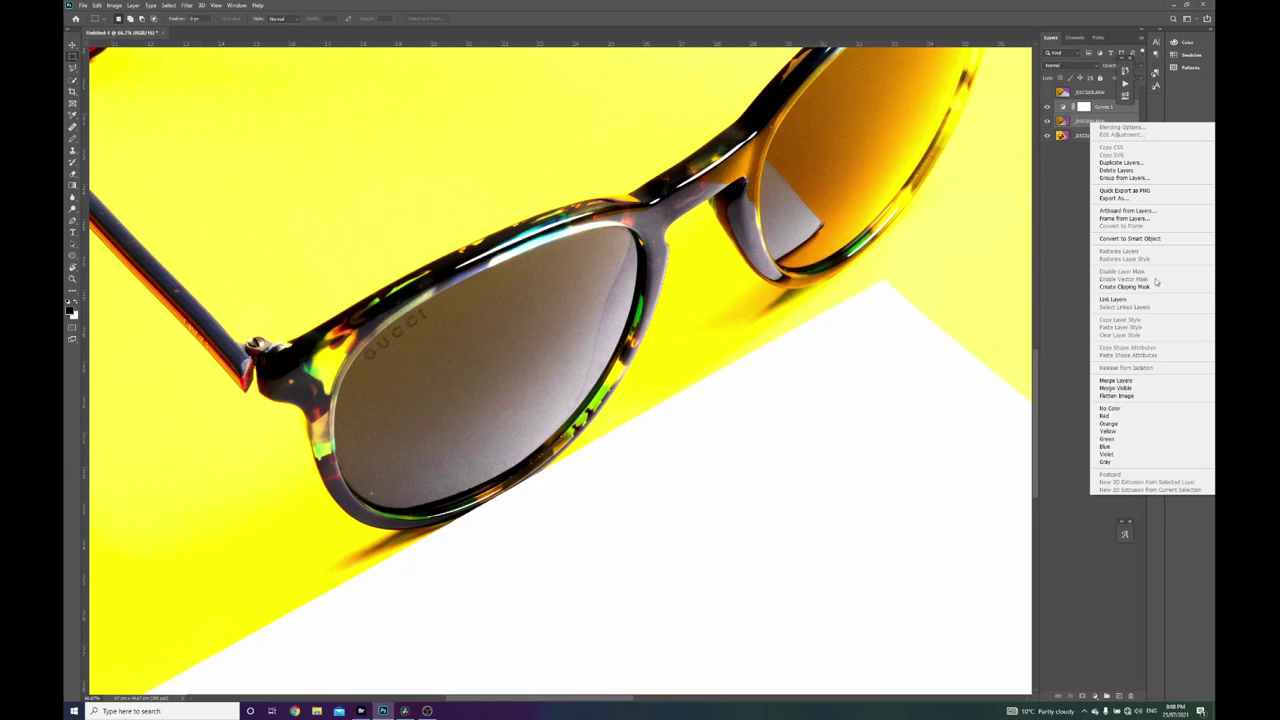
pyautogui.click(1120, 163)
pyautogui.press('Return')
pyautogui.rightClick(1105, 110)
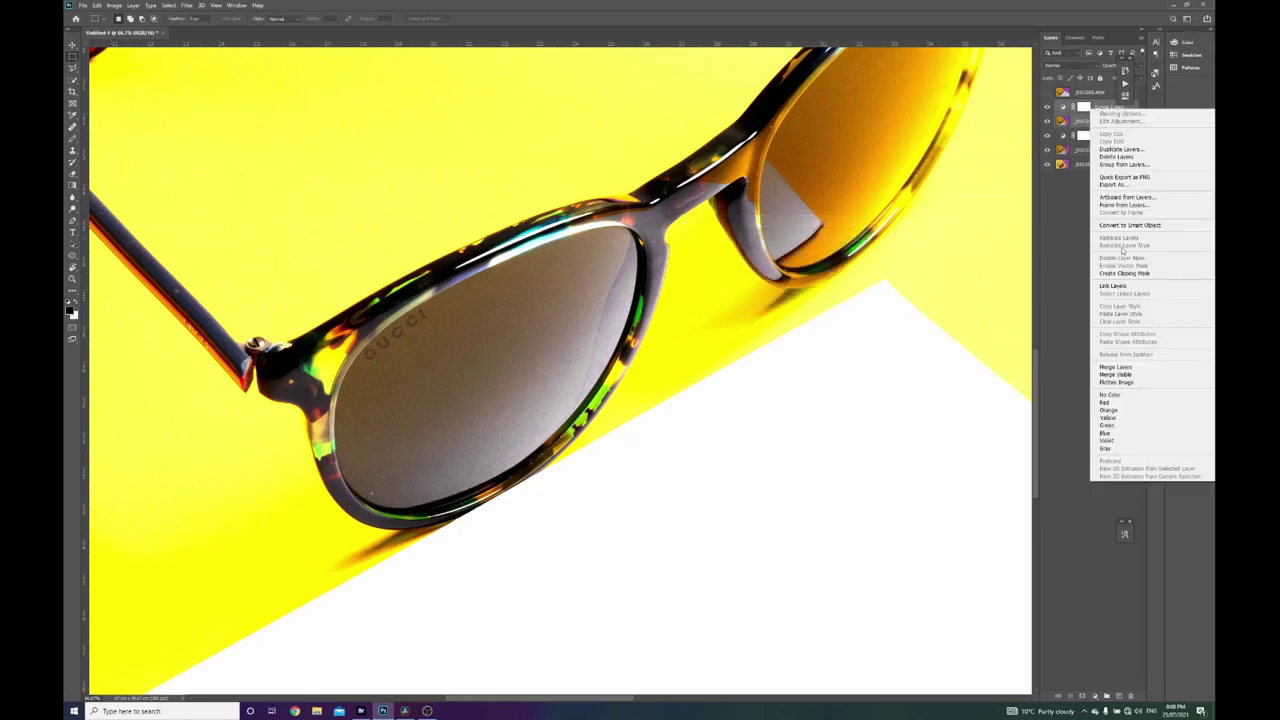
pyautogui.click(1130, 366)
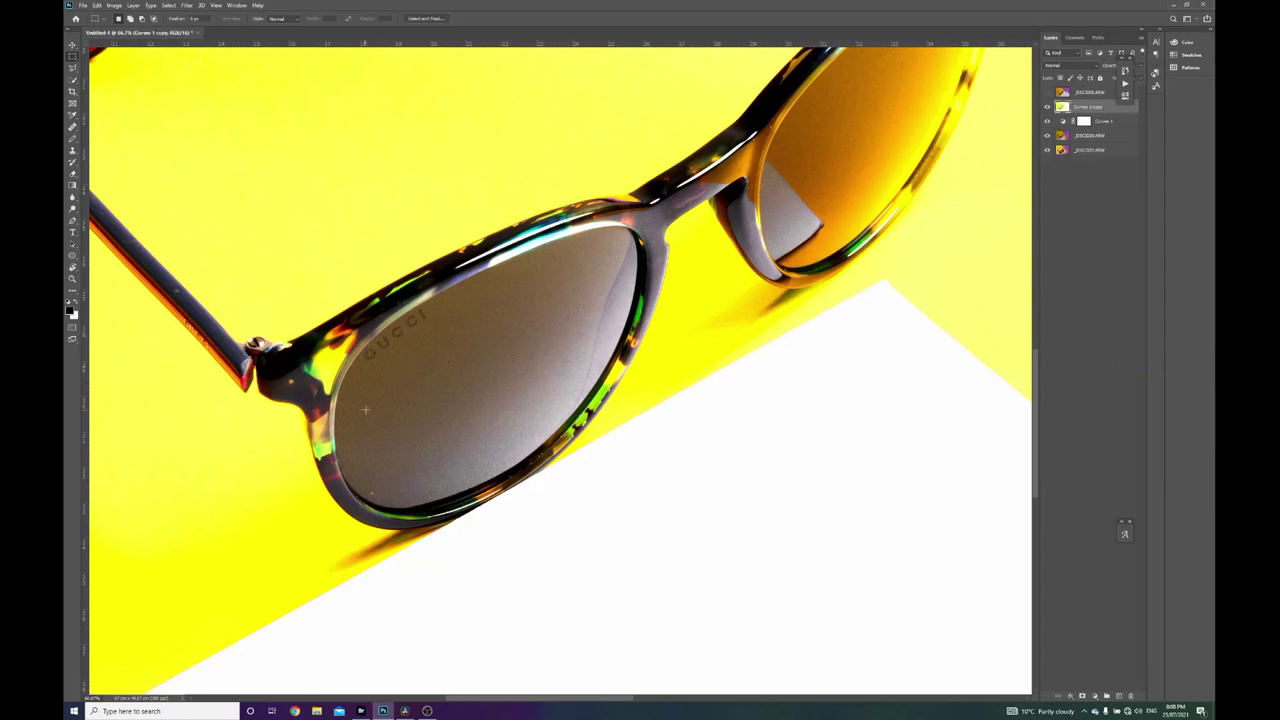
# Select the left lens on the brightened copy, hide the copy and Curves layers, and mask the middle photo to that selection.
pyautogui.click(72, 80)
pyautogui.click(498, 326)
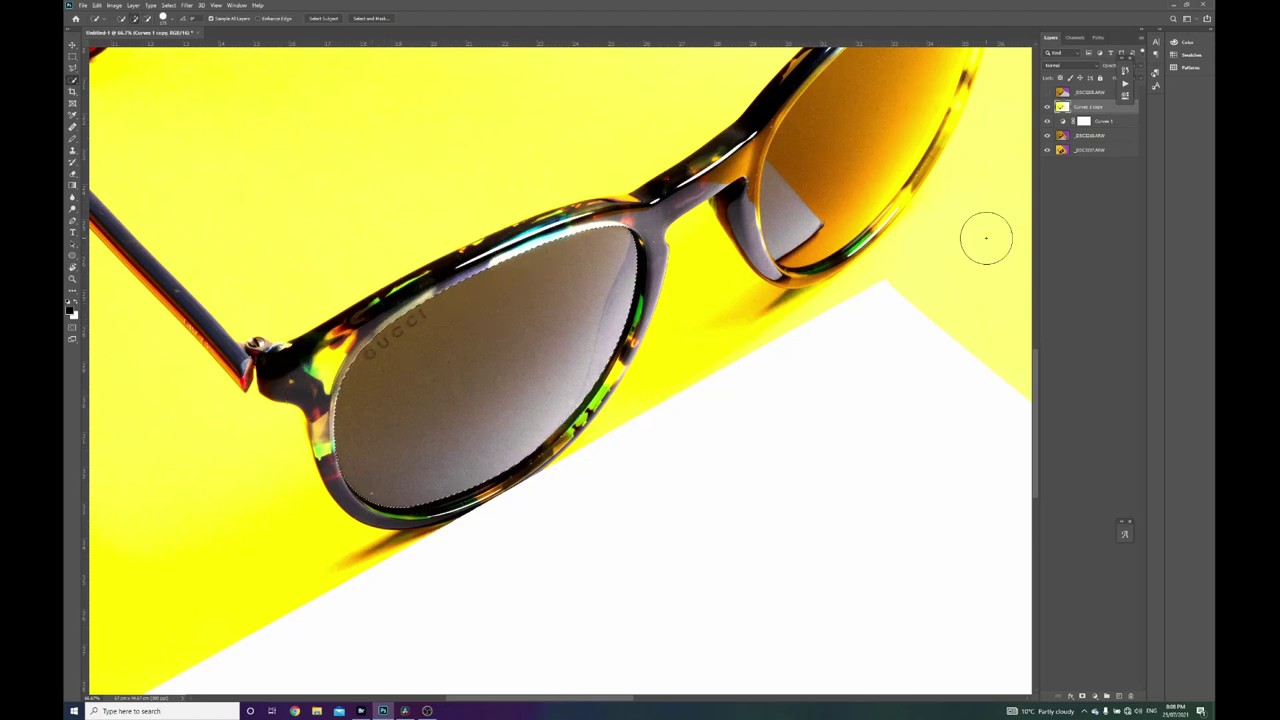
pyautogui.click(1104, 135)
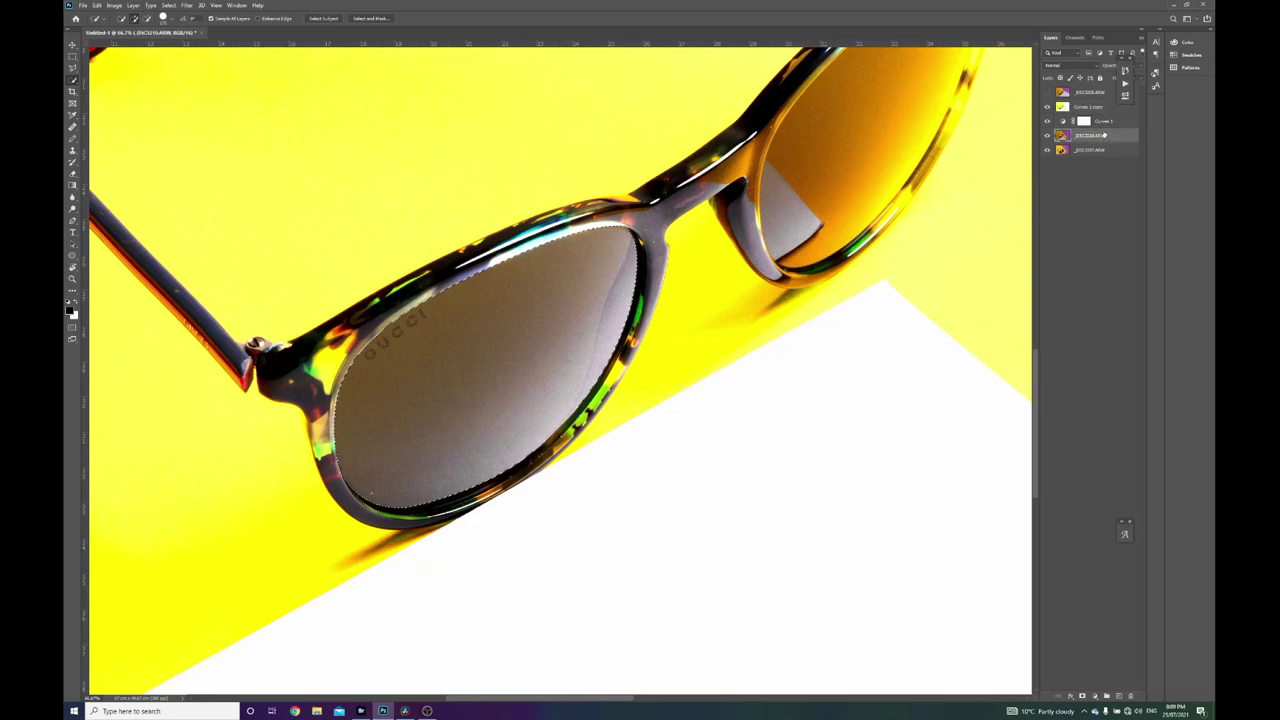
pyautogui.click(1047, 107)
pyautogui.click(1047, 121)
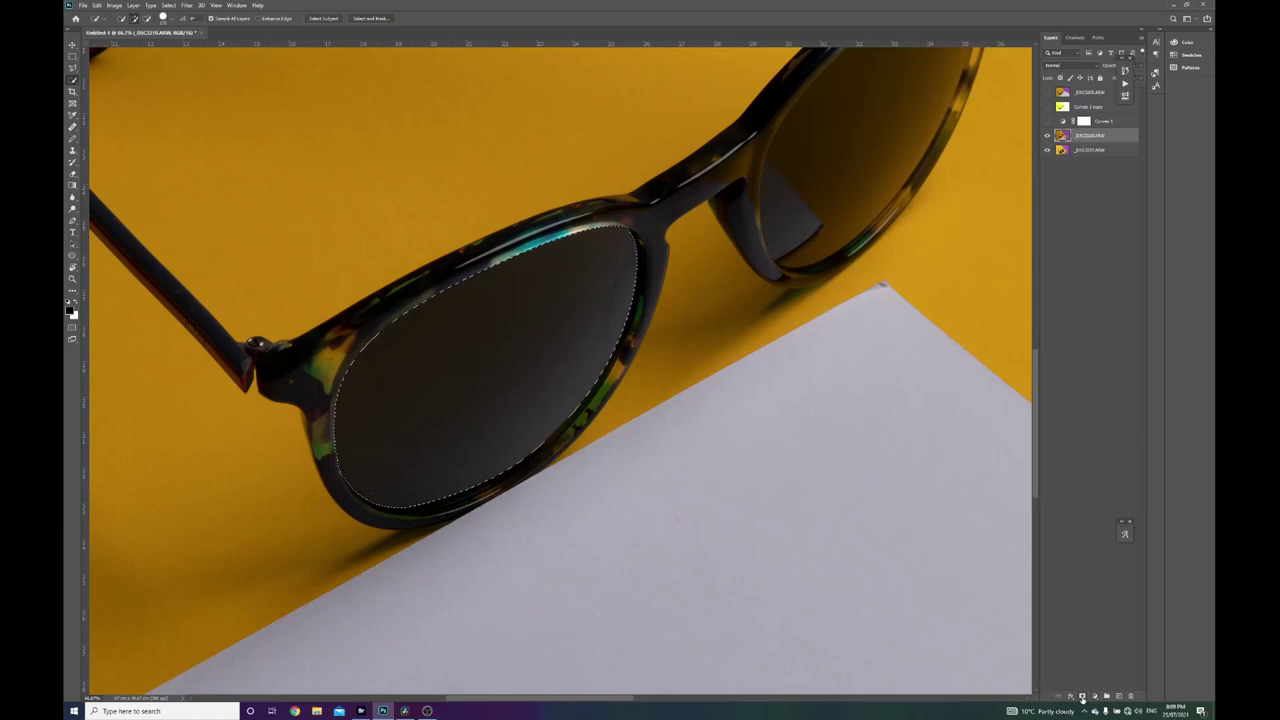
pyautogui.click(1082, 697)
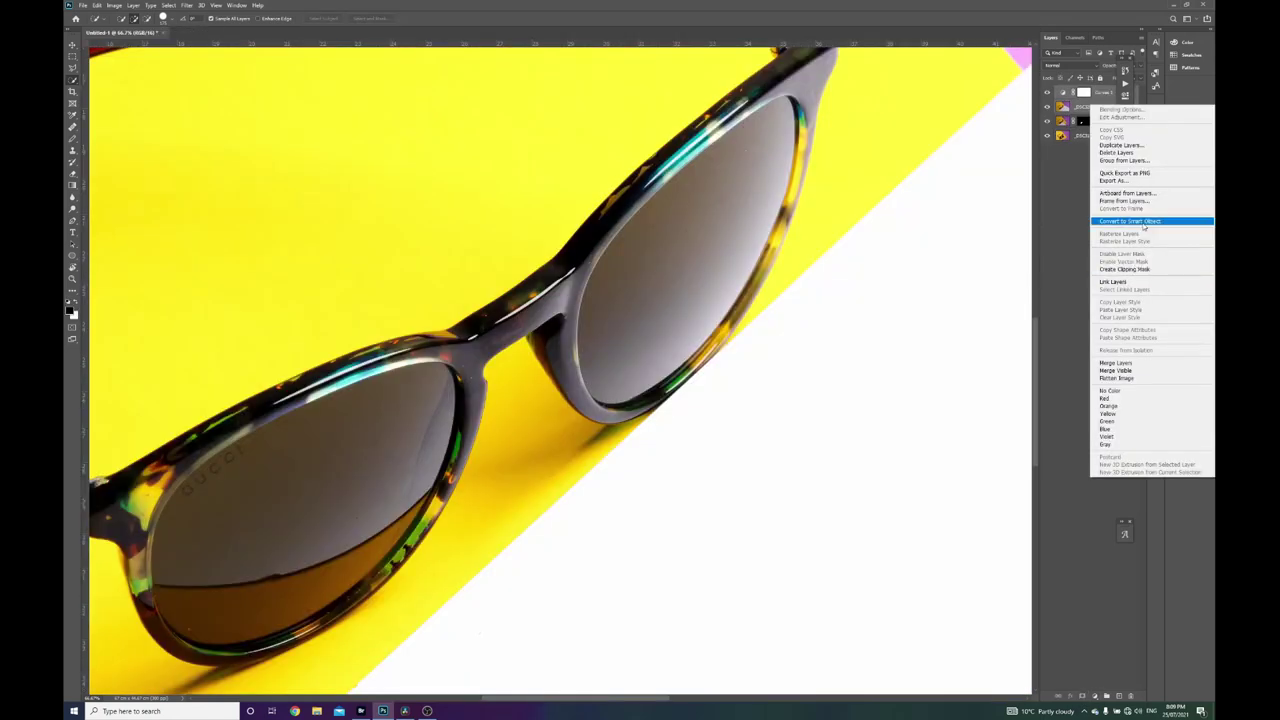
# Select the right lens on a merged duplicate of the Curves and other lens photo layers, and mask the original photo to it.
pyautogui.click(1120, 145)
pyautogui.press('Return')
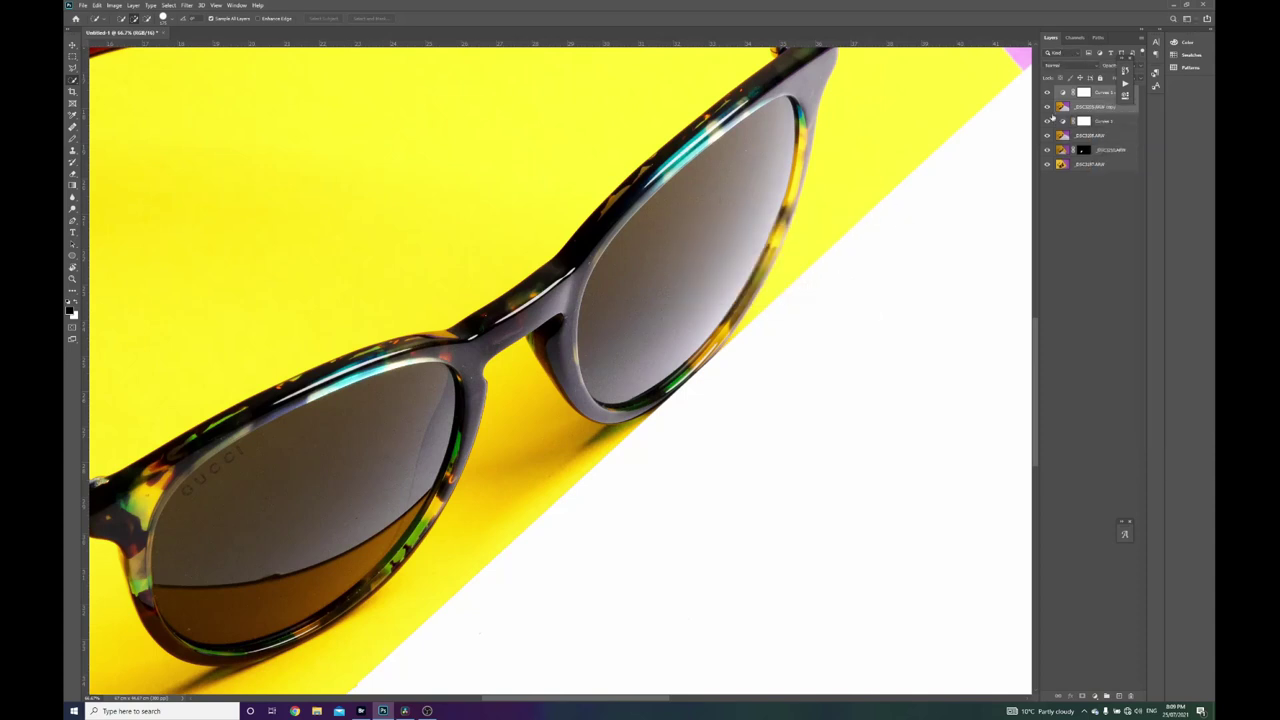
pyautogui.moveTo(715, 202)
pyautogui.mouseDown()
pyautogui.moveTo(704, 230)
pyautogui.moveTo(636, 176)
pyautogui.moveTo(604, 223)
pyautogui.mouseUp()
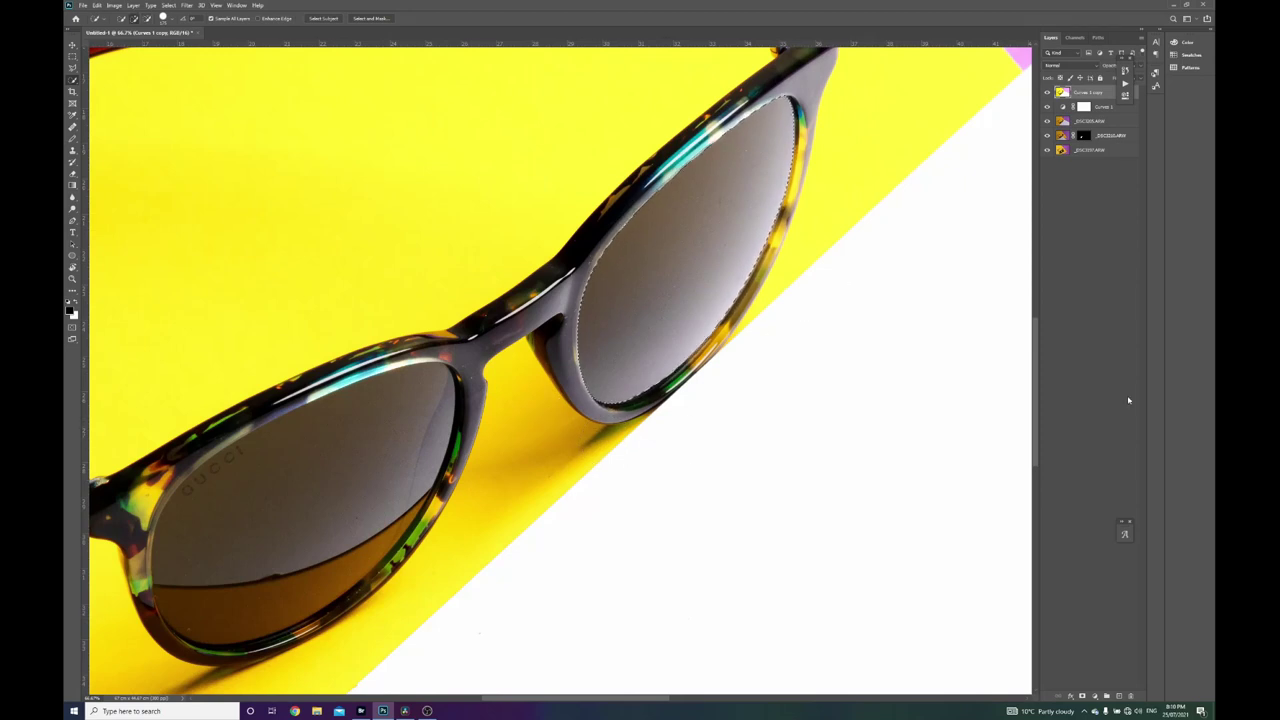
pyautogui.click(1100, 121)
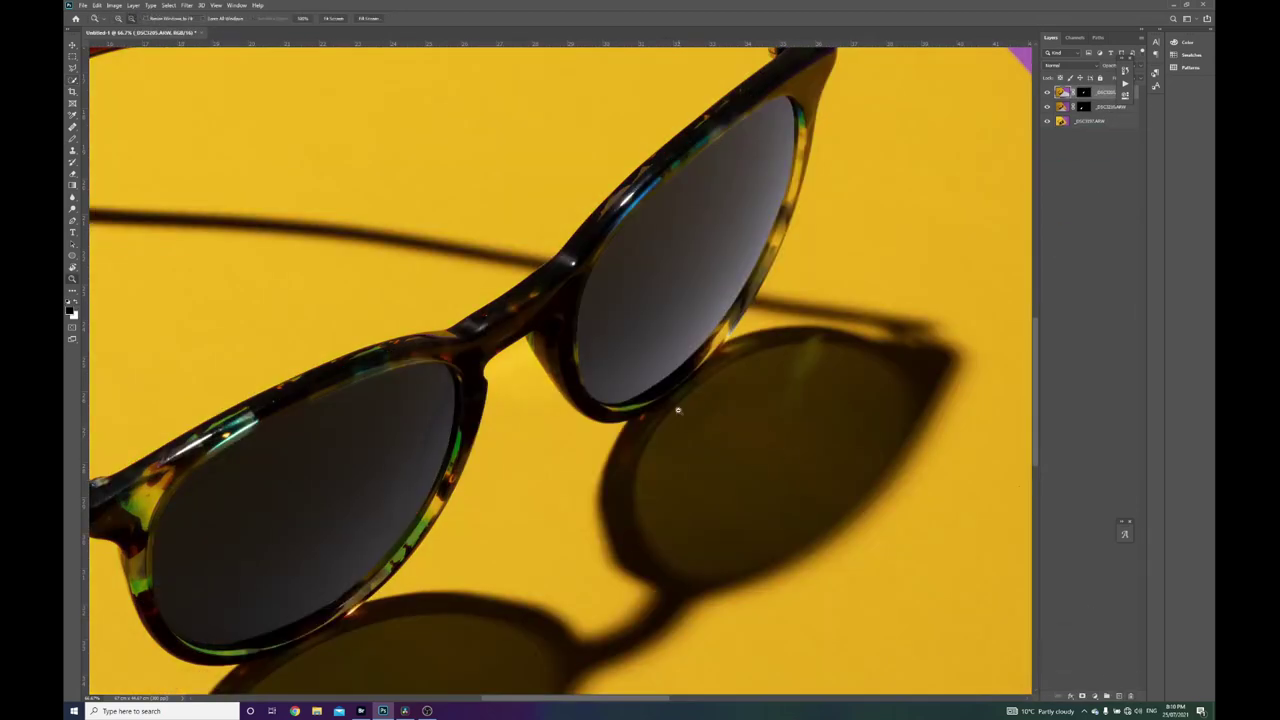
pyautogui.hotkey('ctrl', '0')
pyautogui.hotkey('ctrl', '+')
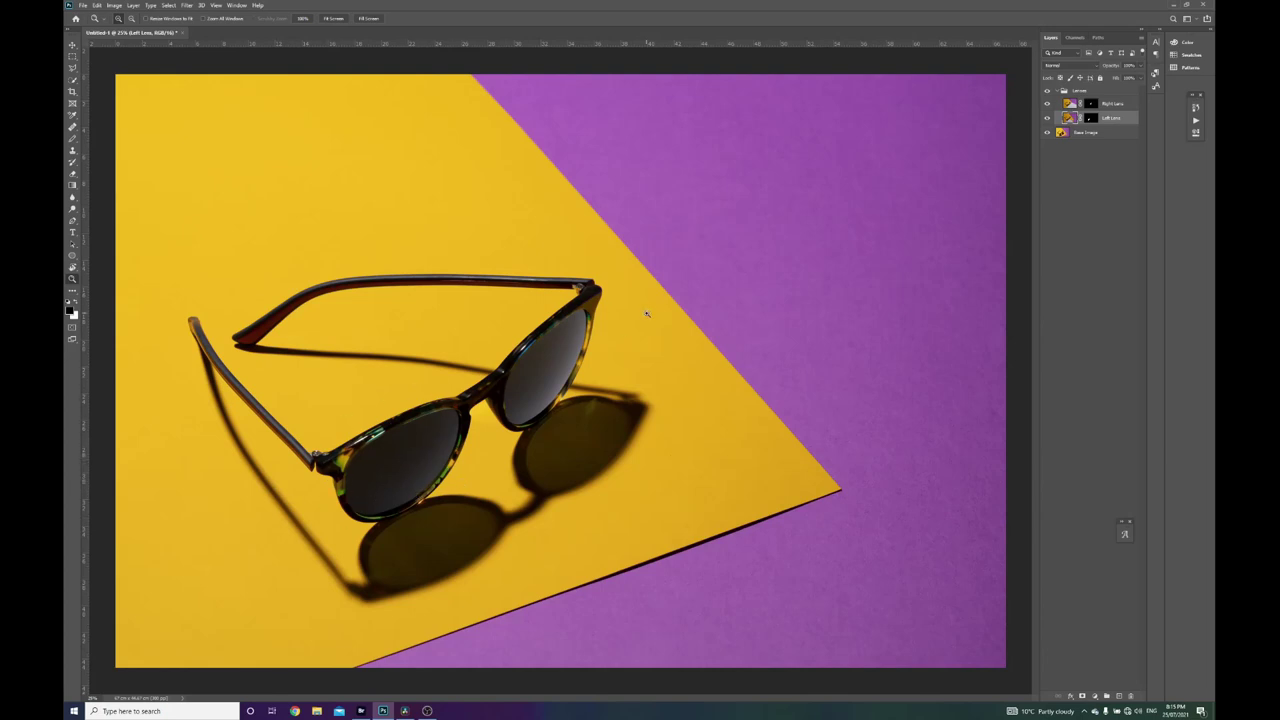
# Add a Brightness/Contrast adjustment clipped to the Left Lens layer.
pyautogui.click(1094, 695)
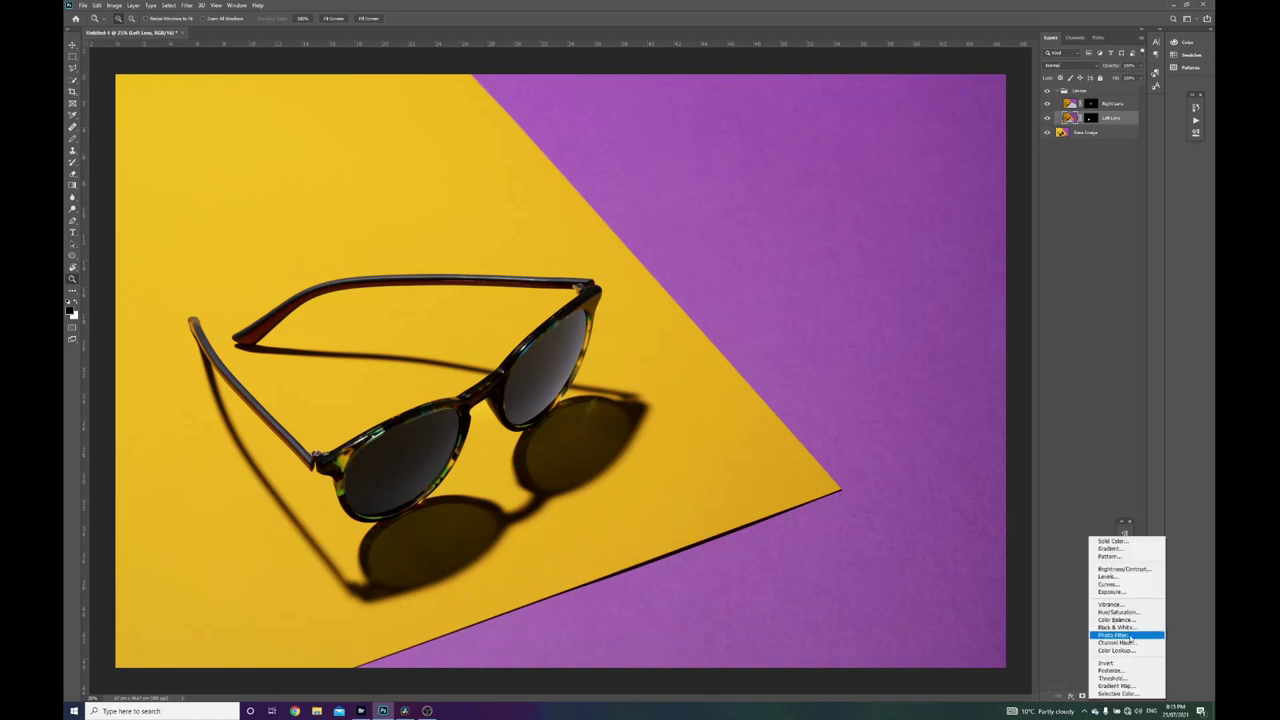
pyautogui.click(1143, 570)
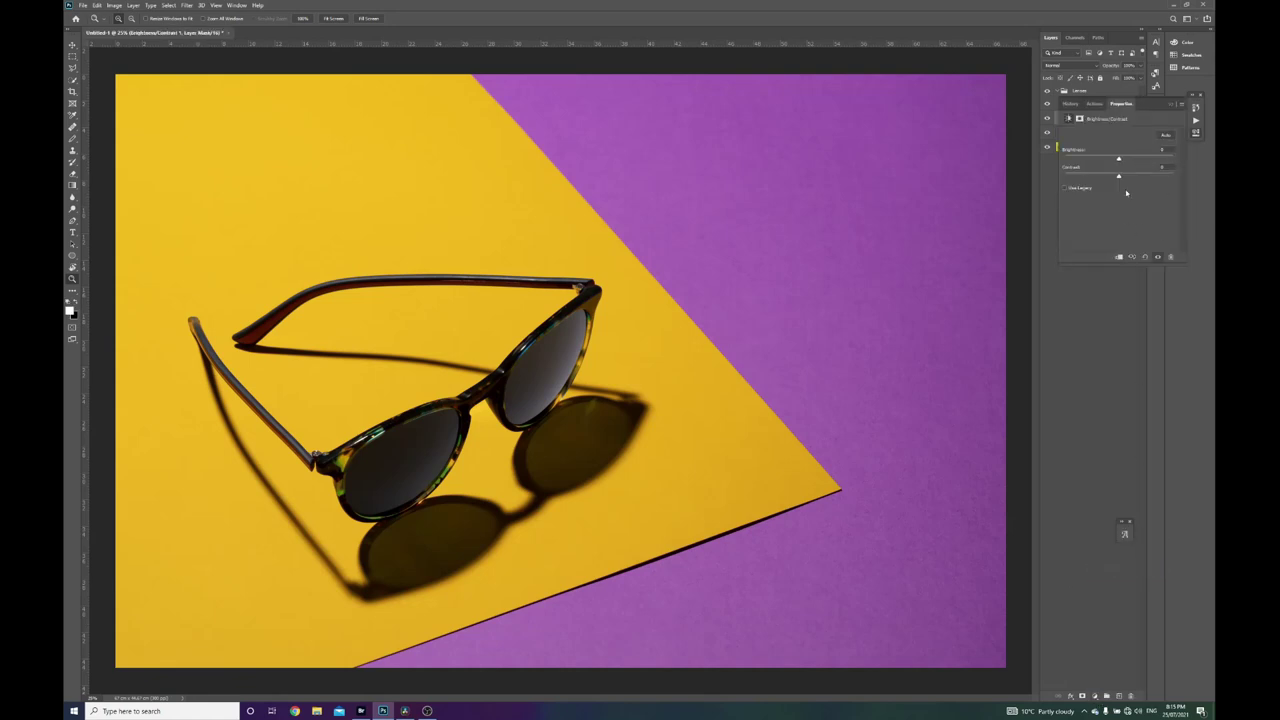
pyautogui.moveTo(1136, 101); pyautogui.dragTo(1130, 196)
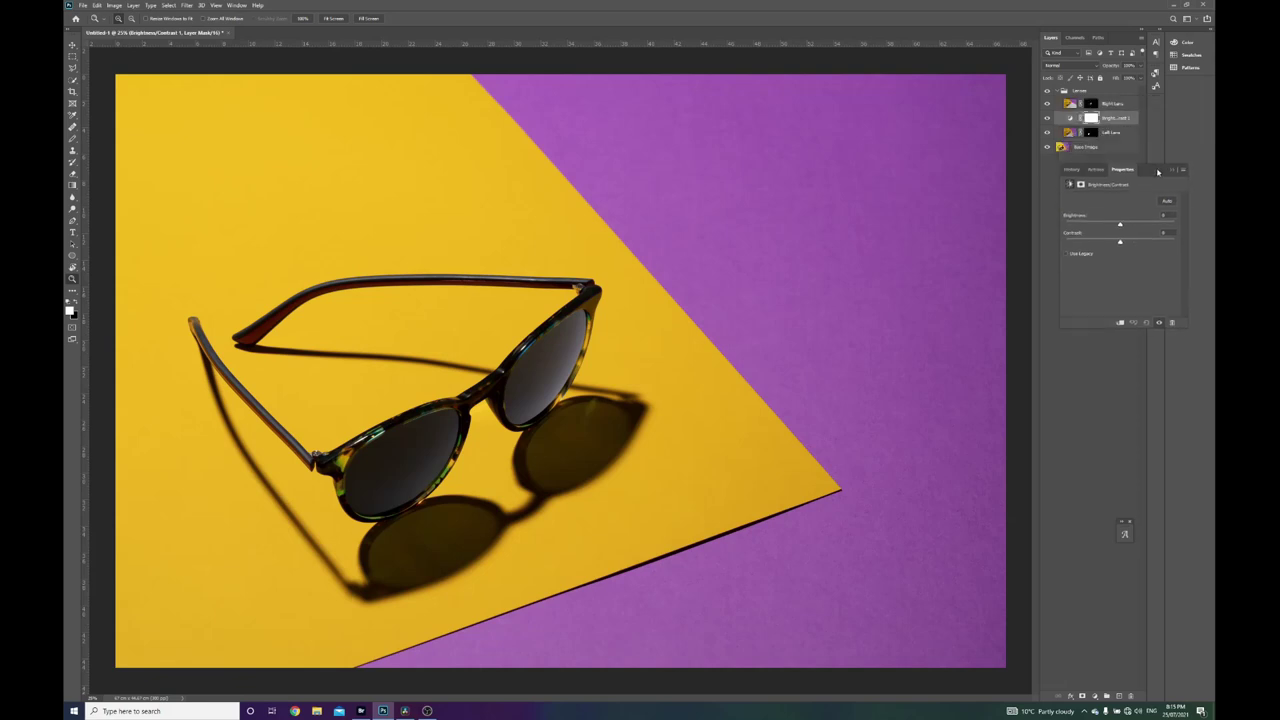
pyautogui.rightClick(1122, 124)
pyautogui.click(1125, 285)
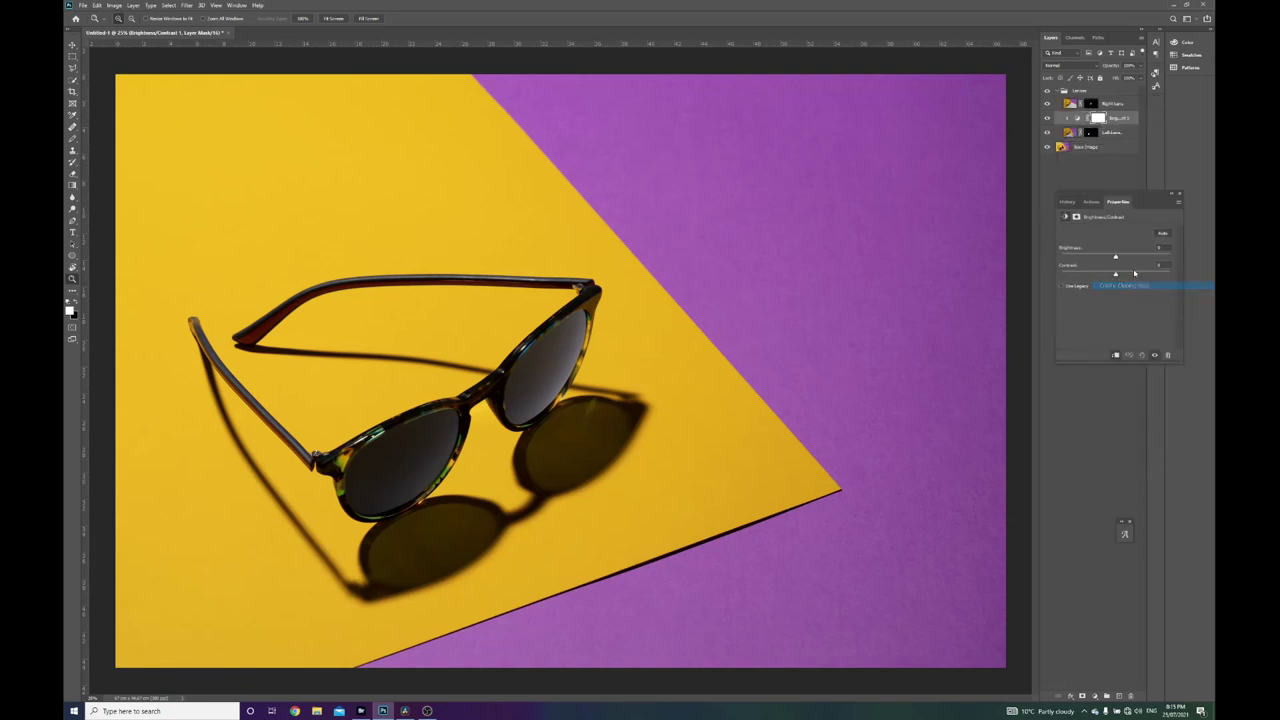
# Raise the brightness of the Left Lens adjustment to about 50 and check the lens in the full image.
pyautogui.moveTo(1124, 258); pyautogui.dragTo(1136, 263)
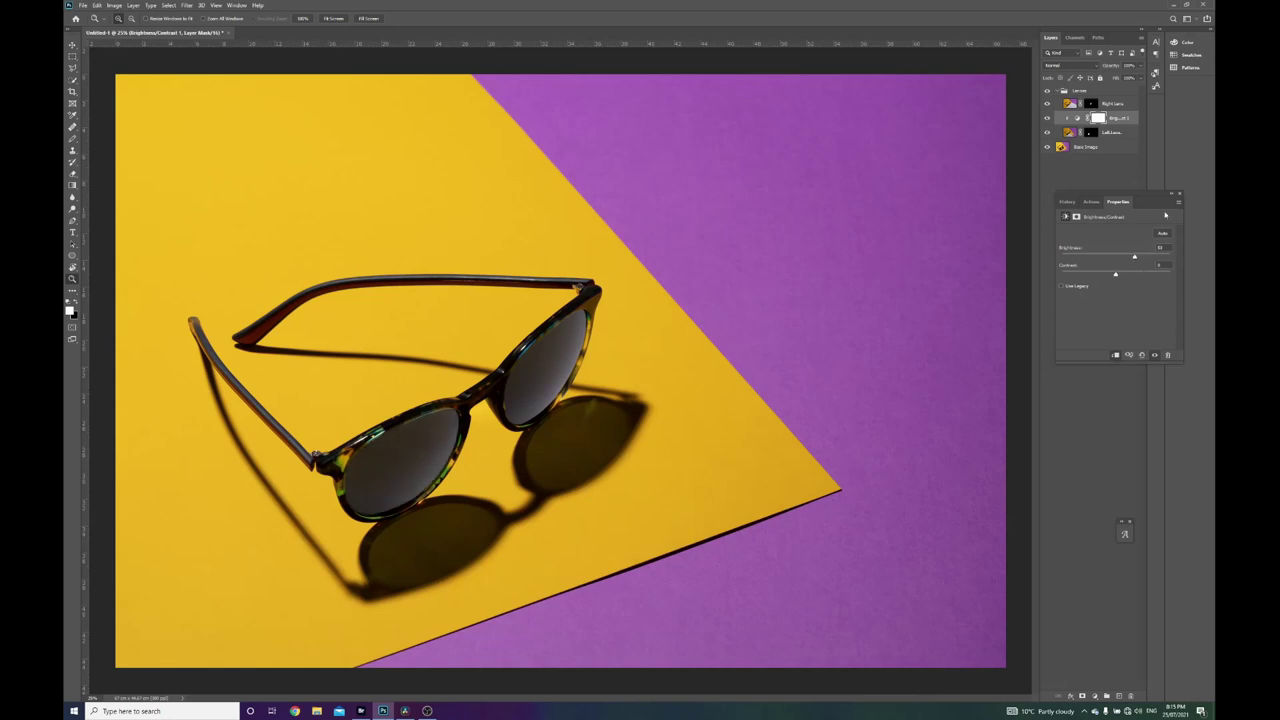
pyautogui.click(1169, 196)
pyautogui.keyDown('alt'); pyautogui.click(730, 319); pyautogui.keyUp('alt')
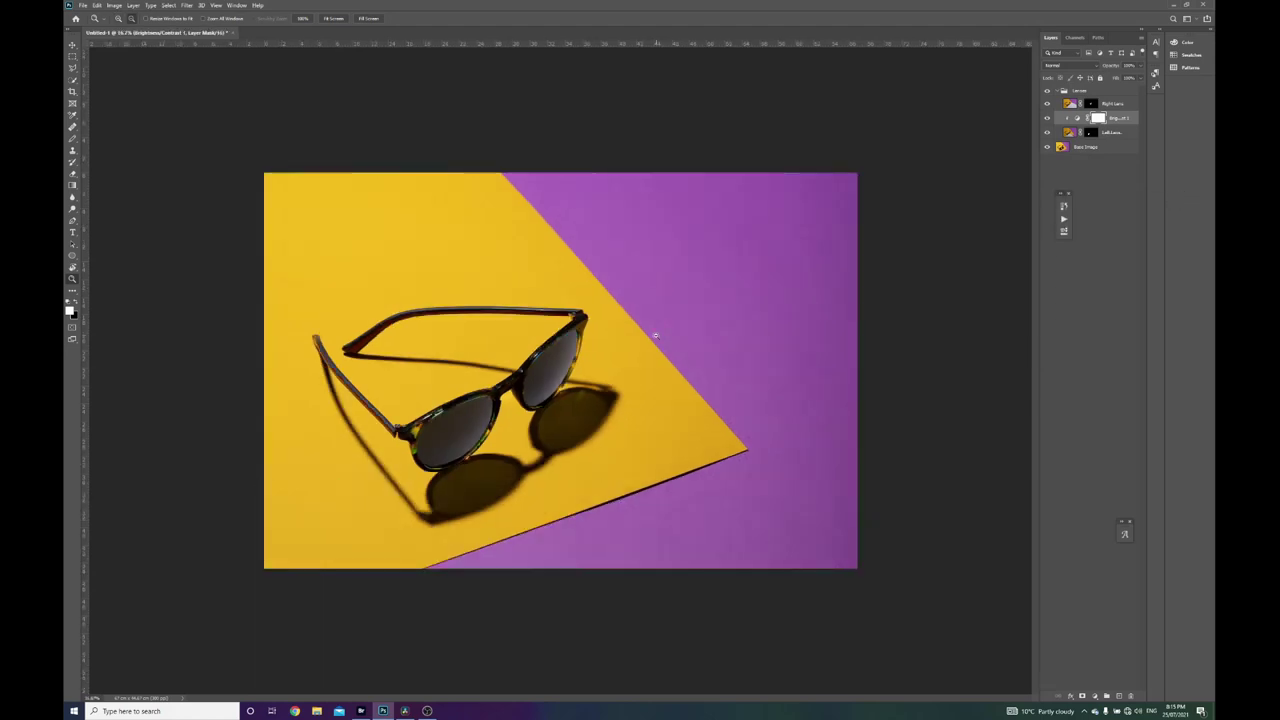
pyautogui.click(693, 347)
pyautogui.click(577, 382)
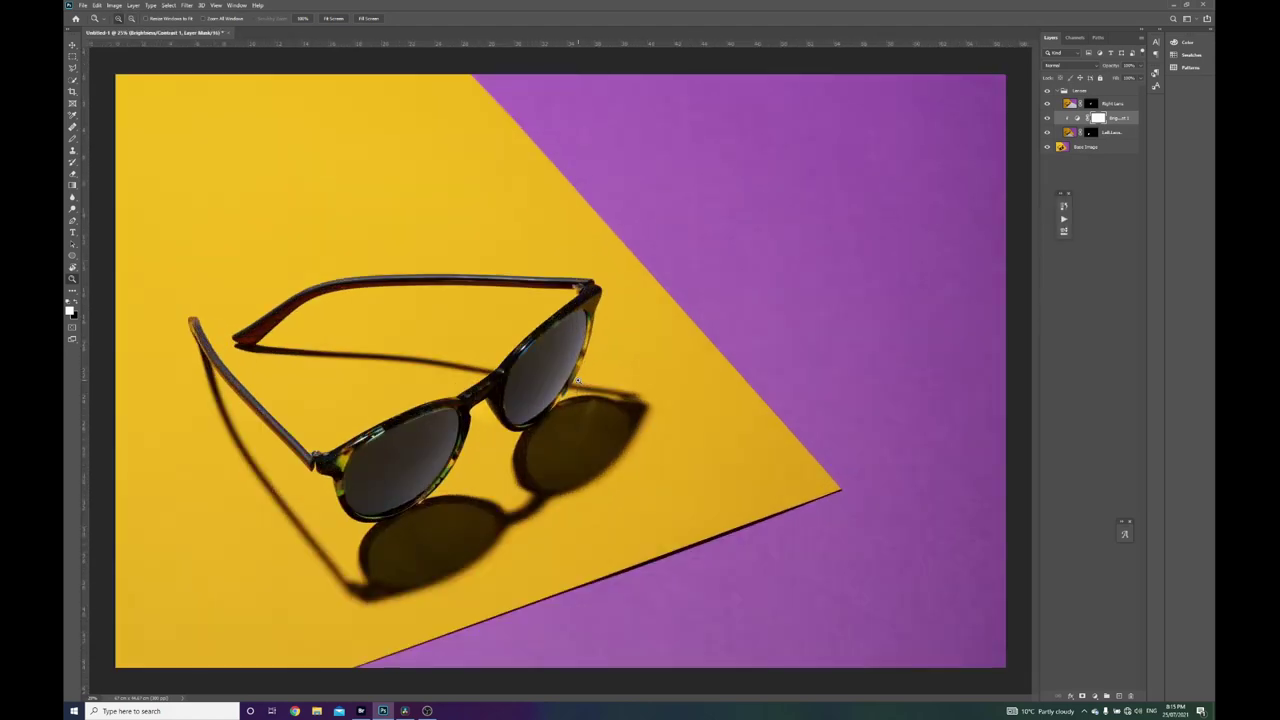
# Add a Brightness/Contrast adjustment clipped to the Right Lens layer and check the lens brightness in the full image.
pyautogui.click(1094, 104)
pyautogui.click(1097, 697)
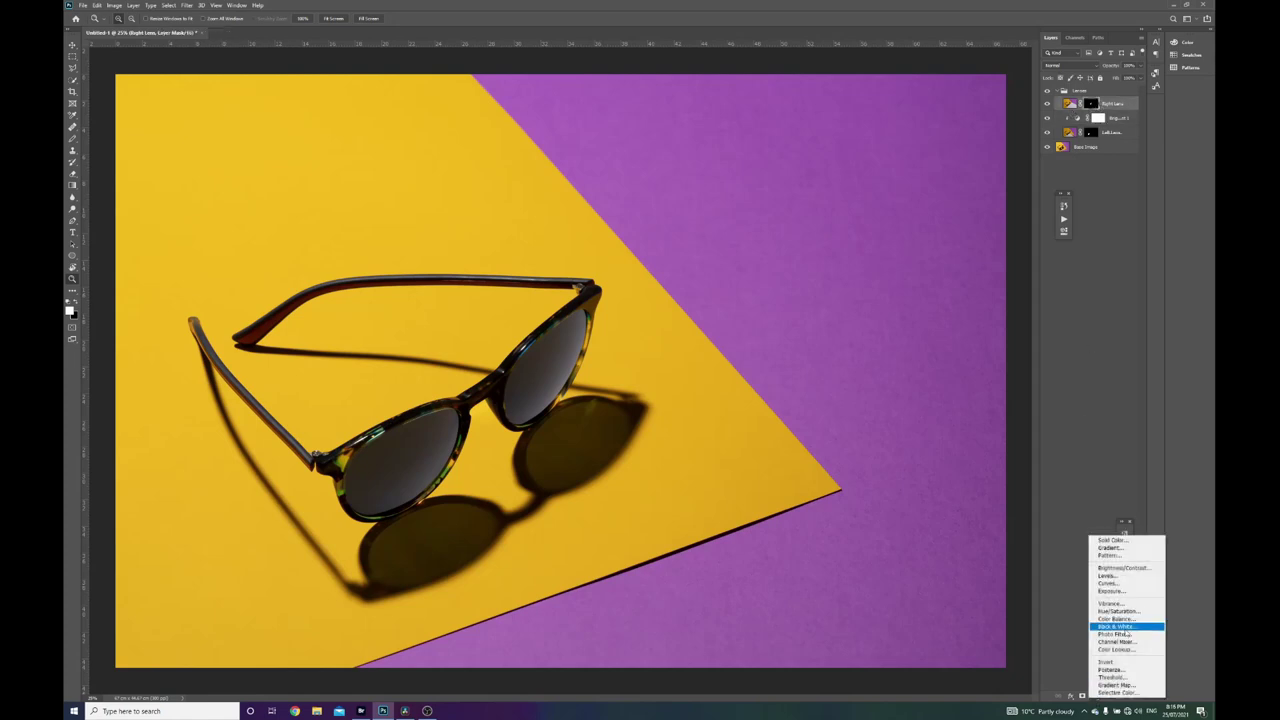
pyautogui.click(1118, 574)
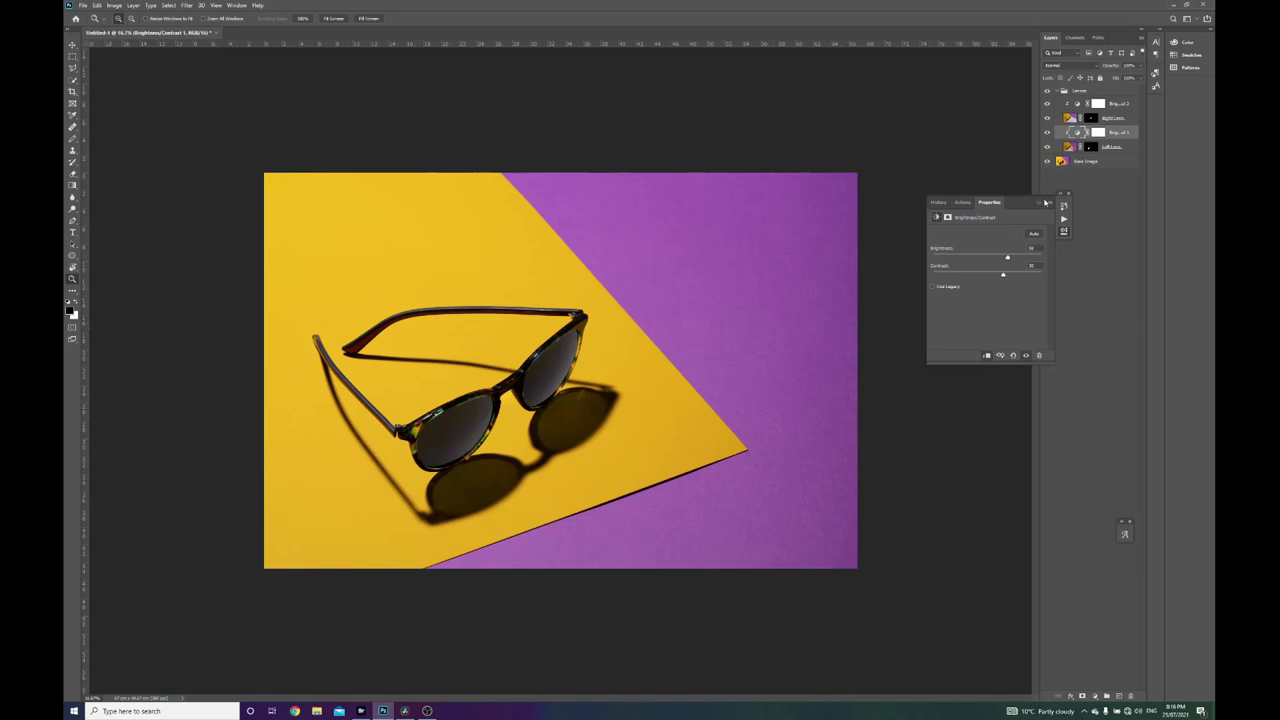
pyautogui.click(1045, 202)
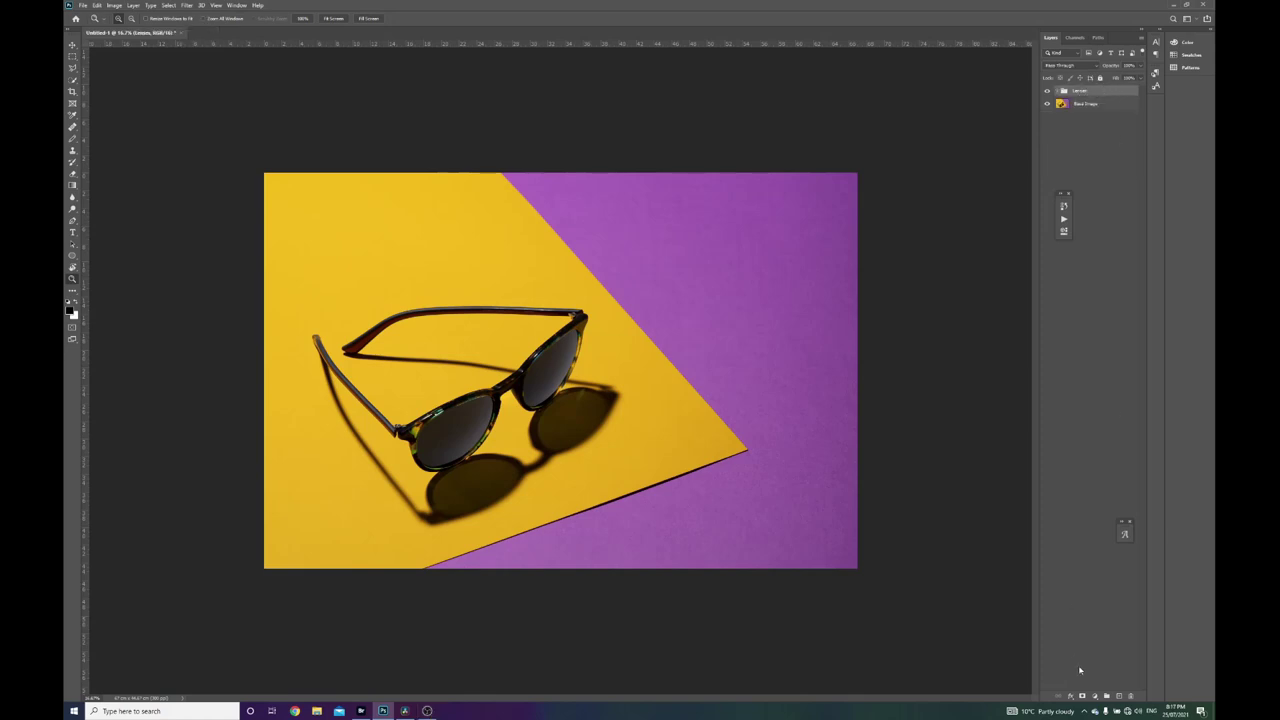
# Add a Color Balance adjustment layer above the lens group and clip it to that group.
pyautogui.click(1094, 696)
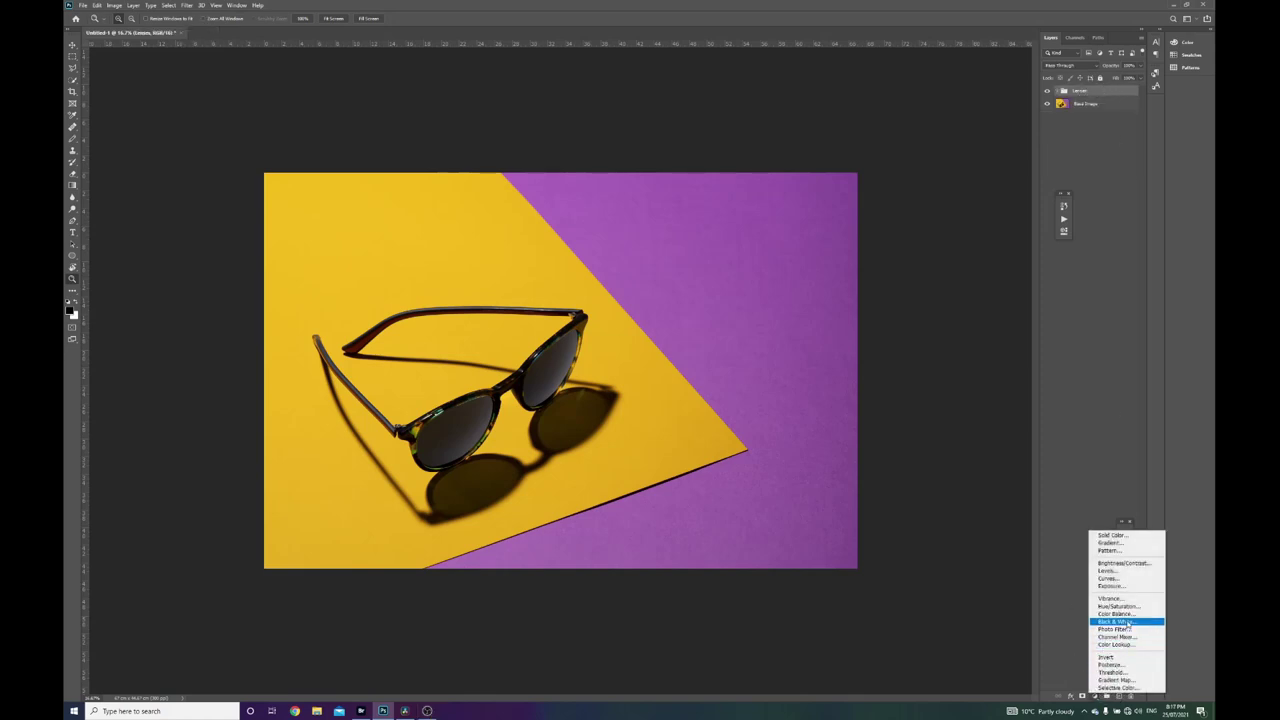
pyautogui.click(1127, 614)
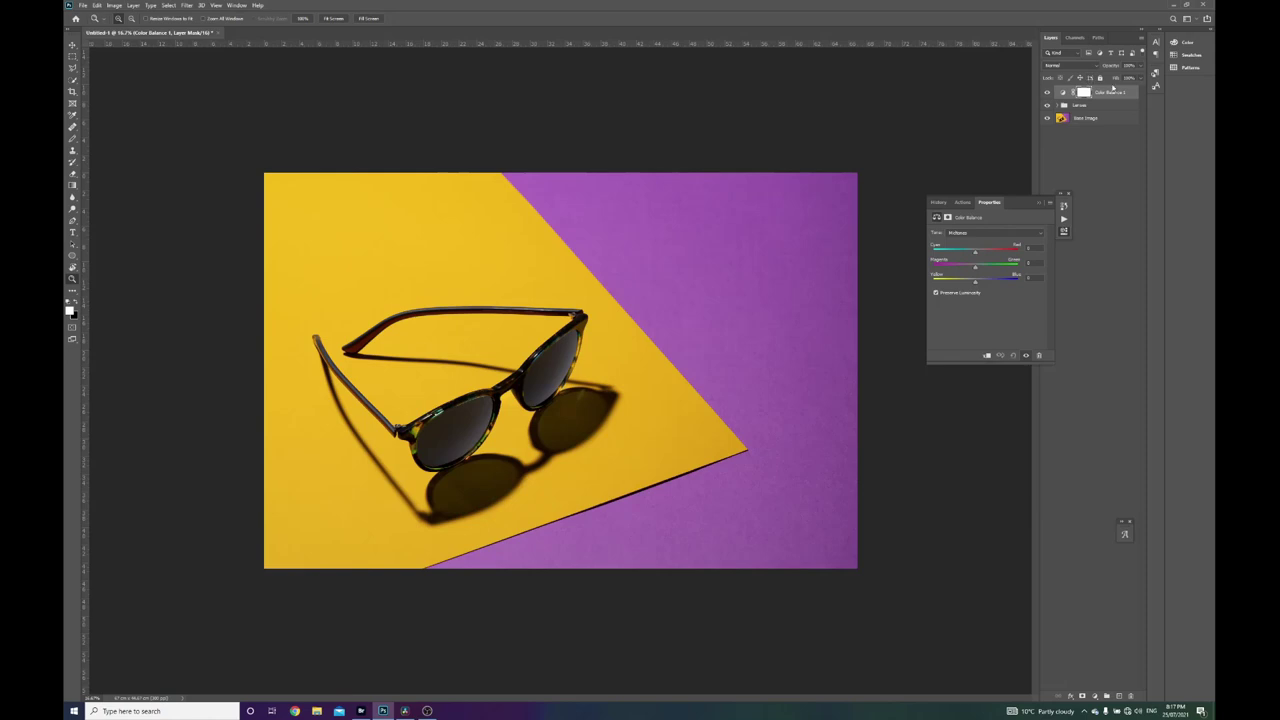
pyautogui.rightClick(1112, 91)
pyautogui.click(1128, 251)
# Shift the lens group's Color Balance midtones slightly towards magenta and lower the adjustment layer's opacity.
pyautogui.moveTo(977, 268); pyautogui.dragTo(972, 270)
pyautogui.click(1037, 204)
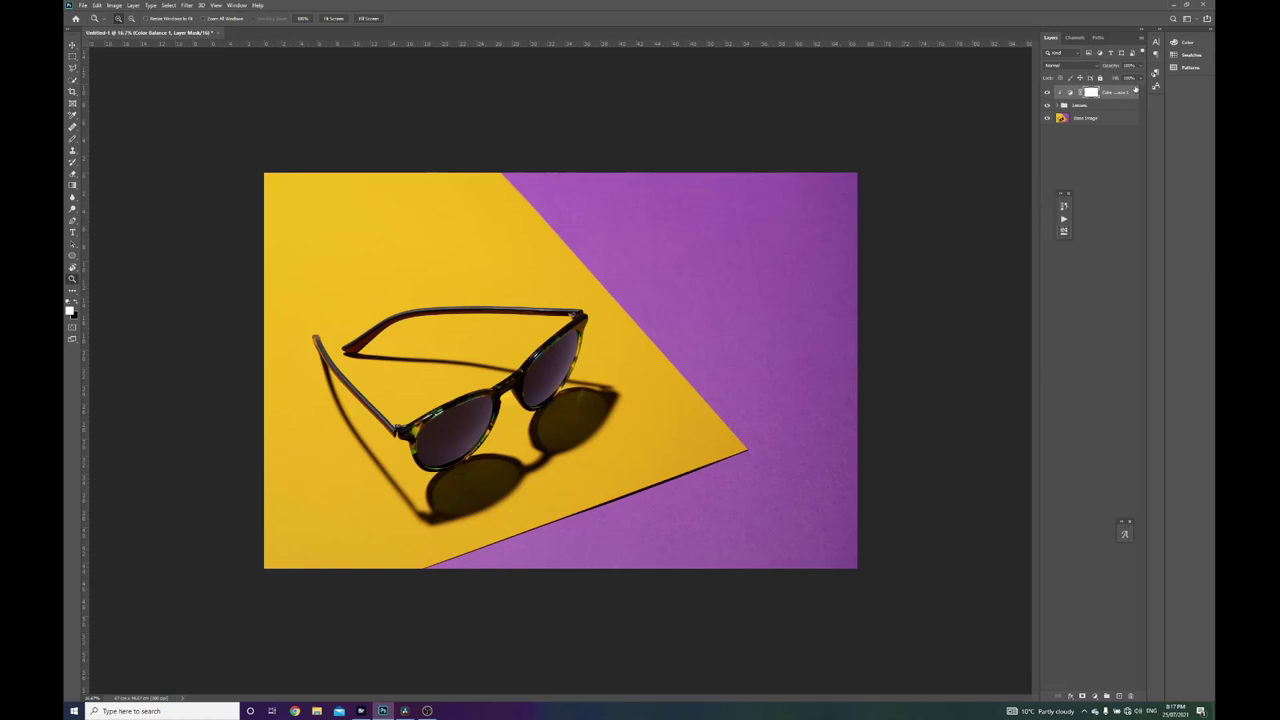
pyautogui.moveTo(1133, 78); pyautogui.dragTo(1130, 78)
pyautogui.click(1110, 156)
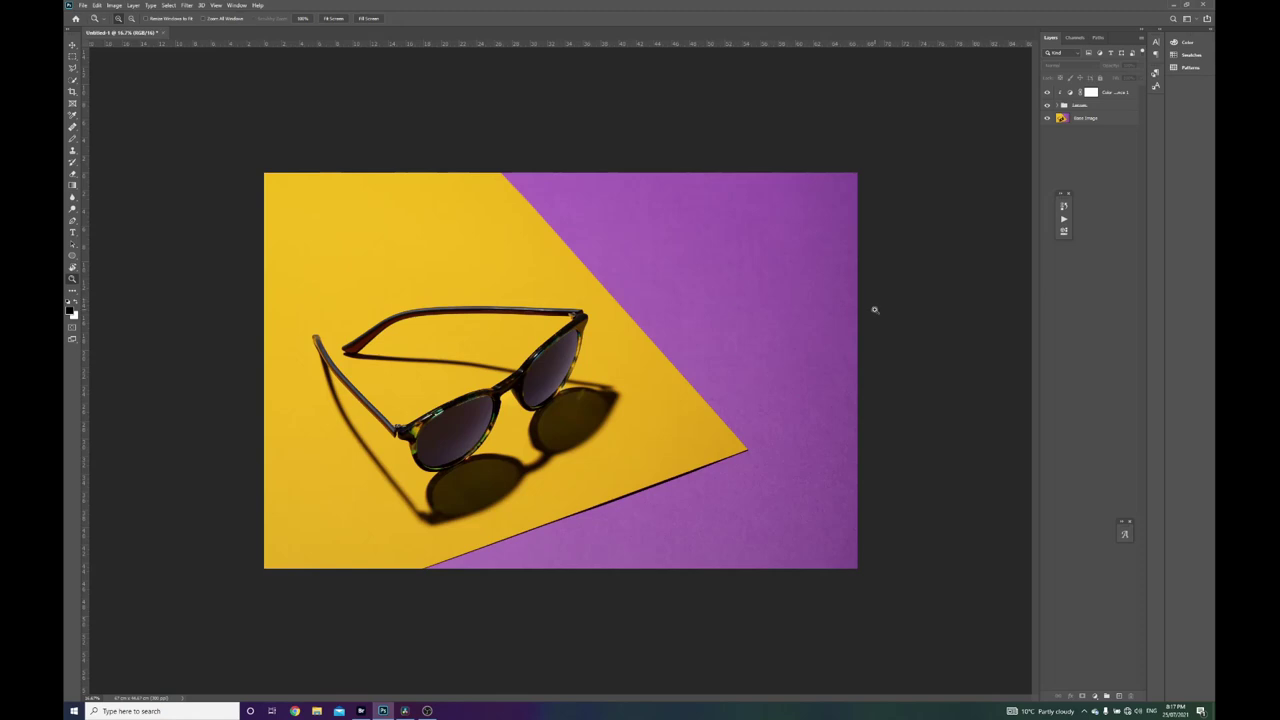
# Start a Color Range selection on the Base Image layer and sample the yellow card.
pyautogui.click(1096, 122)
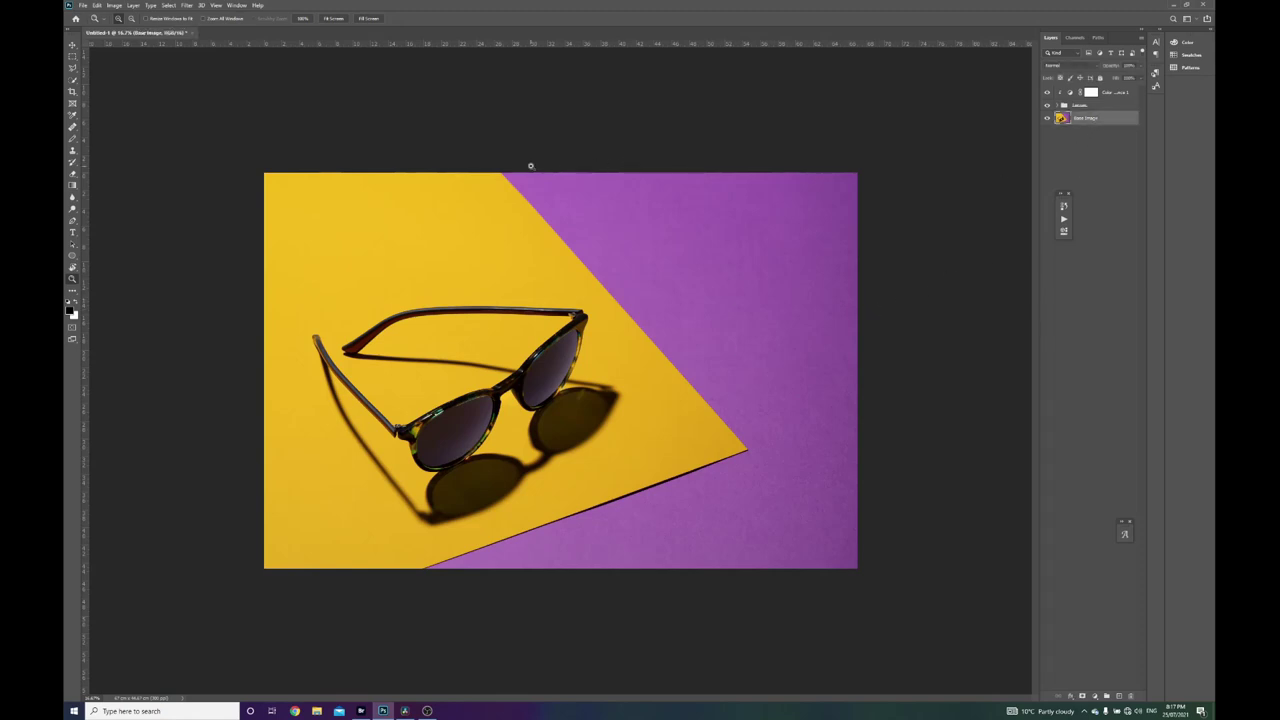
pyautogui.click(172, 5)
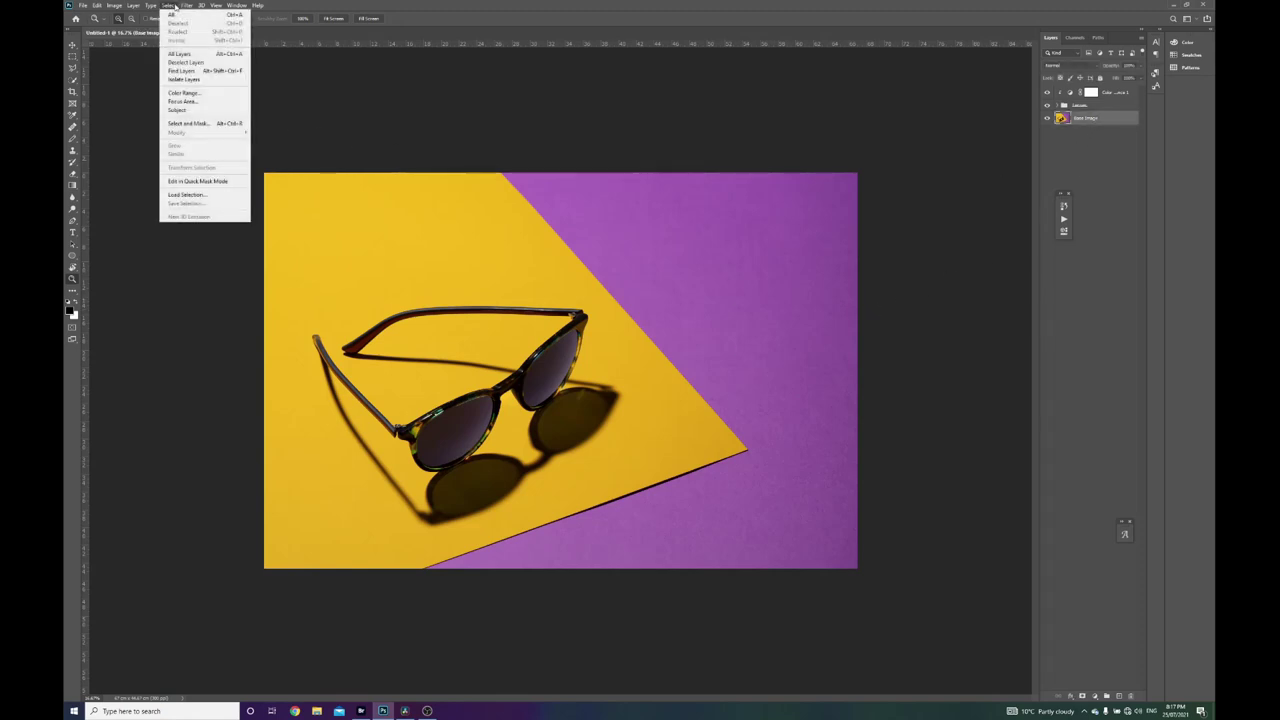
pyautogui.click(195, 92)
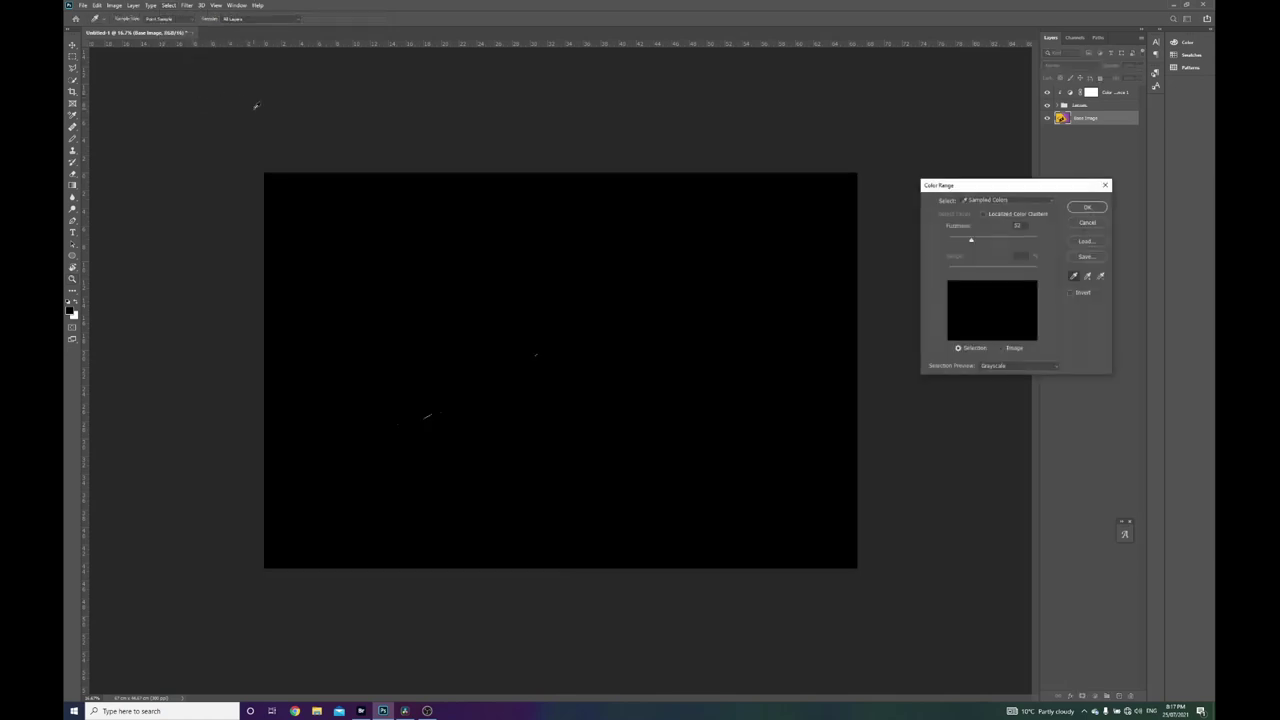
pyautogui.click(501, 470)
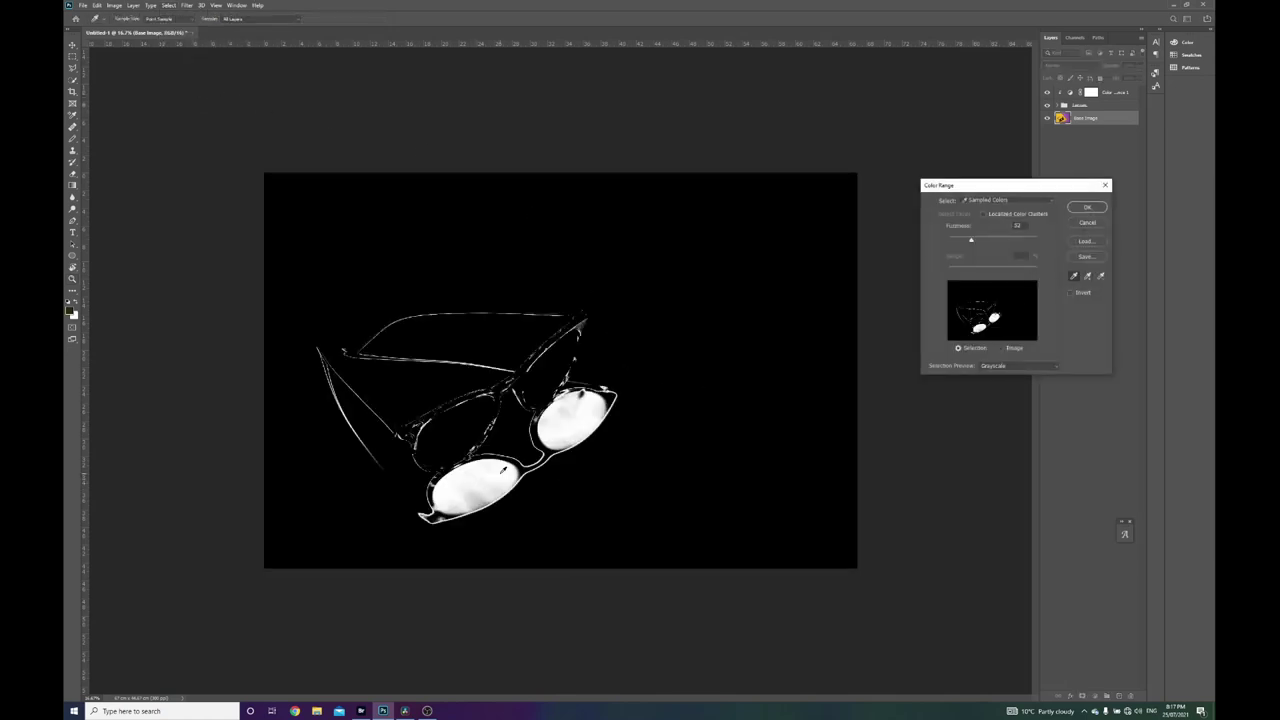
pyautogui.click(586, 472)
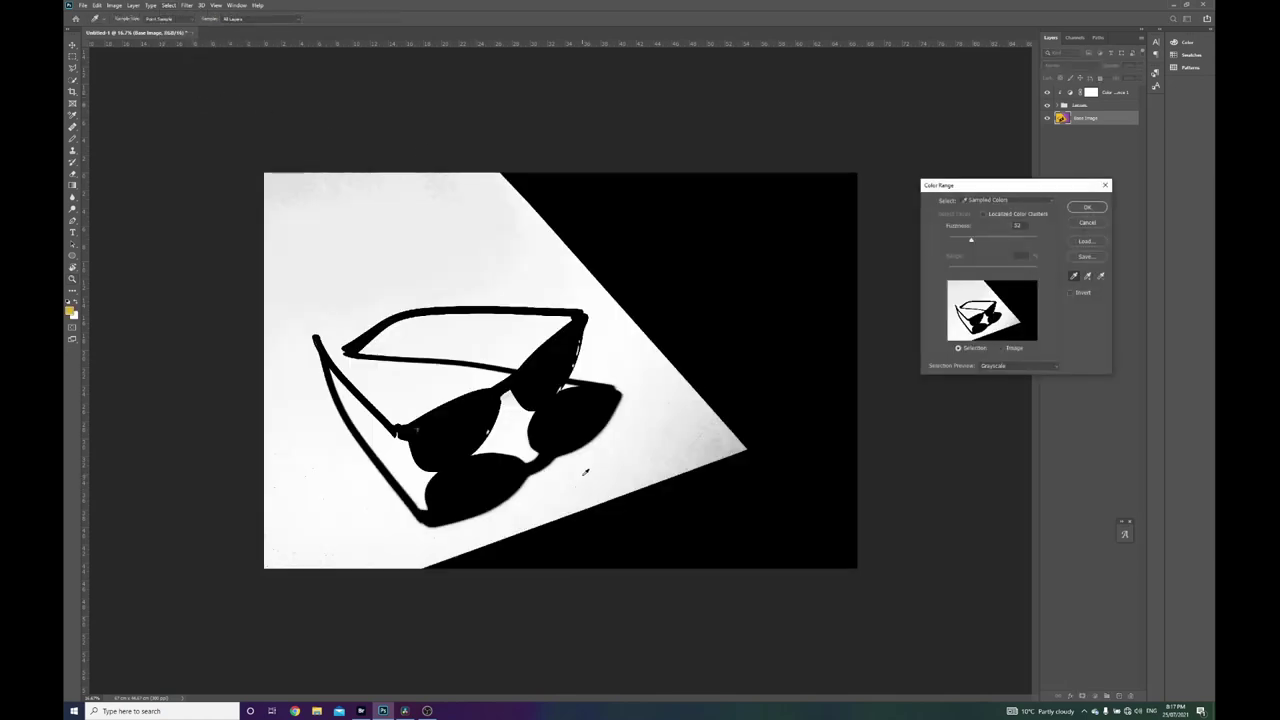
# Add further yellow tones from across the card to the Color Range sample and accept the selection.
pyautogui.click(1087, 276)
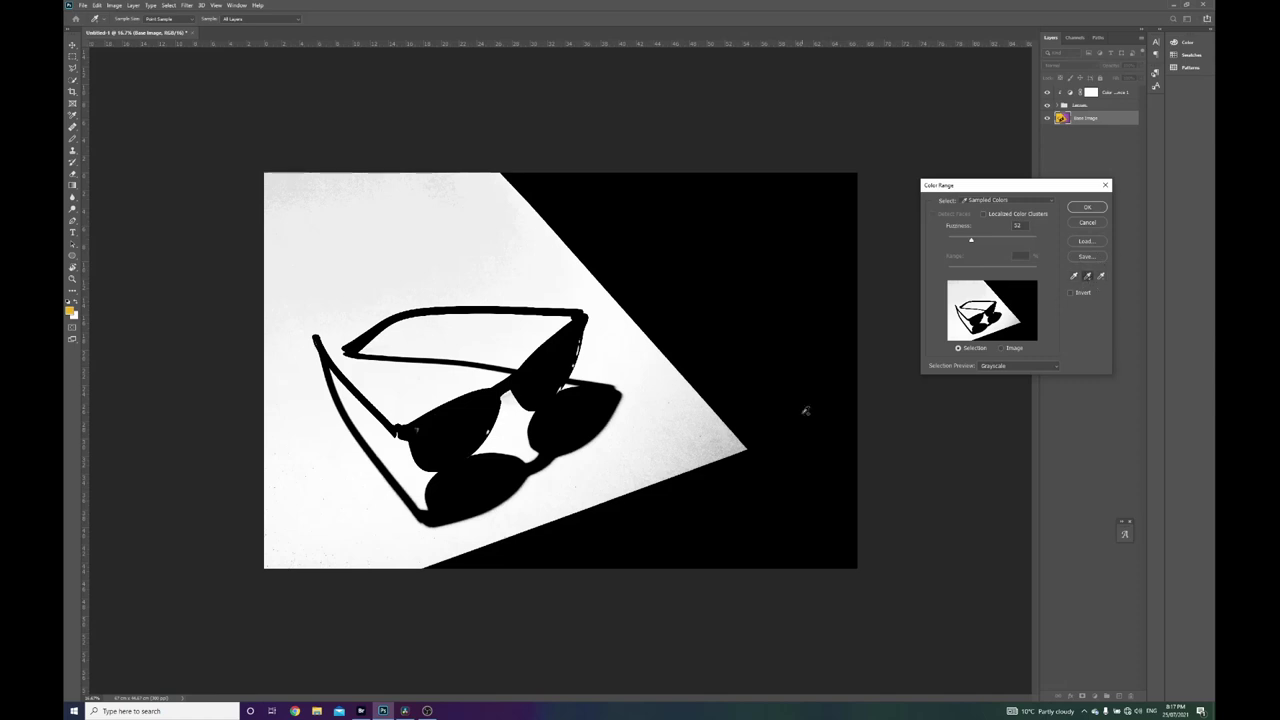
pyautogui.click(605, 480)
pyautogui.click(639, 350)
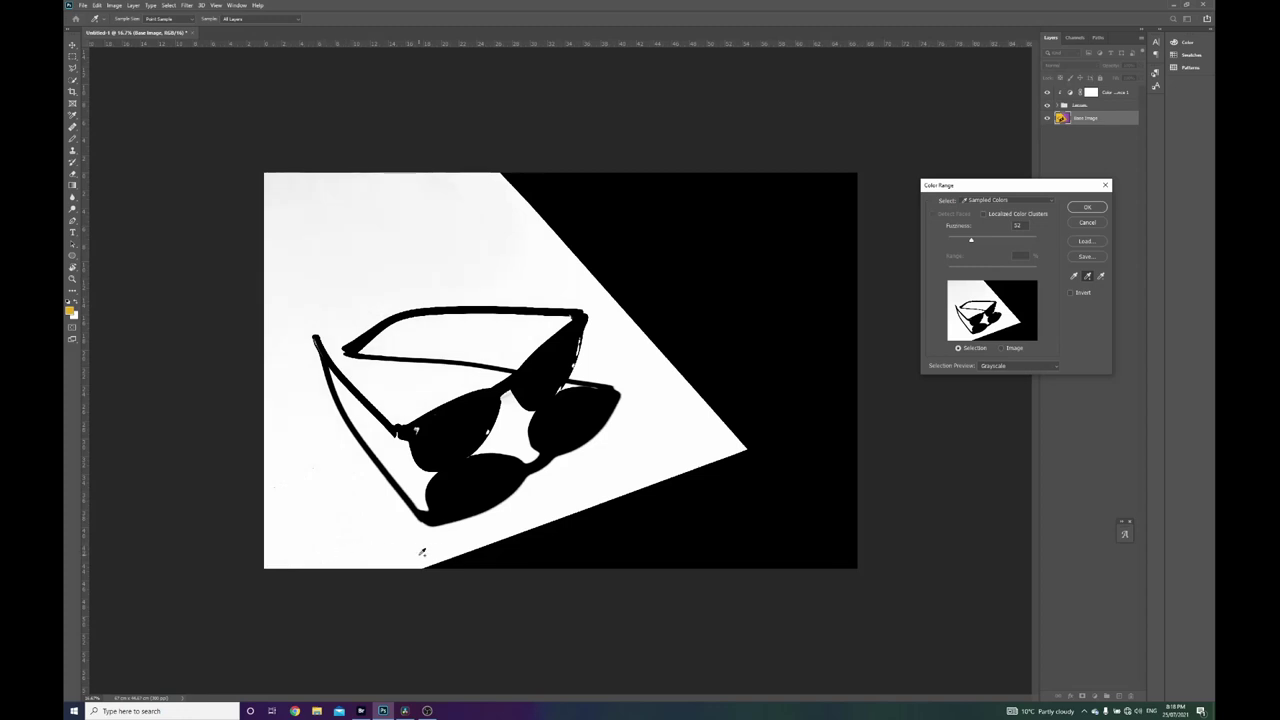
pyautogui.click(477, 208)
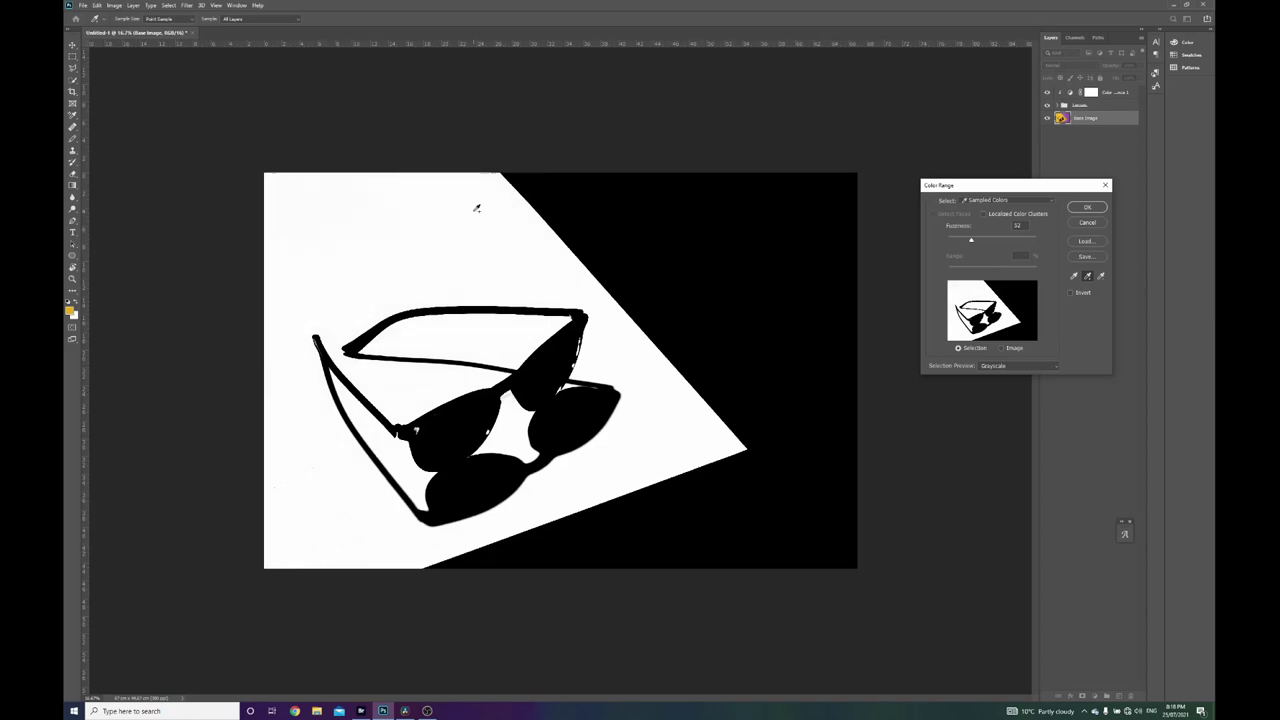
pyautogui.click(289, 171)
pyautogui.click(1087, 207)
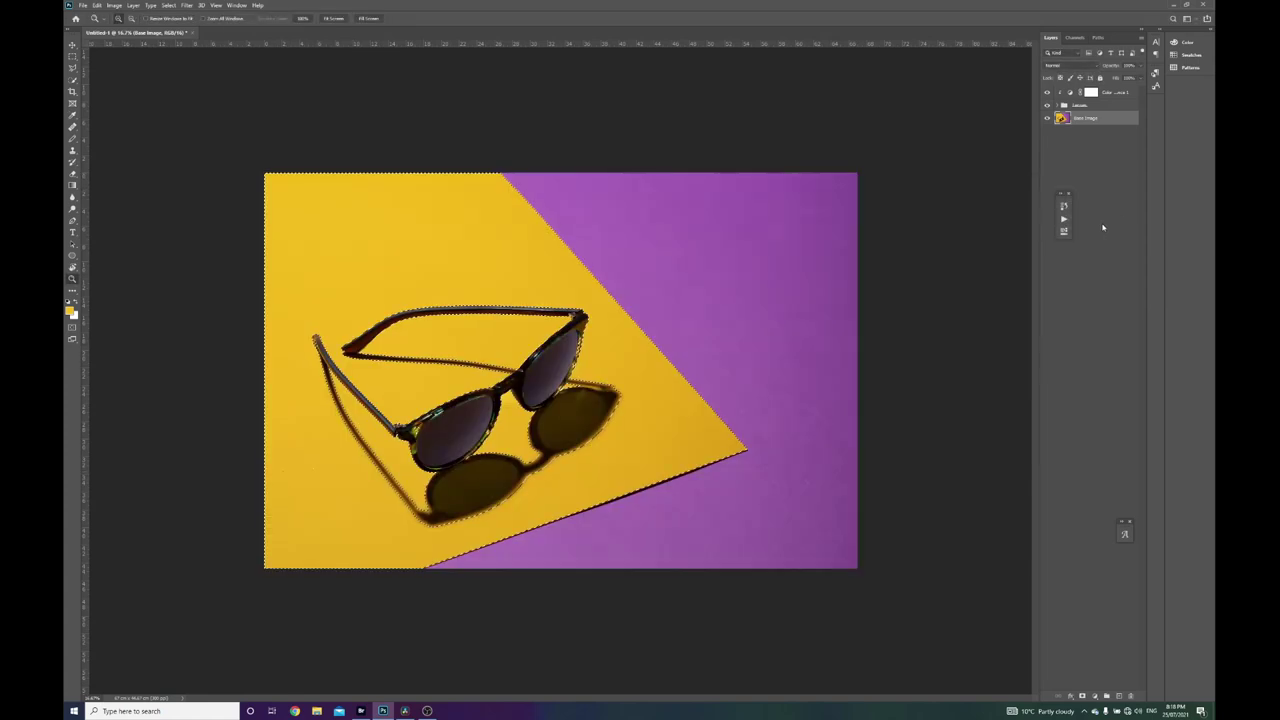
# Copy the selected yellow card area of the Base Image to its own layer.
pyautogui.press('m')
pyautogui.rightClick(679, 453)
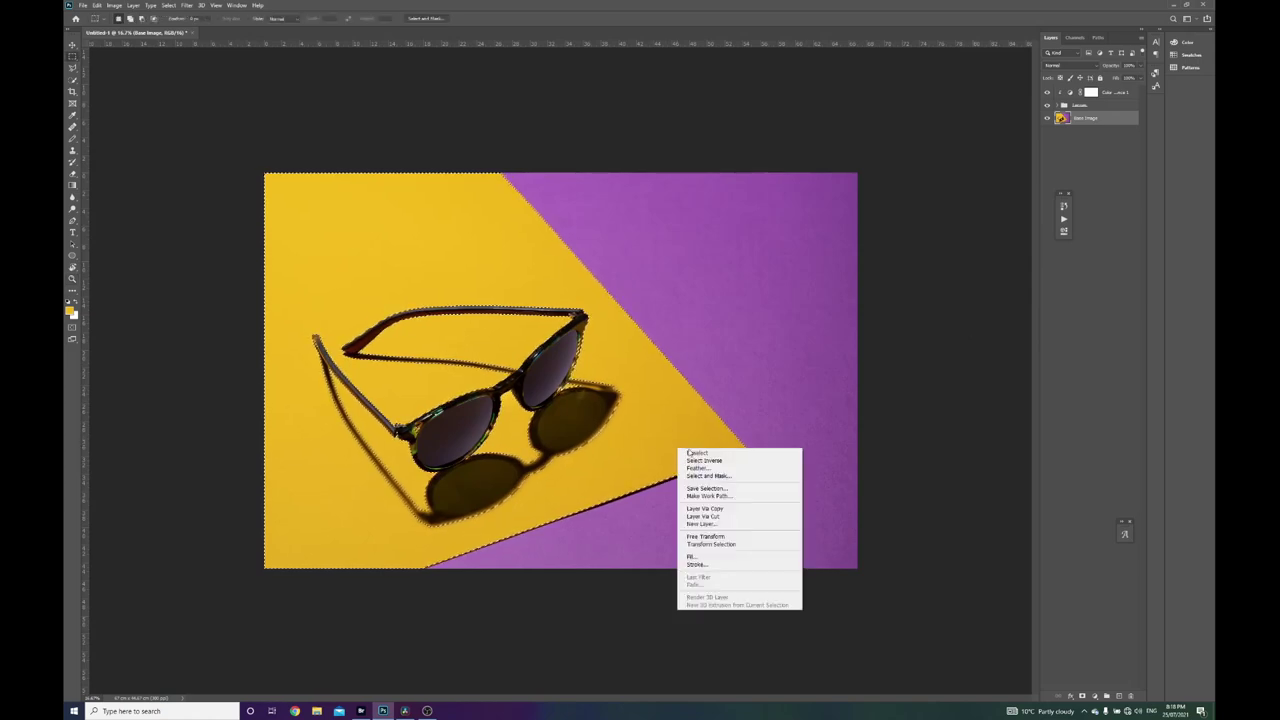
pyautogui.click(740, 510)
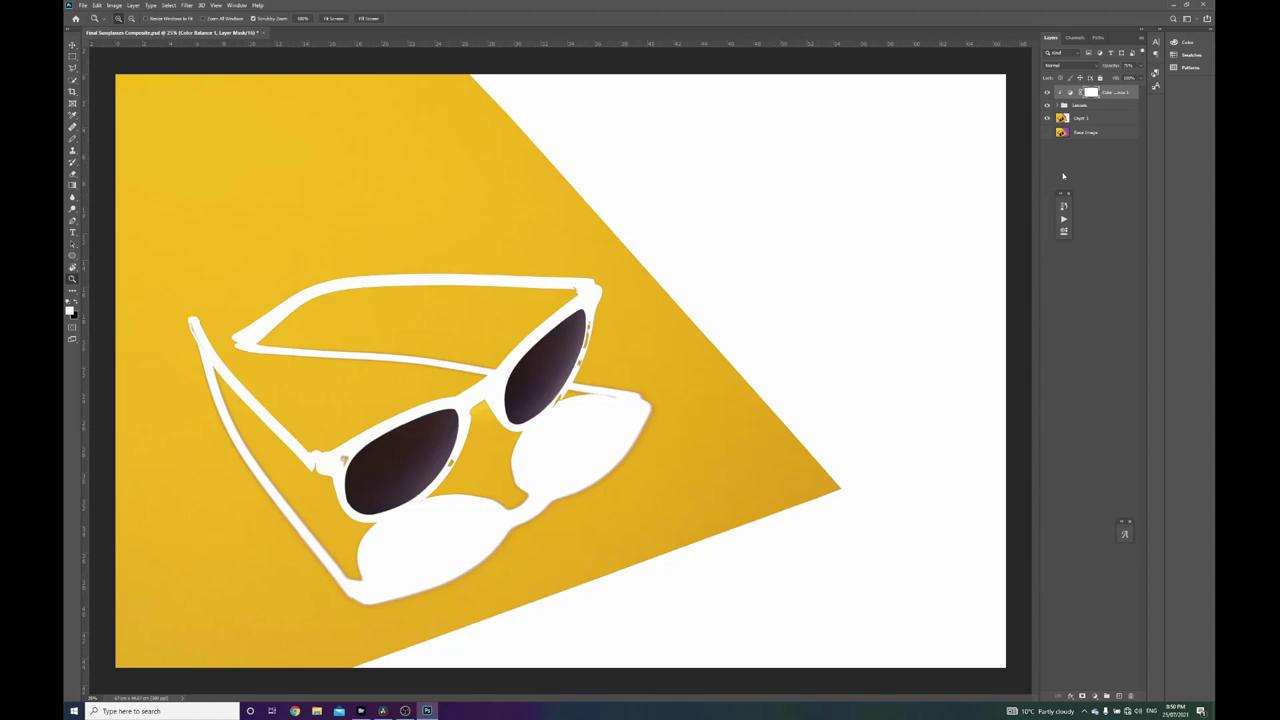
# Show the Base Image layer again and add an empty layer between it and the yellow card copy.
pyautogui.click(1047, 132)
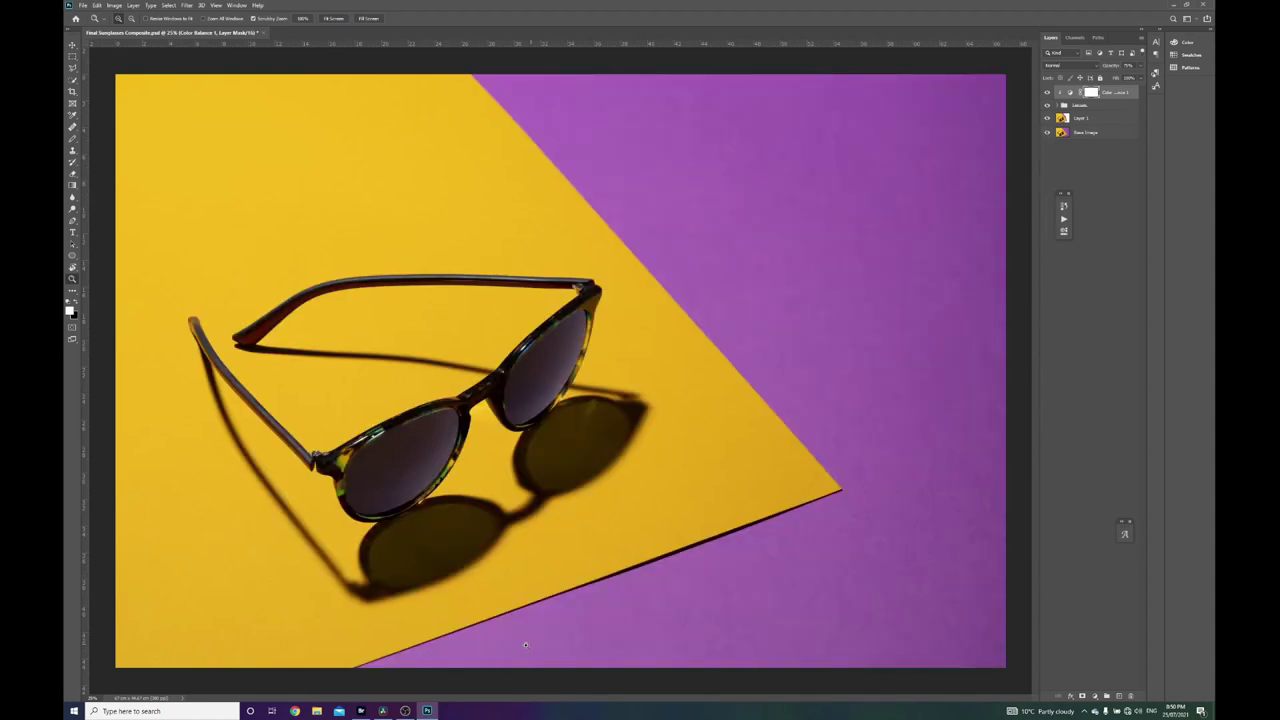
pyautogui.click(720, 640)
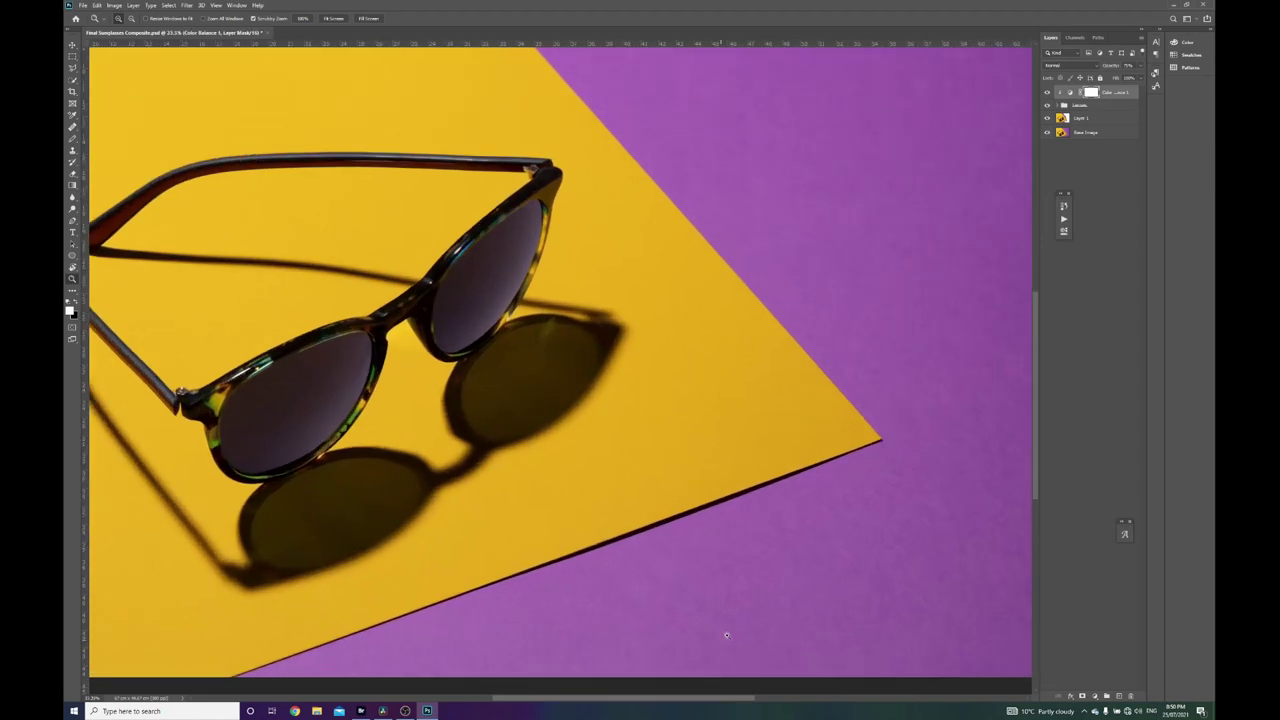
pyautogui.click(1094, 696)
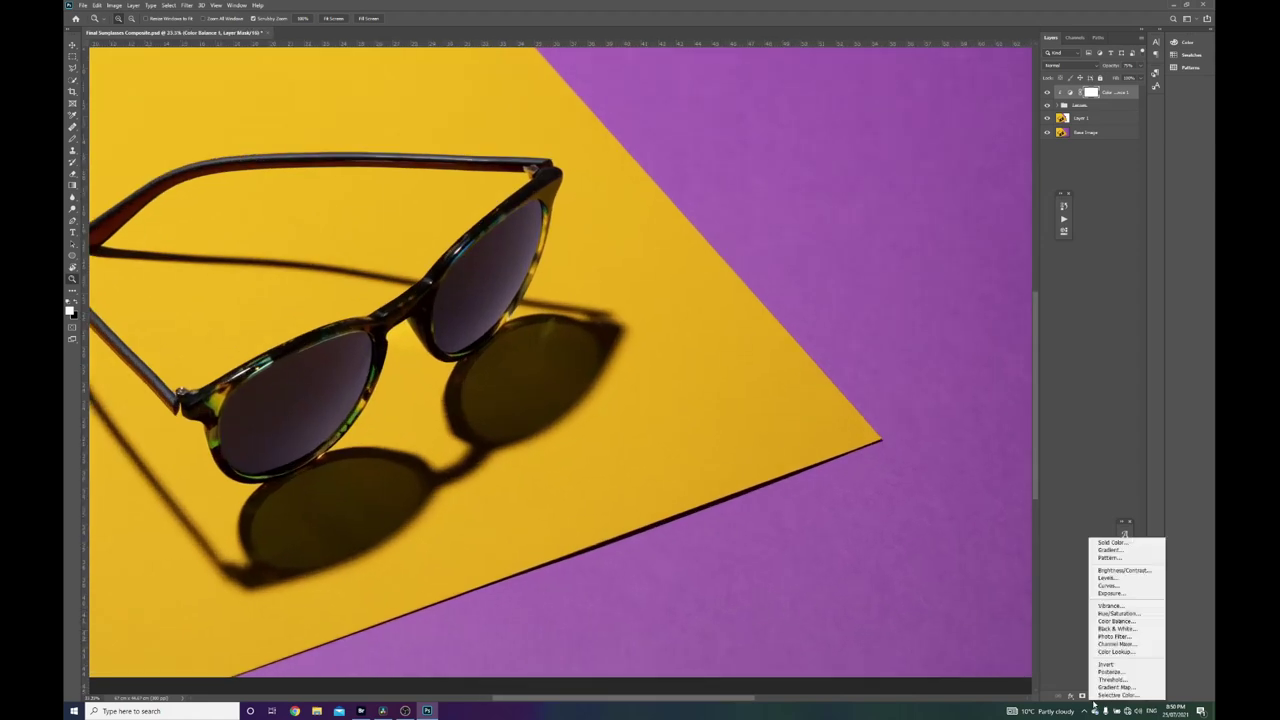
pyautogui.click(1113, 629)
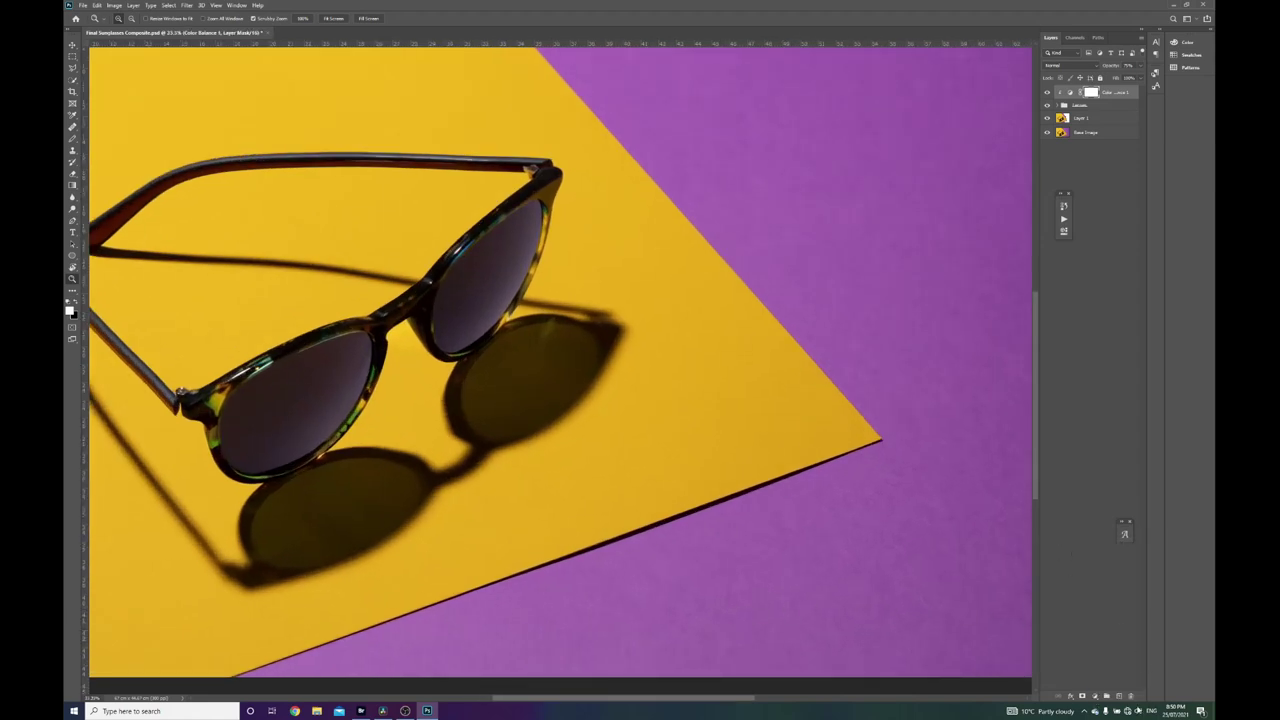
pyautogui.click(1120, 696)
pyautogui.moveTo(1088, 93); pyautogui.dragTo(1100, 152)
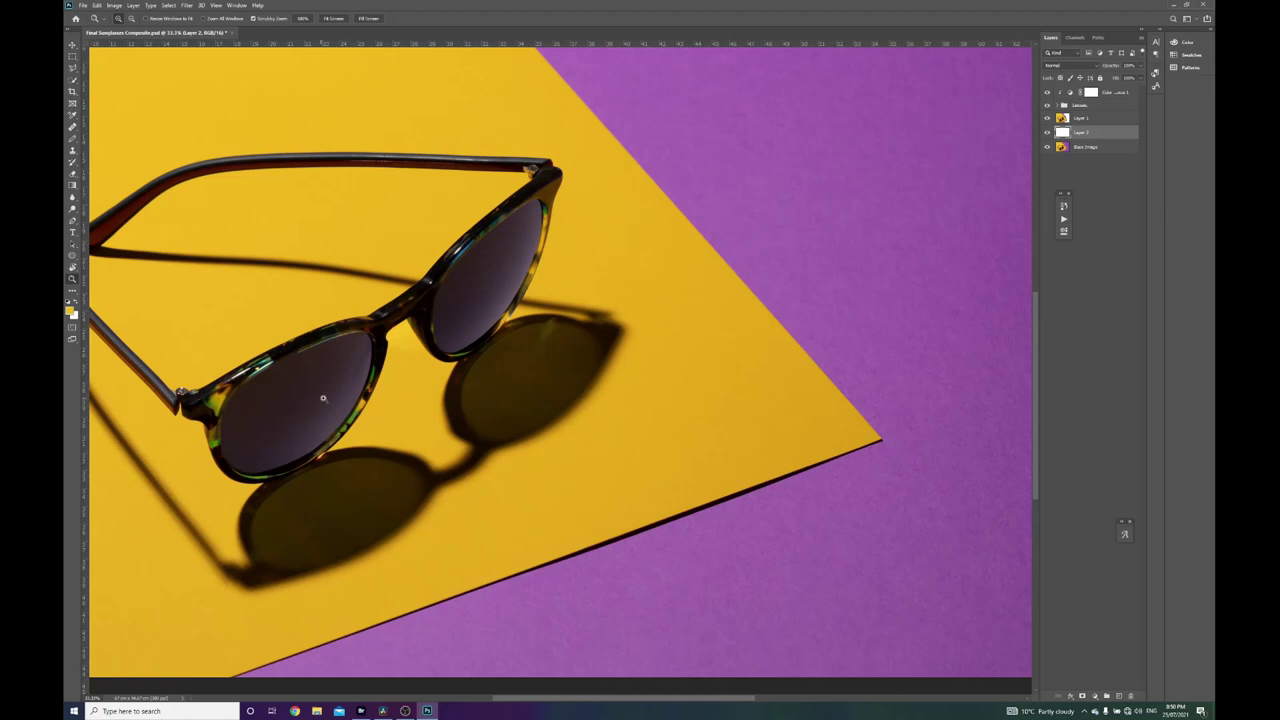
# Clone Stamp purple background over the dark shadow line along the yellow card's lower edge on the empty layer.
pyautogui.press('s')
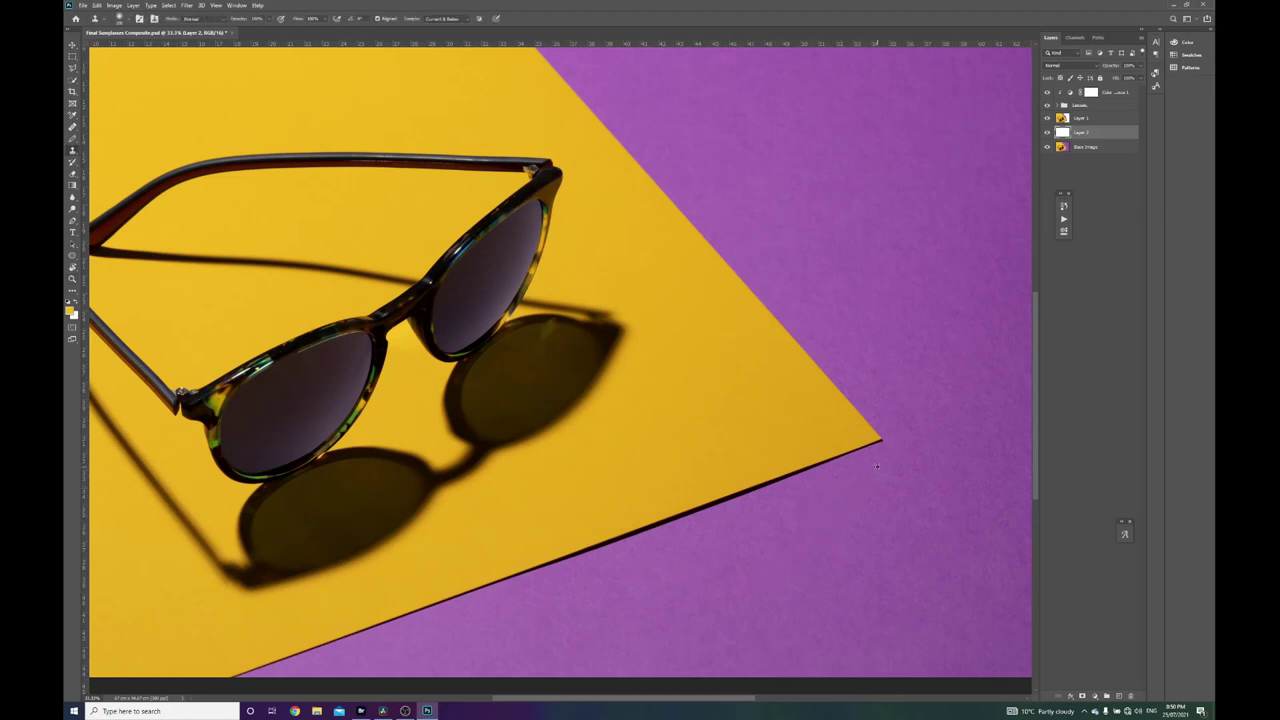
pyautogui.moveTo(878, 441)
pyautogui.mouseDown()
pyautogui.moveTo(808, 477)
pyautogui.moveTo(782, 486)
pyautogui.moveTo(819, 470)
pyautogui.moveTo(226, 674)
pyautogui.mouseUp()
pyautogui.keyDown('alt'); pyautogui.click(323, 657); pyautogui.keyUp('alt')
pyautogui.keyDown('alt'); pyautogui.click(286, 669); pyautogui.keyUp('alt')
pyautogui.click(264, 665)
pyautogui.keyDown('alt'); pyautogui.click(320, 665); pyautogui.keyUp('alt')
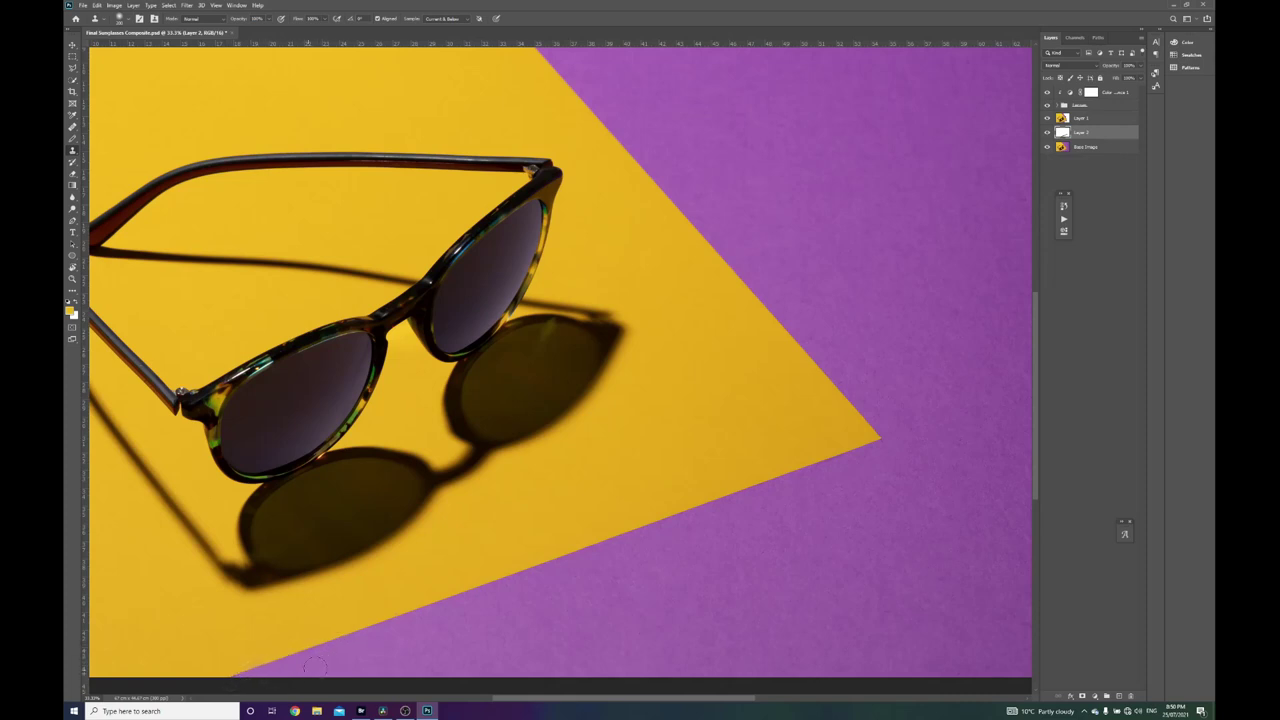
# Examine the retouched lower card edge in the full image and the card's upper diagonal edge up close.
pyautogui.press('z')
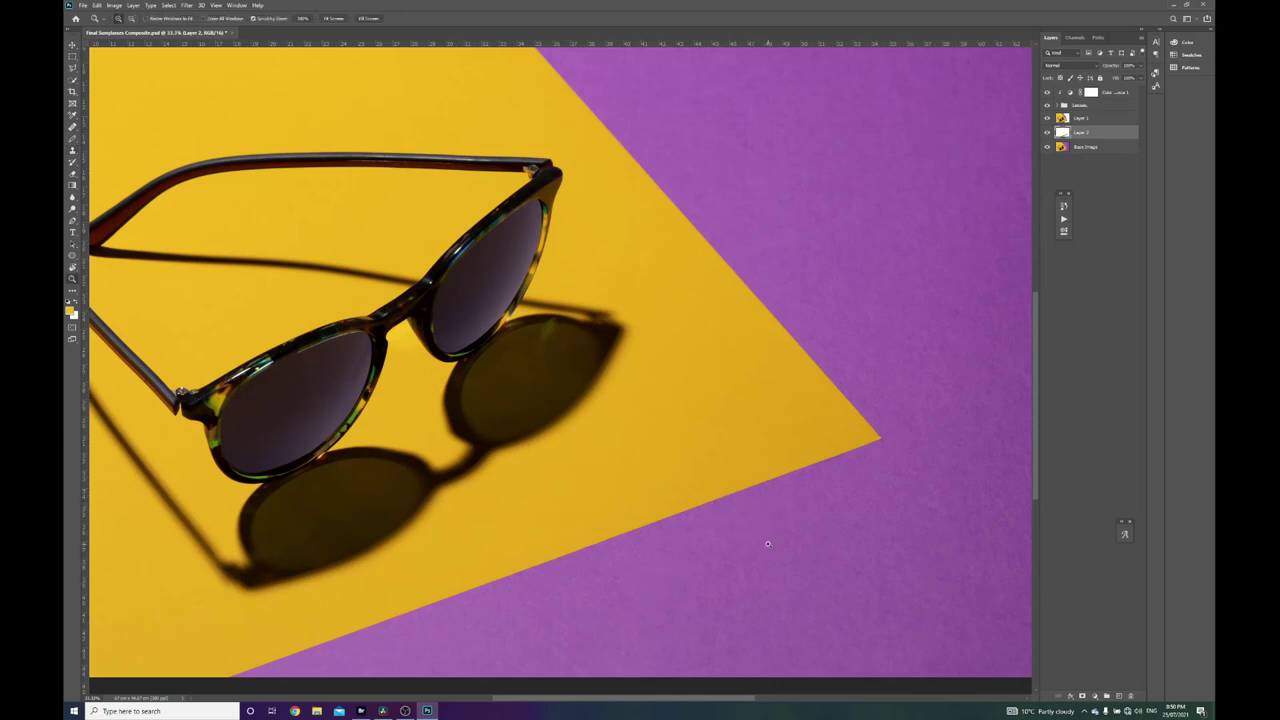
pyautogui.keyDown('alt'); pyautogui.click(773, 542); pyautogui.keyUp('alt')
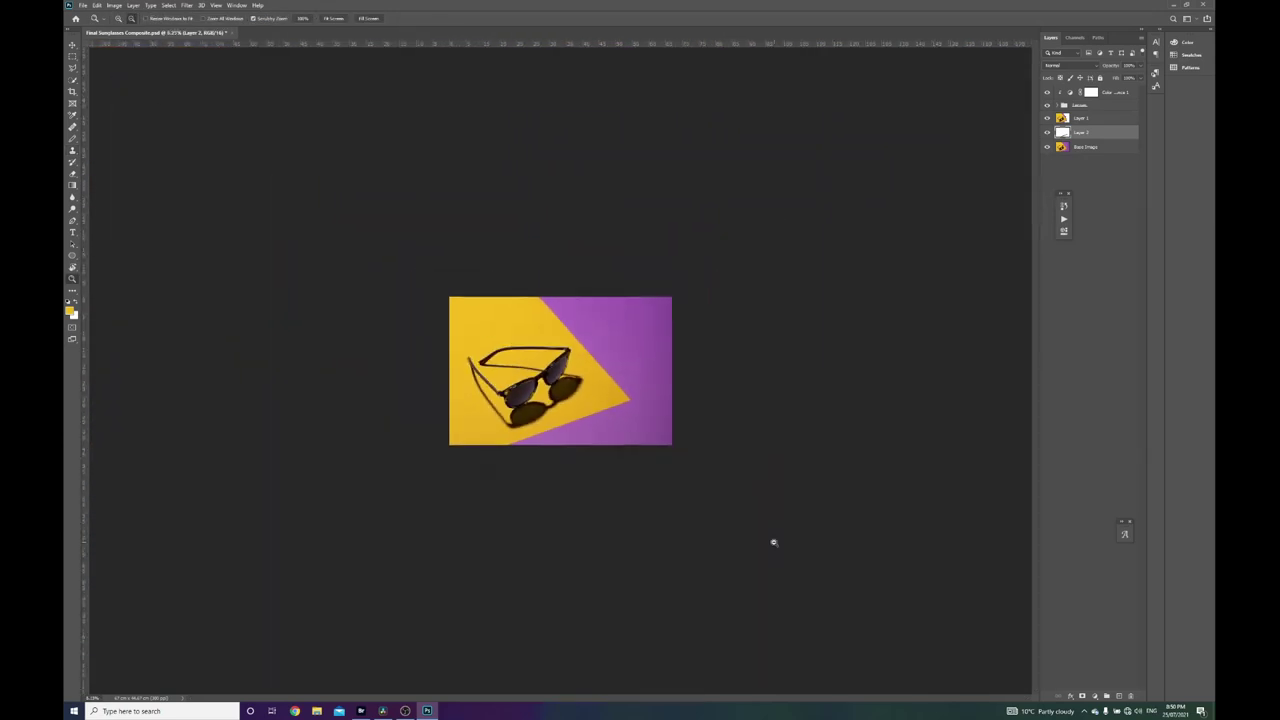
pyautogui.hotkey('ctrl', '0')
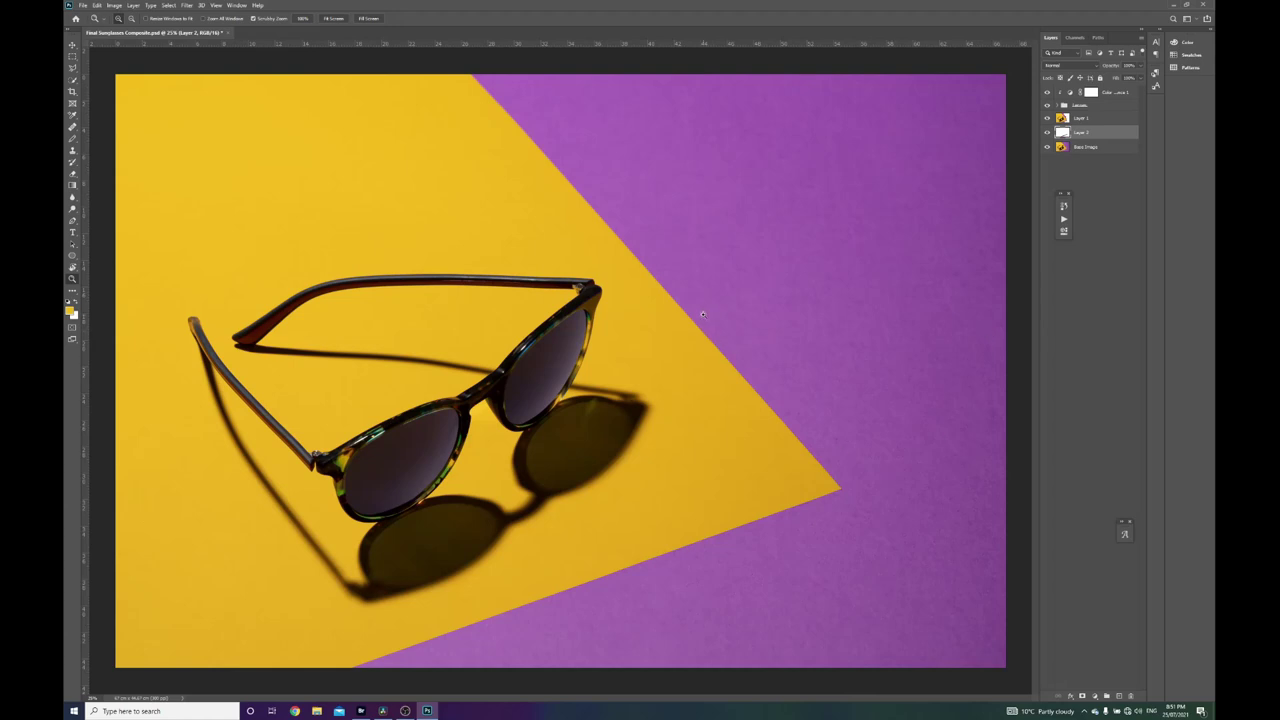
pyautogui.click(514, 194)
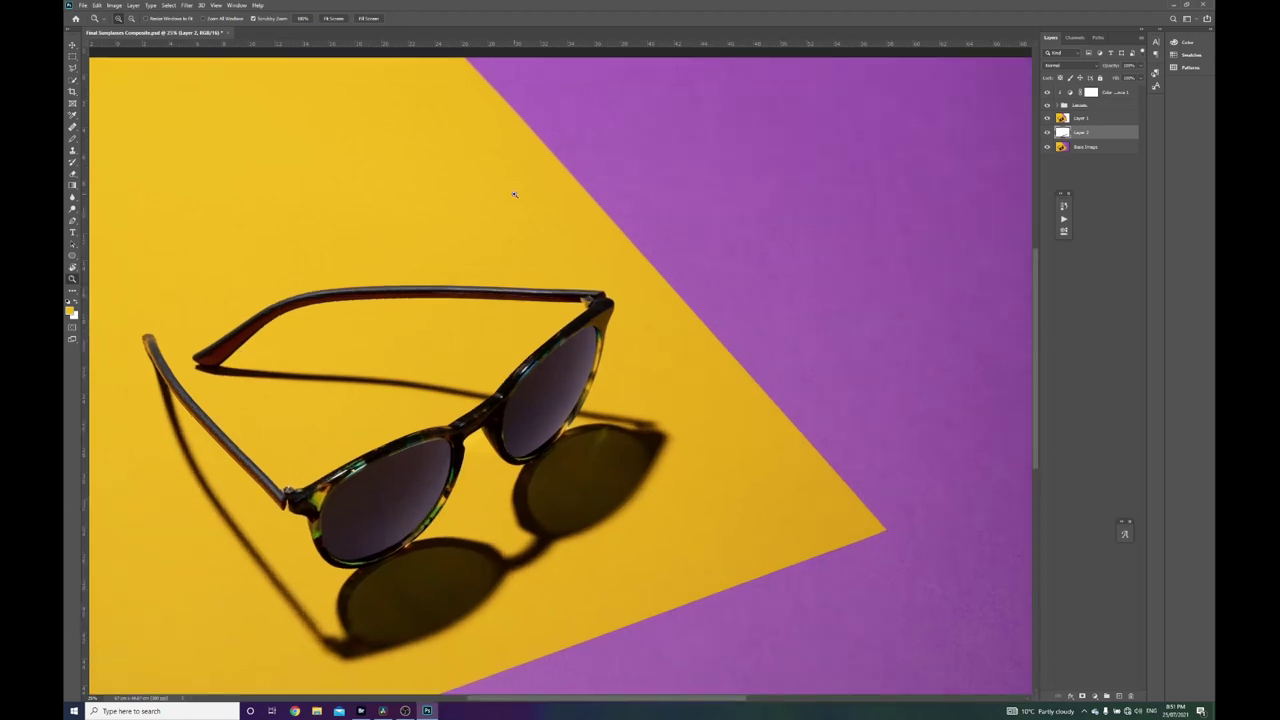
pyautogui.scroll(2, 512, 180)
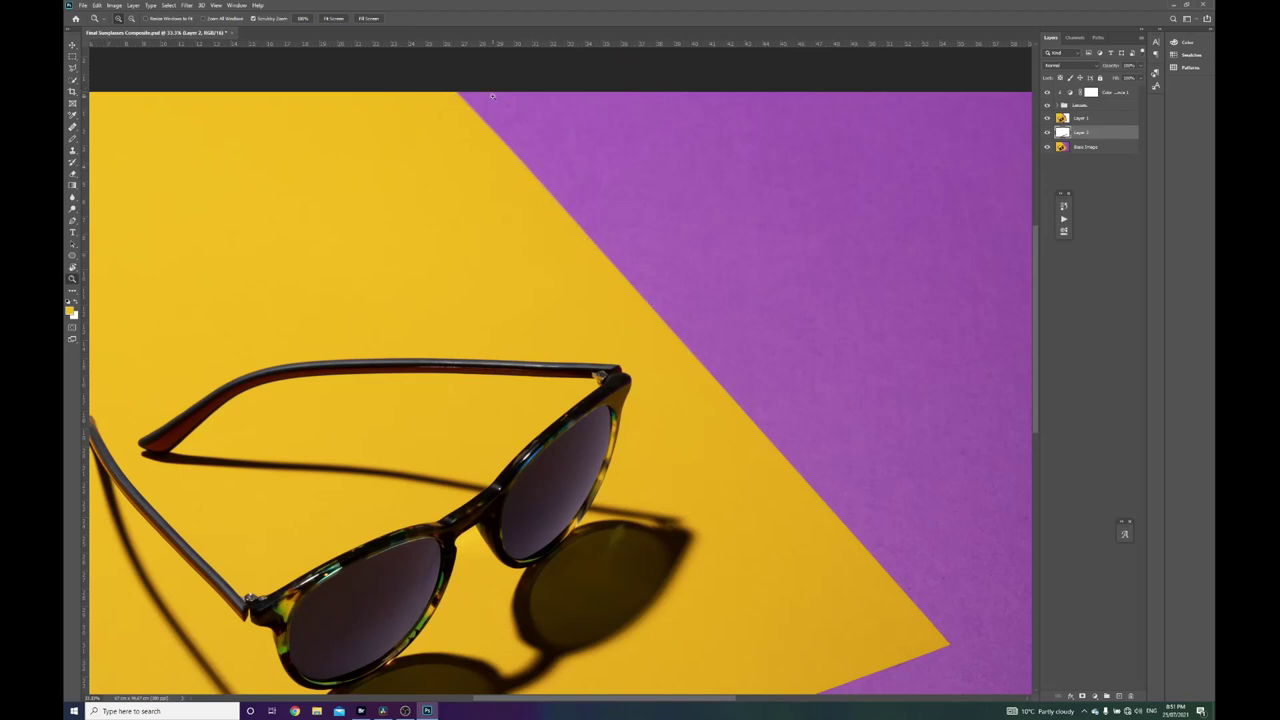
pyautogui.keyDown('alt'); pyautogui.click(633, 256); pyautogui.keyUp('alt')
pyautogui.keyDown('alt'); pyautogui.click(633, 256); pyautogui.keyUp('alt')
pyautogui.keyDown('alt'); pyautogui.click(633, 256); pyautogui.keyUp('alt')
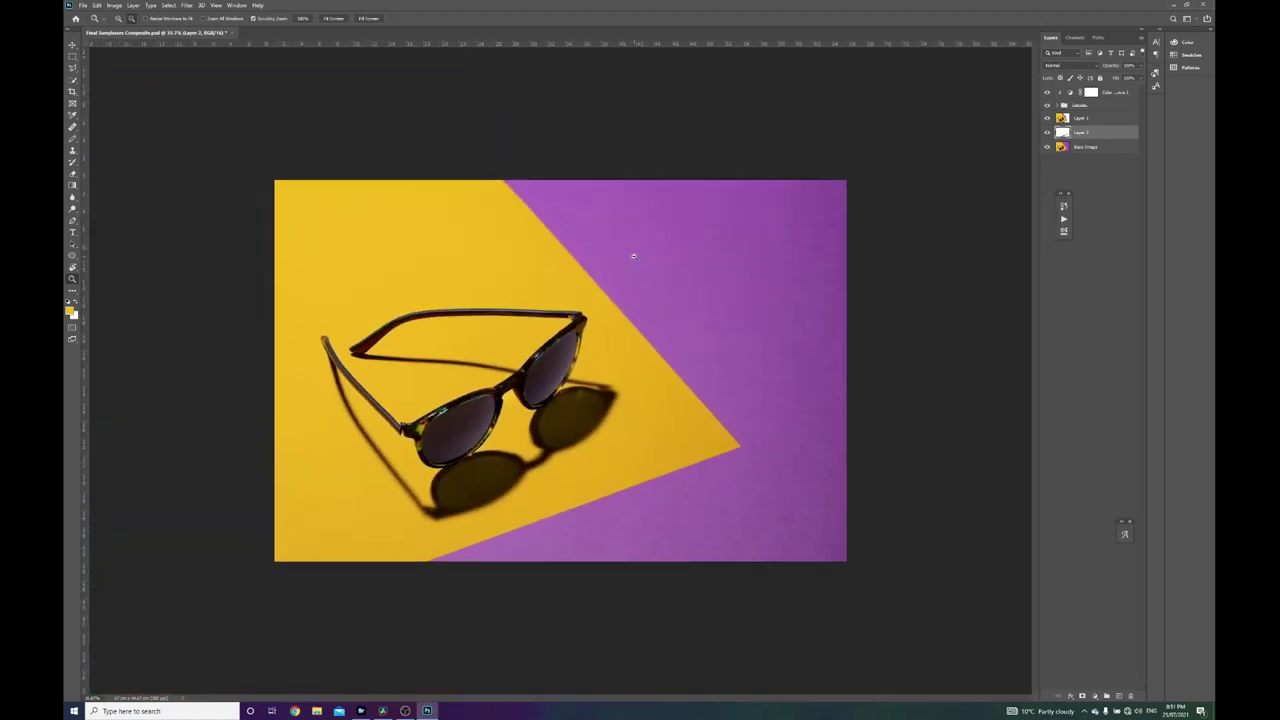
pyautogui.click(587, 263)
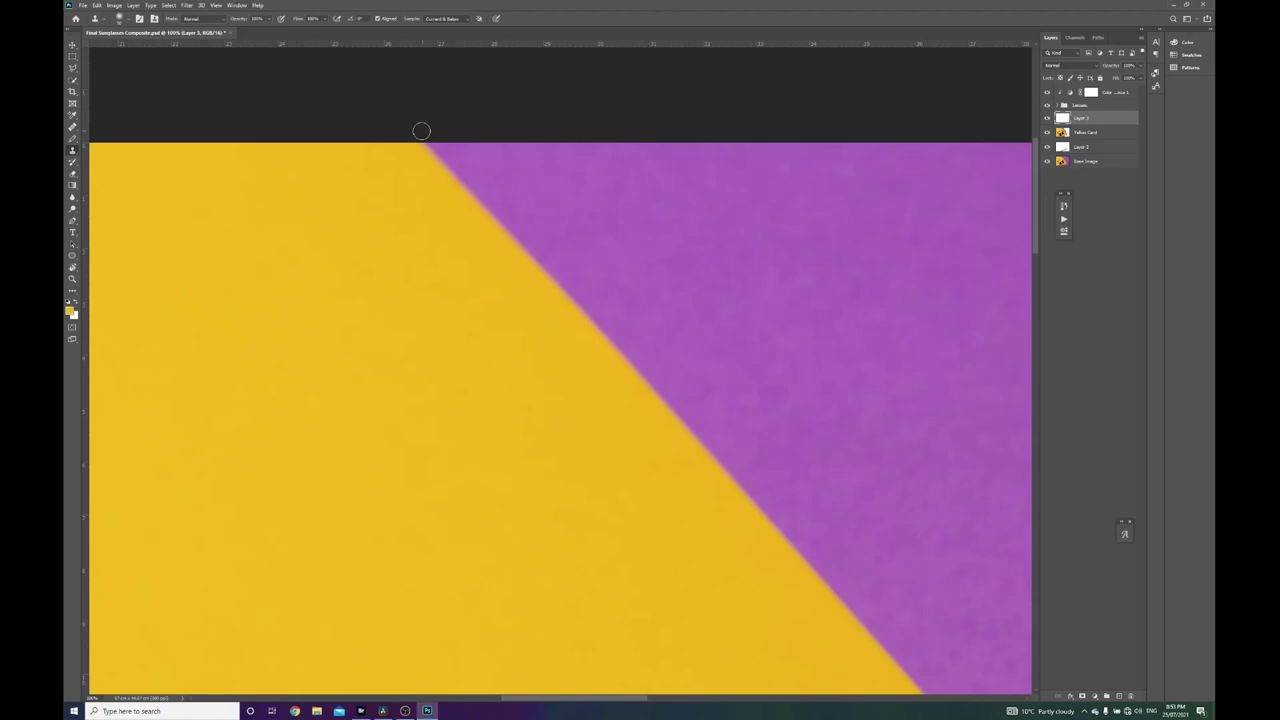
# Copy a rectangular section of the Base Image across the card's upper diagonal edge to its own layer.
pyautogui.press('z')
pyautogui.keyDown('alt'); pyautogui.click(680, 381); pyautogui.keyUp('alt')
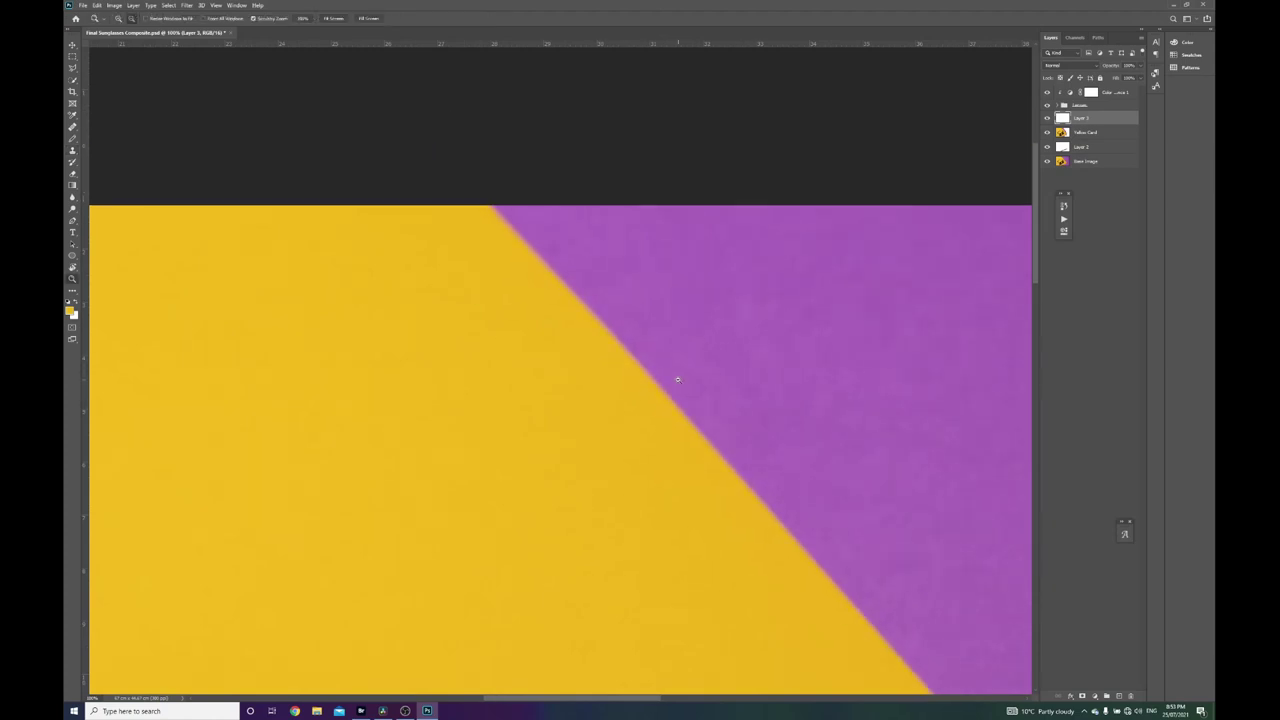
pyautogui.keyDown('alt'); pyautogui.click(681, 381); pyautogui.keyUp('alt')
pyautogui.click(72, 56)
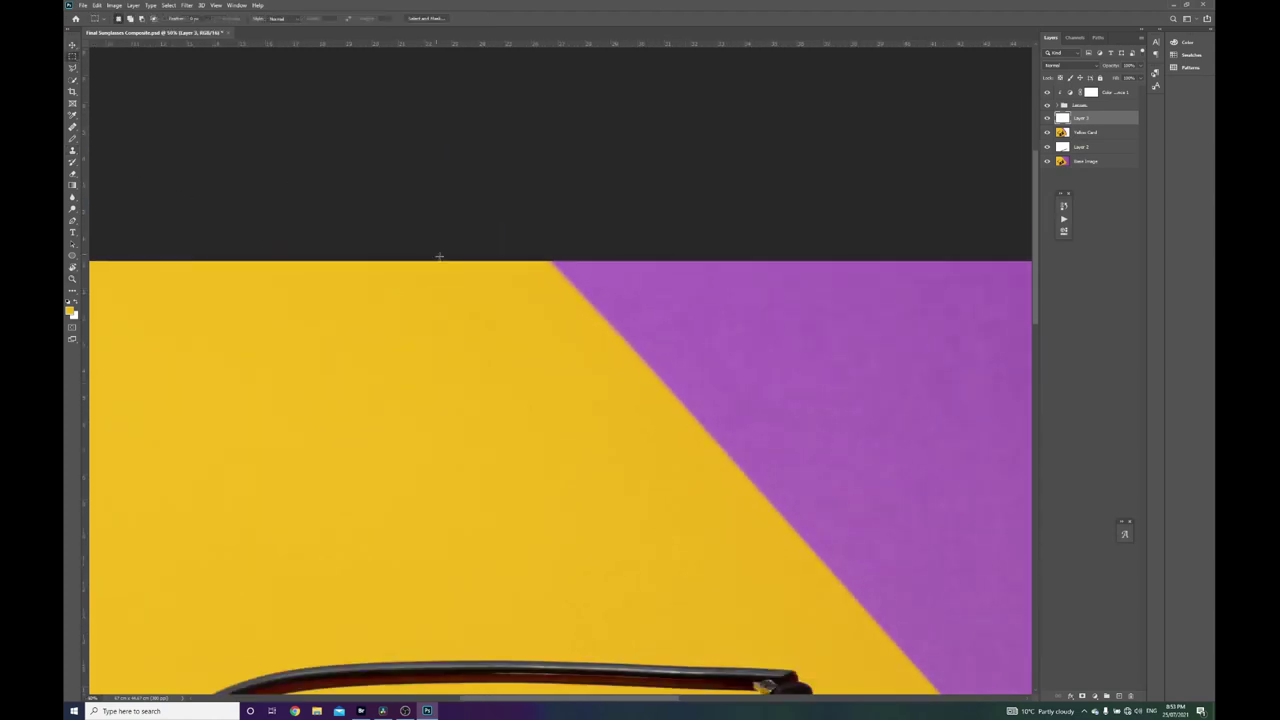
pyautogui.moveTo(607, 344); pyautogui.dragTo(733, 437)
pyautogui.click(1089, 134)
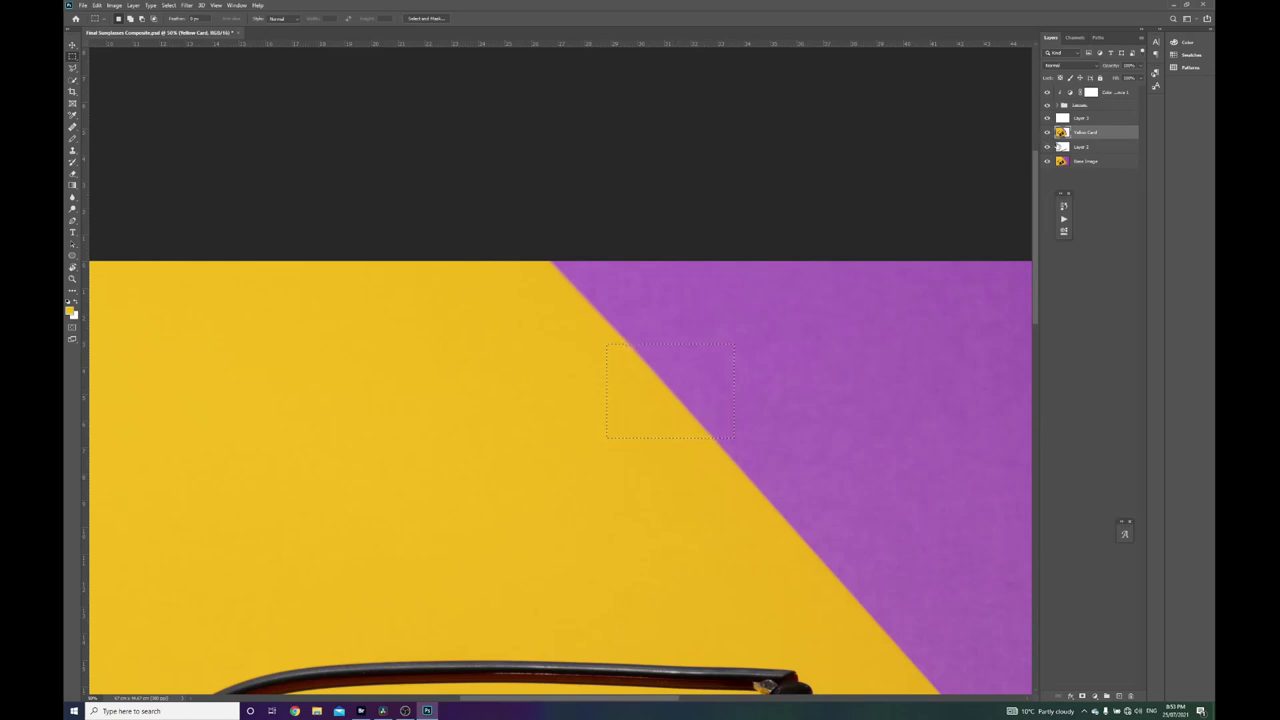
pyautogui.click(1092, 161)
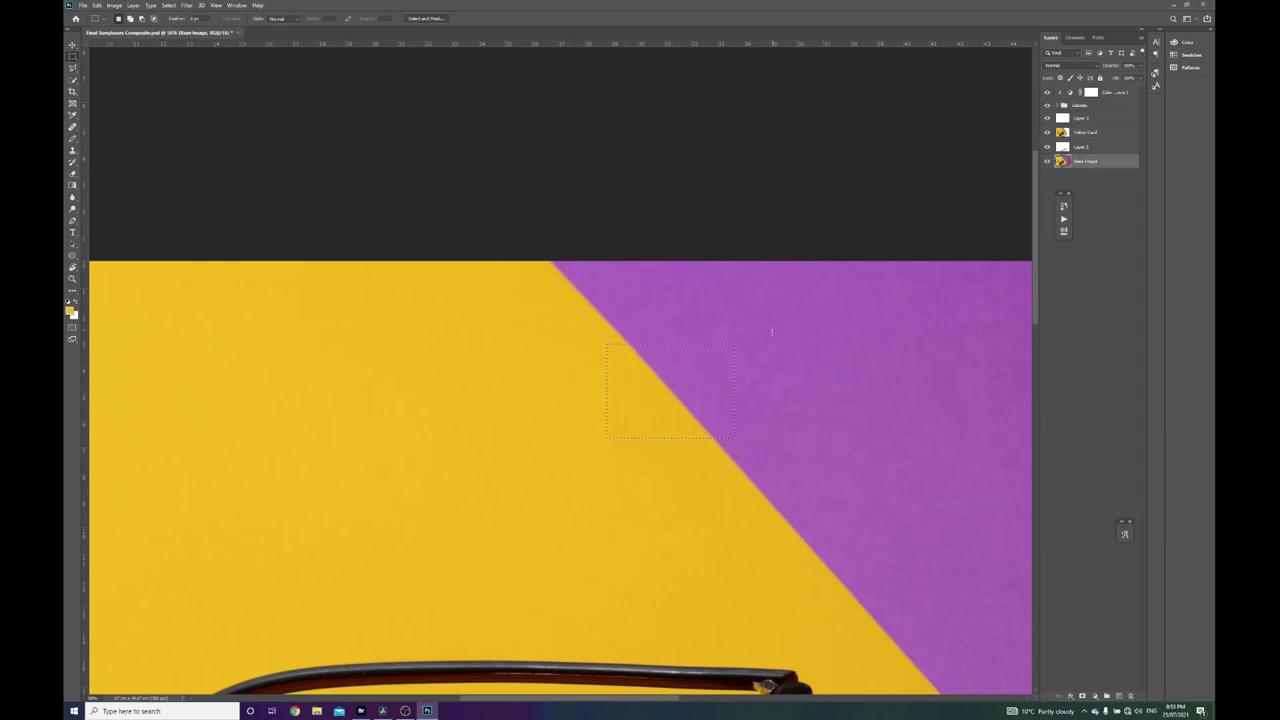
pyautogui.rightClick(677, 389)
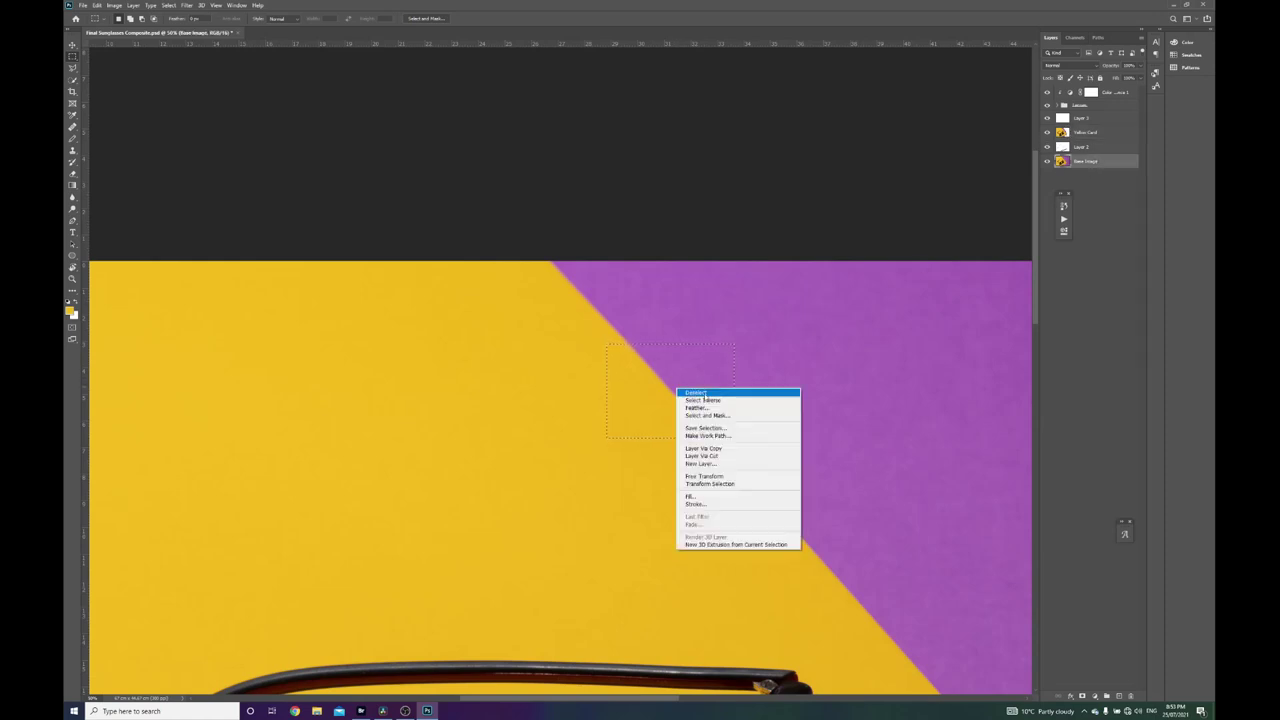
pyautogui.click(729, 449)
# Move the copied edge section above Layer 3 in the stack and slide it up along the card's diagonal edge.
pyautogui.press('v')
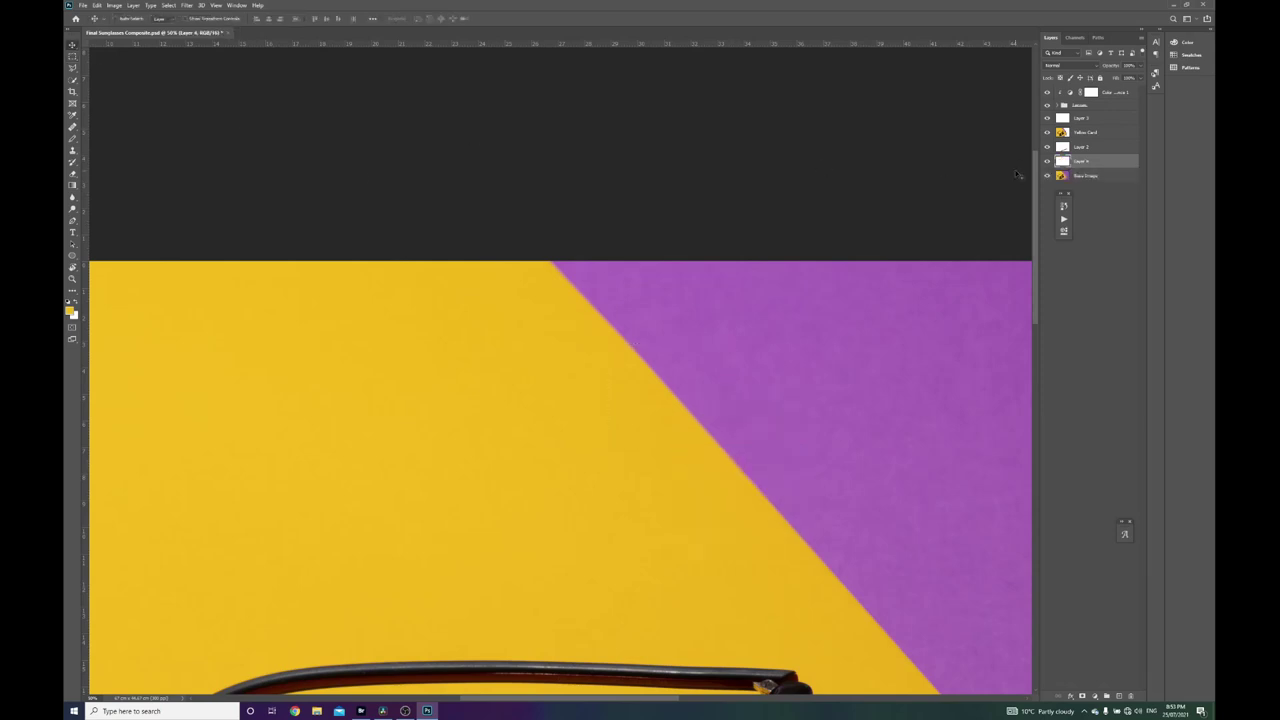
pyautogui.moveTo(1099, 165); pyautogui.dragTo(1085, 118)
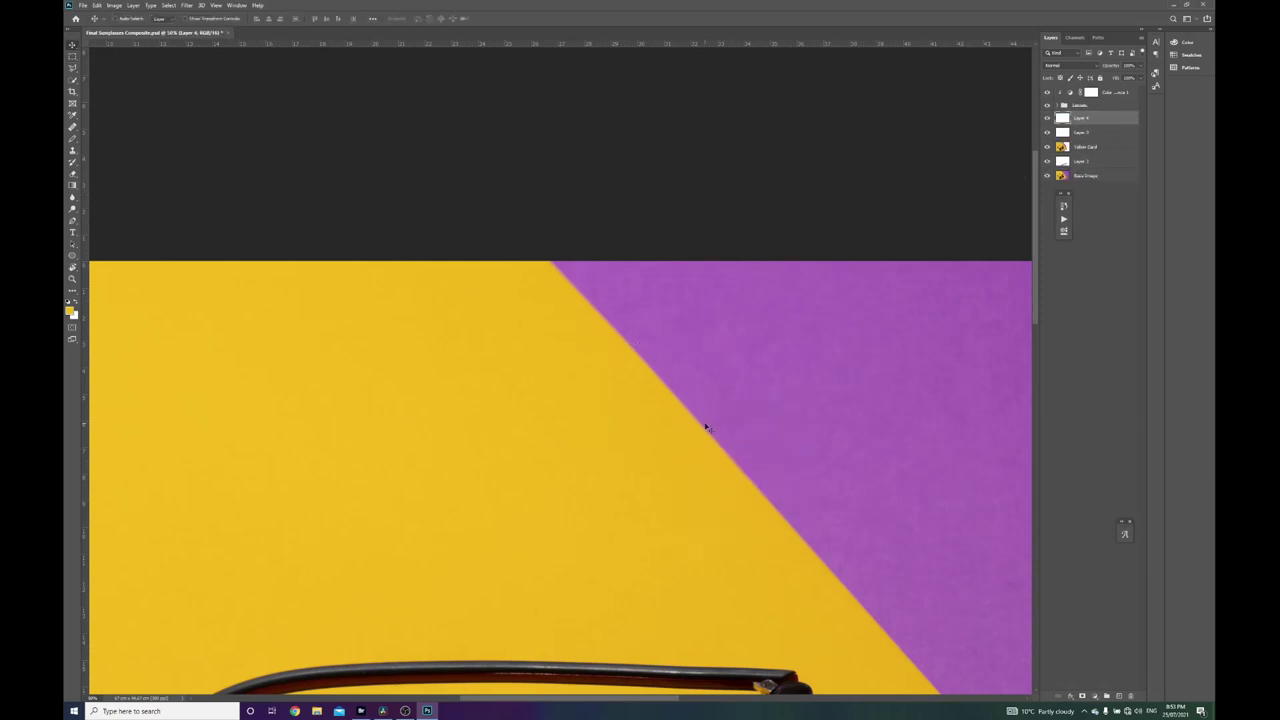
pyautogui.moveTo(703, 424); pyautogui.dragTo(624, 339)
# Add a layer mask to the shifted edge patch and compare the card edge with the patch hidden and shown.
pyautogui.click(1082, 695)
pyautogui.press('b')
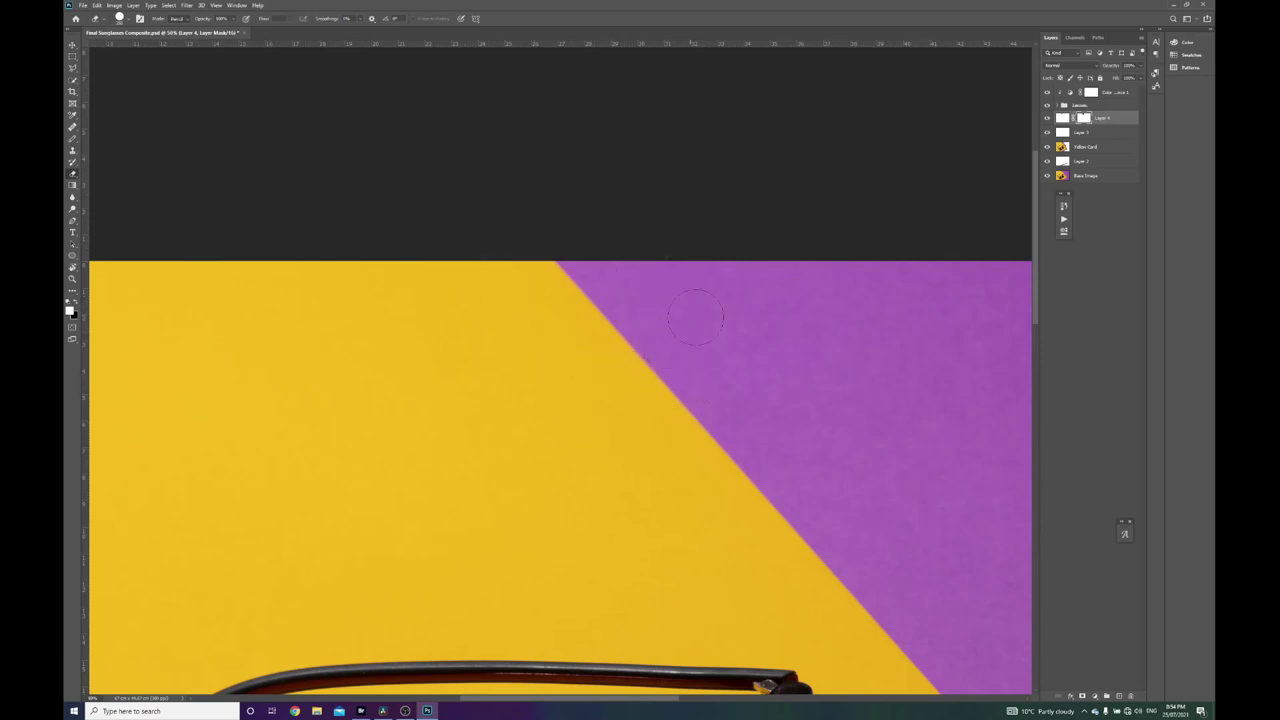
pyautogui.click(1047, 119)
pyautogui.click(1047, 119)
pyautogui.click(1047, 119)
# Heal the upper part of the green glare inside the far lens's shadow on the yellow clone layer.
pyautogui.press('z')
pyautogui.hotkey('ctrl', '-')
pyautogui.hotkey('ctrl', '-')
pyautogui.hotkey('ctrl', '-')
pyautogui.hotkey('ctrl', '-')
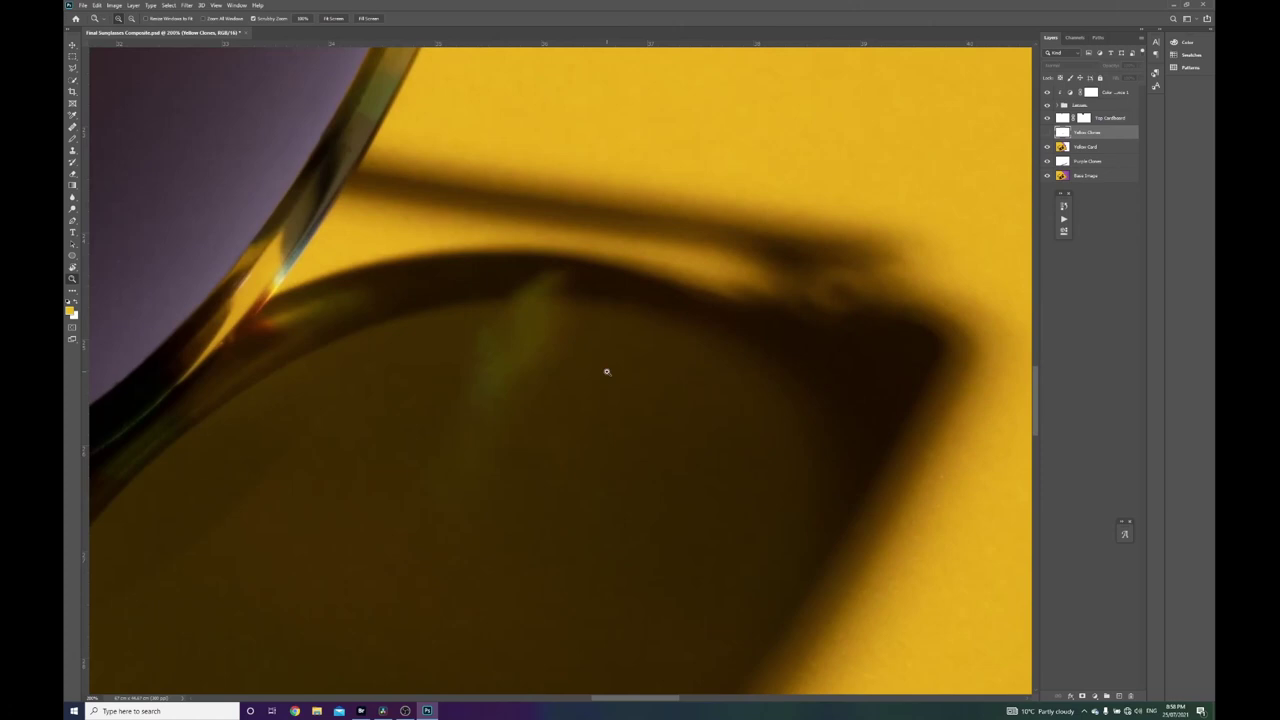
pyautogui.hotkey('ctrl', '-')
pyautogui.hotkey('ctrl', '-')
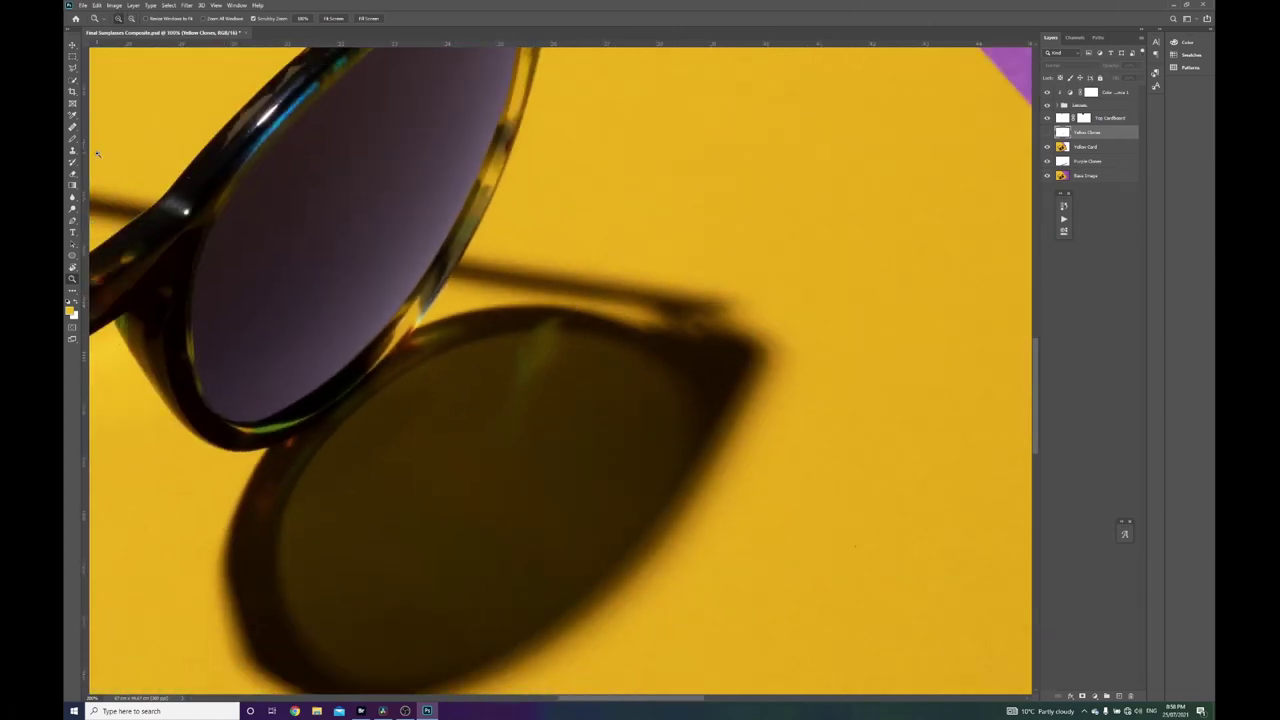
pyautogui.press('m')
pyautogui.click(73, 128)
pyautogui.keyDown('alt'); pyautogui.click(576, 332); pyautogui.keyUp('alt')
pyautogui.scroll(1, 557, 332)
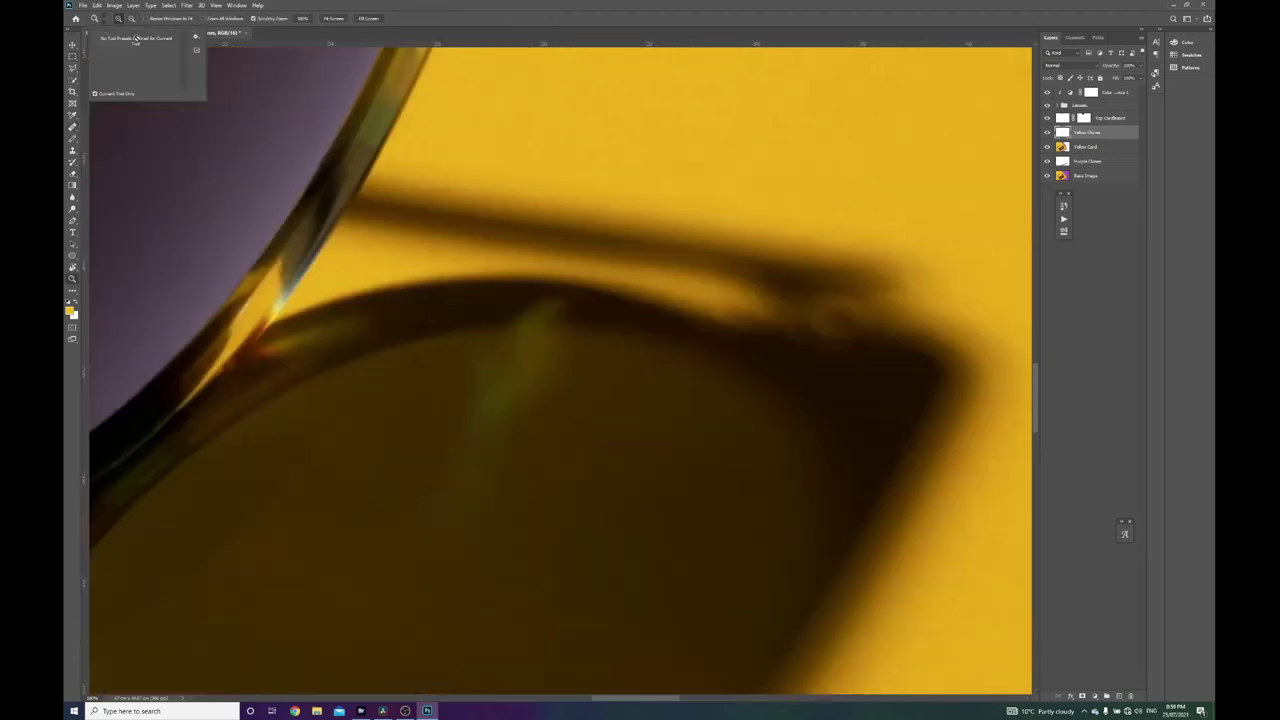
pyautogui.click(124, 18)
pyautogui.press('Return')
pyautogui.click(548, 327)
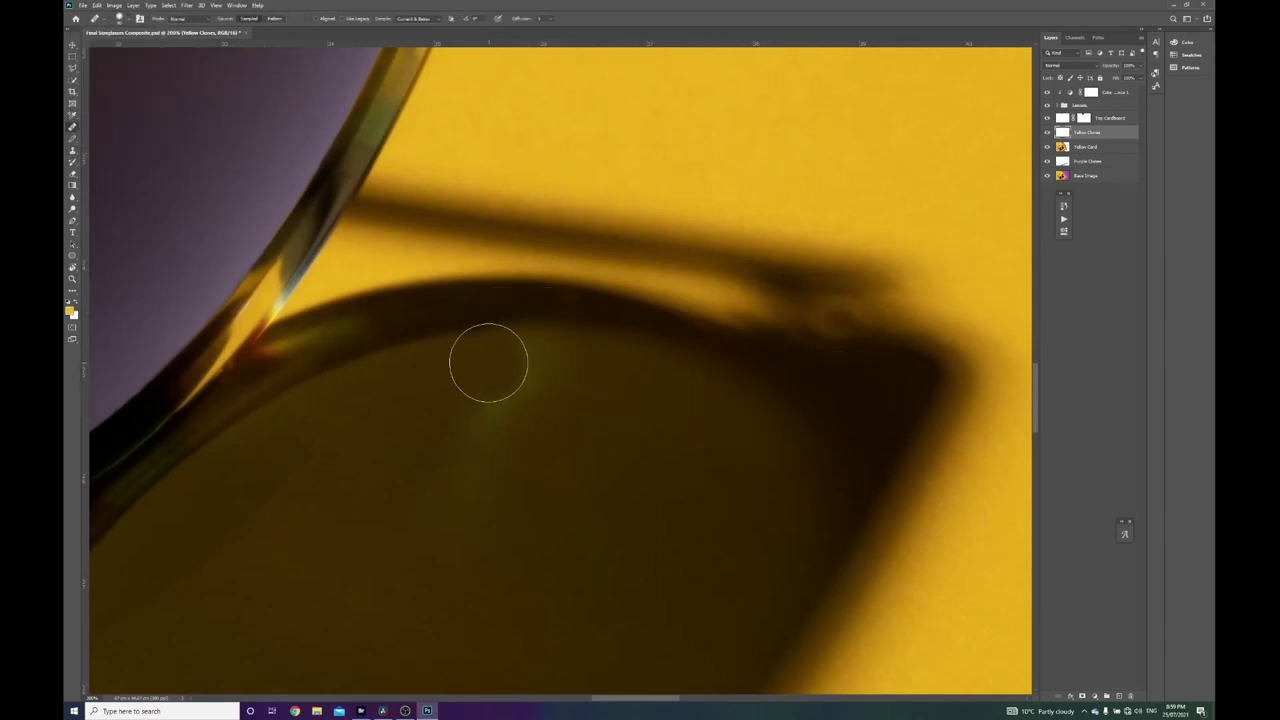
# Clone Stamp nearby dark shadow tones over the remaining green glare inside the lens shadow.
pyautogui.click(73, 150)
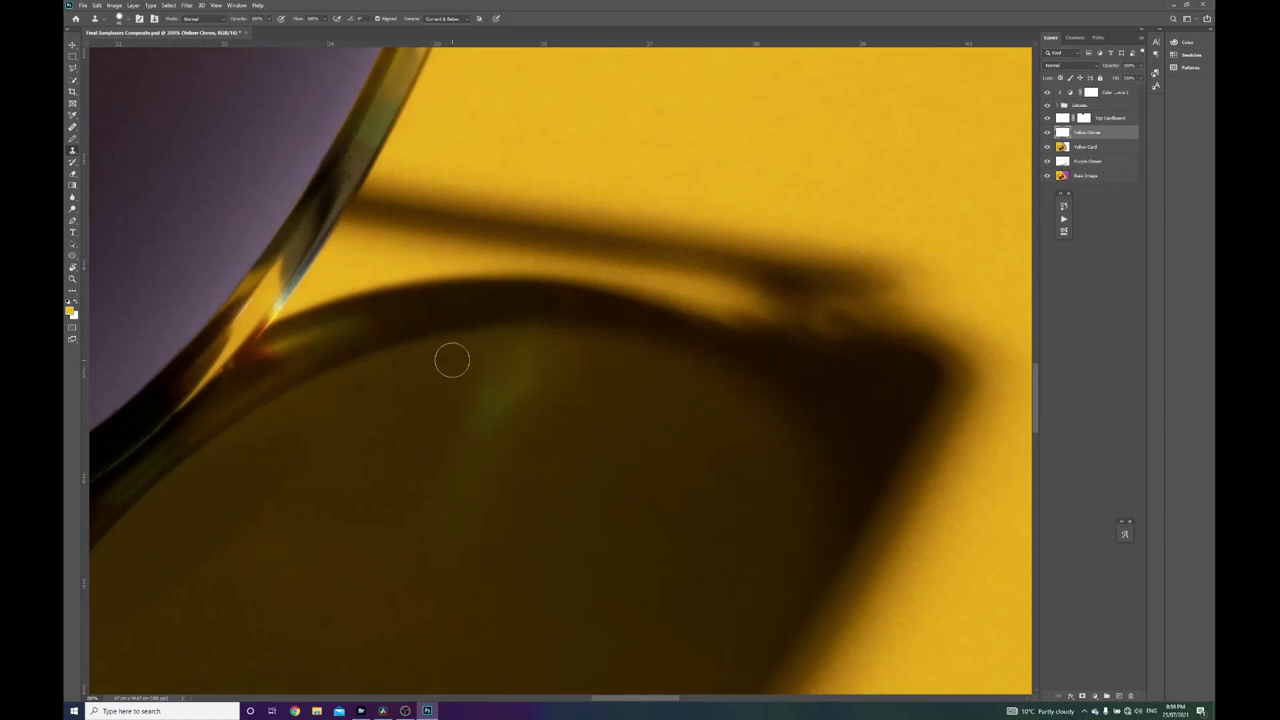
pyautogui.keyDown('alt'); pyautogui.click(591, 353); pyautogui.keyUp('alt')
pyautogui.moveTo(557, 350)
pyautogui.mouseDown()
pyautogui.moveTo(585, 406)
pyautogui.moveTo(547, 373)
pyautogui.moveTo(495, 409)
pyautogui.moveTo(570, 429)
pyautogui.moveTo(418, 406)
pyautogui.moveTo(490, 395)
pyautogui.moveTo(455, 361)
pyautogui.moveTo(511, 431)
pyautogui.mouseUp()
pyautogui.keyDown('alt'); pyautogui.click(429, 403); pyautogui.keyUp('alt')
pyautogui.keyDown('alt'); pyautogui.click(447, 424); pyautogui.keyUp('alt')
pyautogui.keyDown('alt'); pyautogui.click(542, 485); pyautogui.keyUp('alt')
pyautogui.moveTo(510, 479); pyautogui.dragTo(510, 487)
pyautogui.keyDown('alt'); pyautogui.click(431, 435); pyautogui.keyUp('alt')
pyautogui.moveTo(455, 449); pyautogui.dragTo(467, 479)
pyautogui.keyDown('alt'); pyautogui.click(577, 350); pyautogui.keyUp('alt')
pyautogui.moveTo(542, 347); pyautogui.dragTo(476, 351)
# Soften the cloned patch inside the lens shadow using a low-opacity Eraser with an enlarged brush.
pyautogui.press('z')
pyautogui.keyDown('alt'); pyautogui.click(586, 460); pyautogui.keyUp('alt')
pyautogui.keyDown('alt'); pyautogui.click(607, 470); pyautogui.keyUp('alt')
pyautogui.click(612, 472)
pyautogui.press('e')
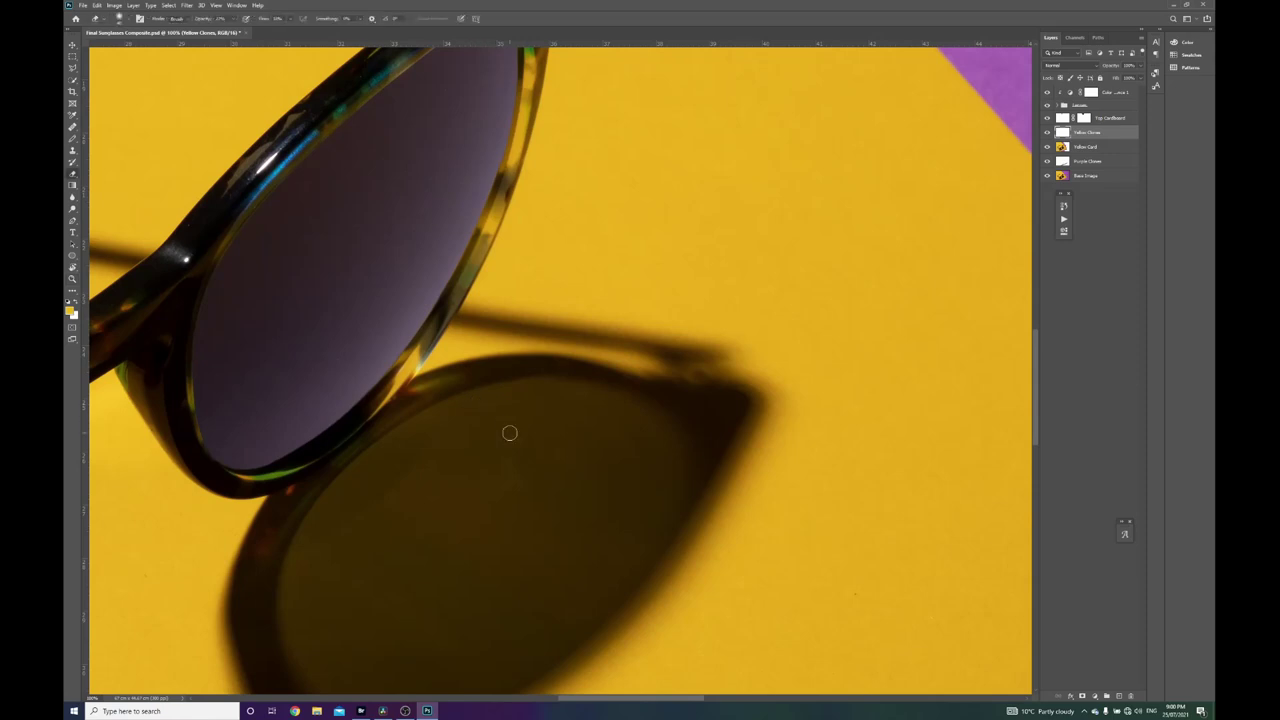
pyautogui.press(']')
pyautogui.press(']')
pyautogui.press(']')
pyautogui.press(']')
pyautogui.press(']')
pyautogui.press(']')
pyautogui.press(']')
pyautogui.press(']')
pyautogui.press('[')
pyautogui.press('[')
# Smooth the uneven tones left inside the lens shadow with a larger Healing Brush.
pyautogui.click(72, 127)
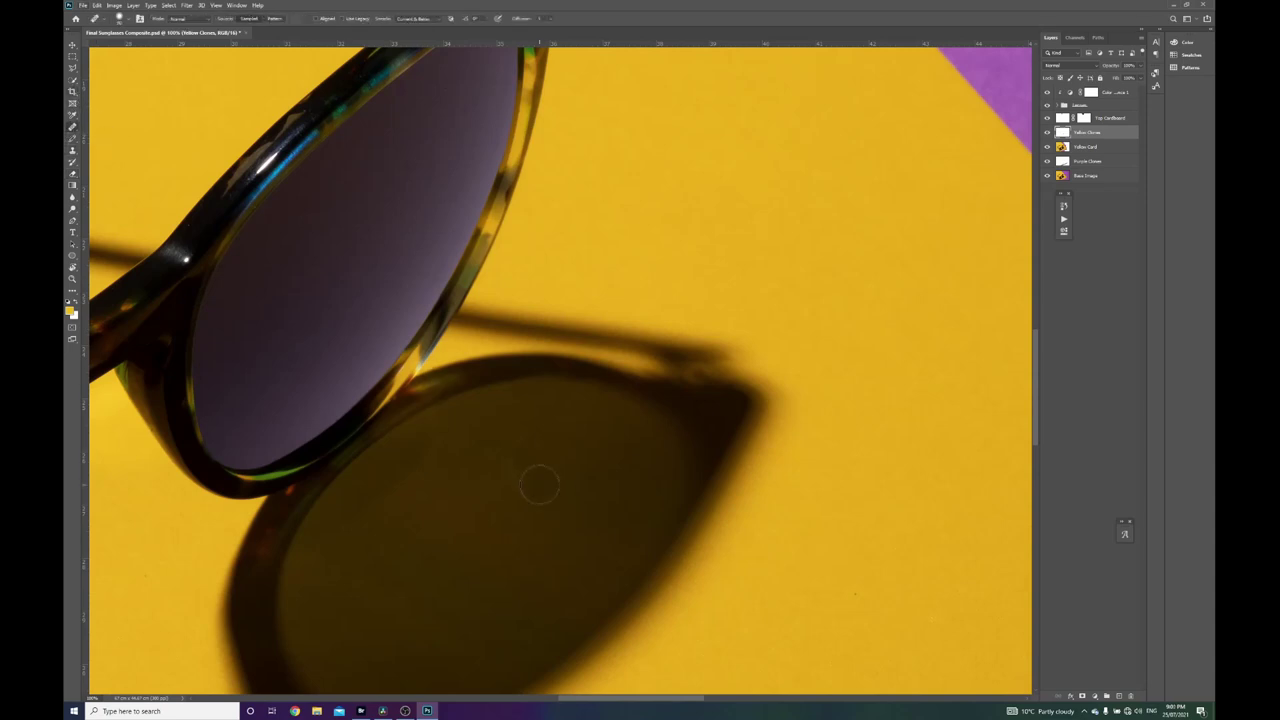
pyautogui.press(']')
pyautogui.press(']')
pyautogui.press('z')
pyautogui.click(562, 398)
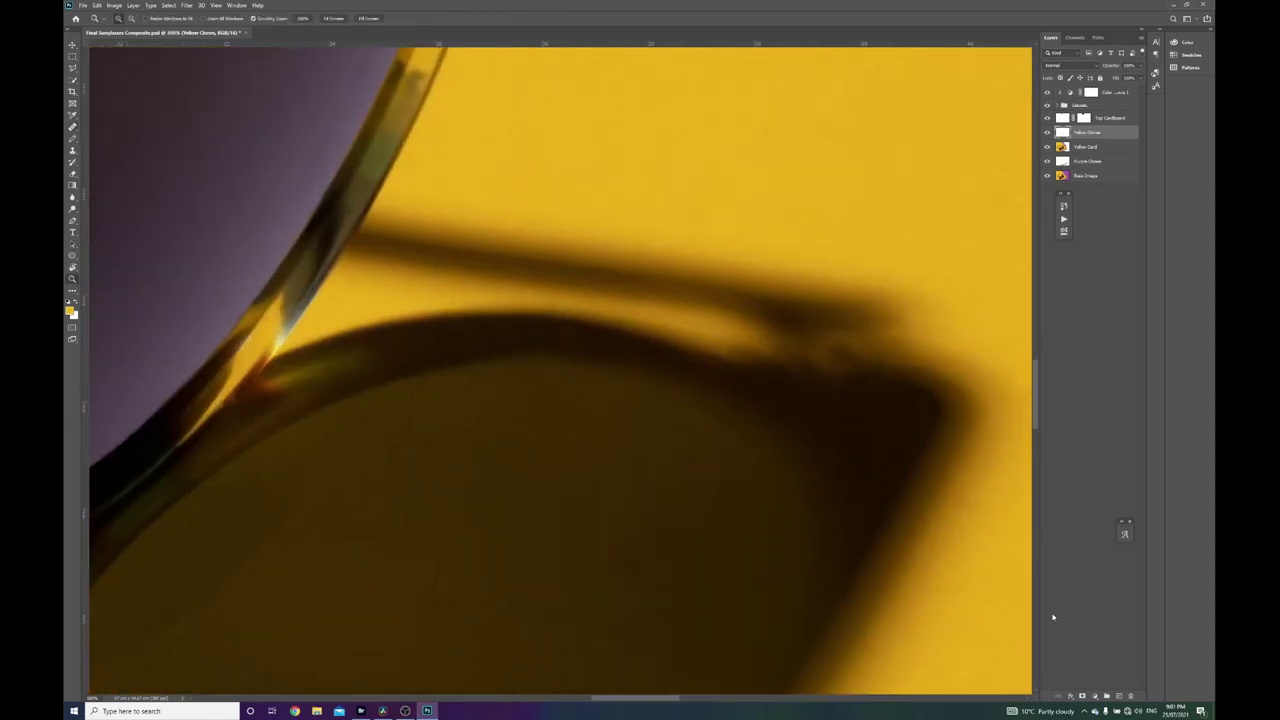
# Add an Exposure adjustment above the yellow clone layer, lower its exposure, and invert its mask to black.
pyautogui.click(1095, 696)
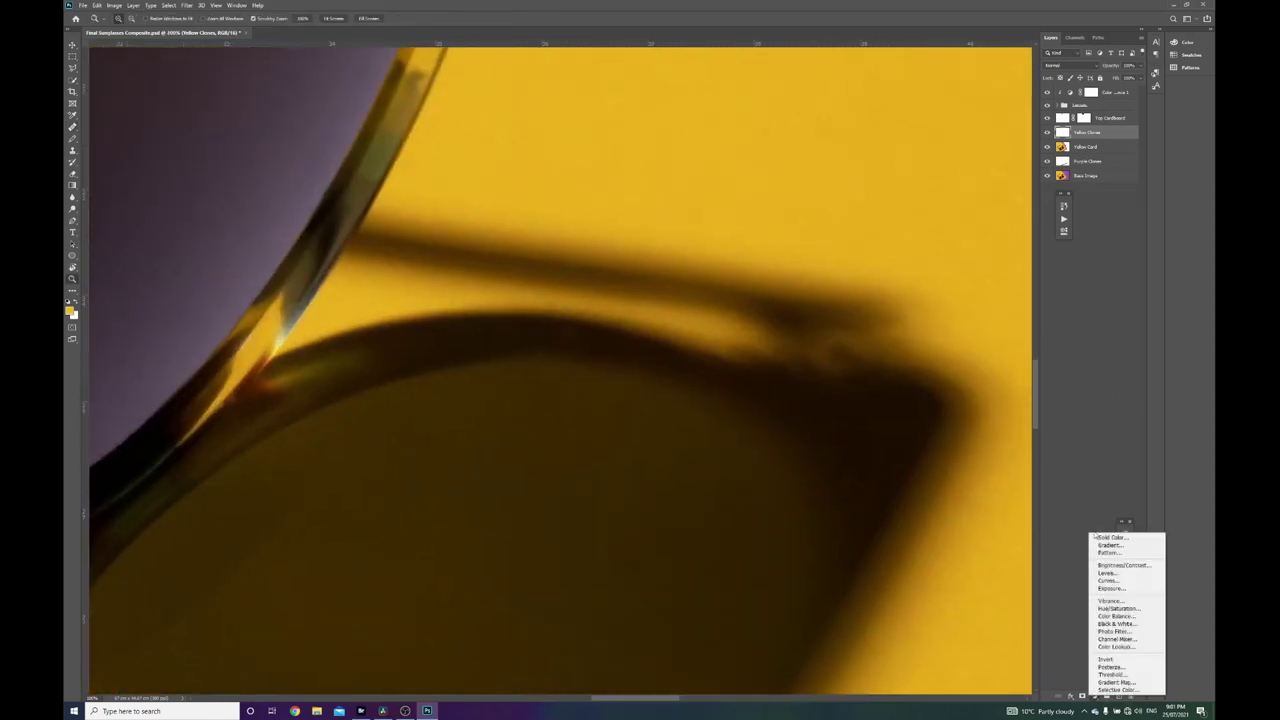
pyautogui.click(1127, 589)
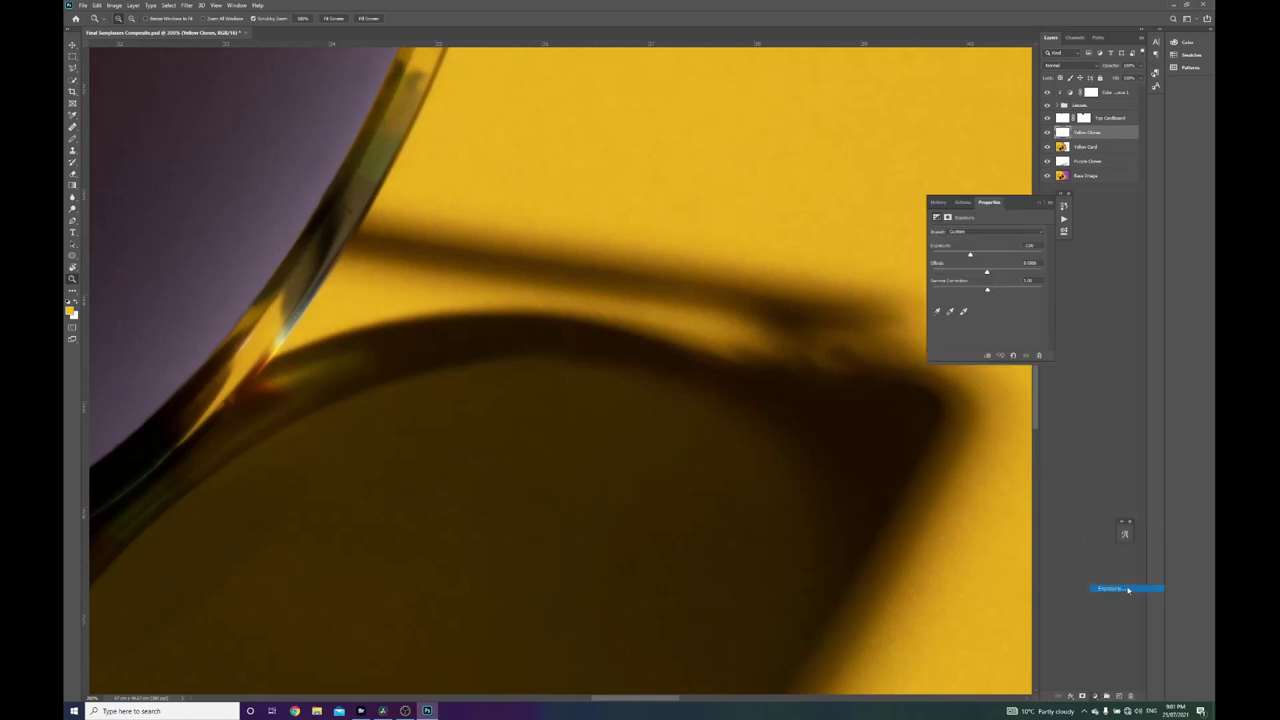
pyautogui.moveTo(987, 257); pyautogui.dragTo(980, 257)
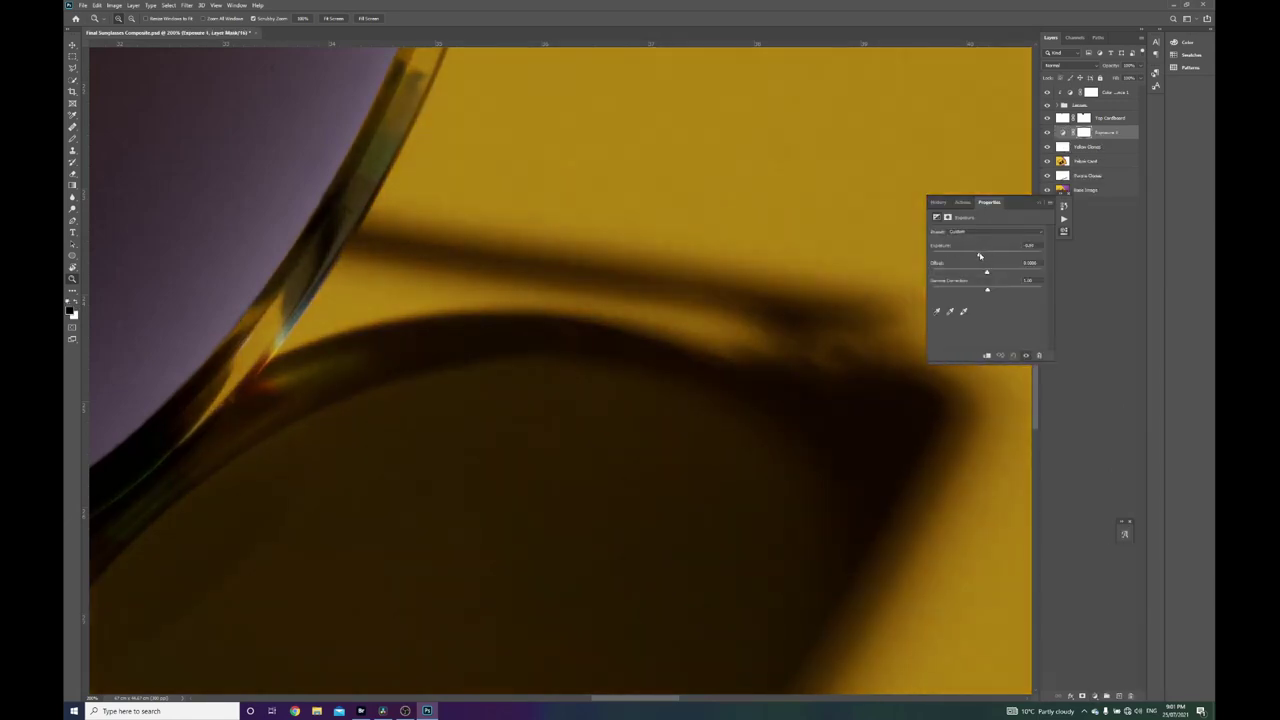
pyautogui.hotkey('ctrl', 'i')
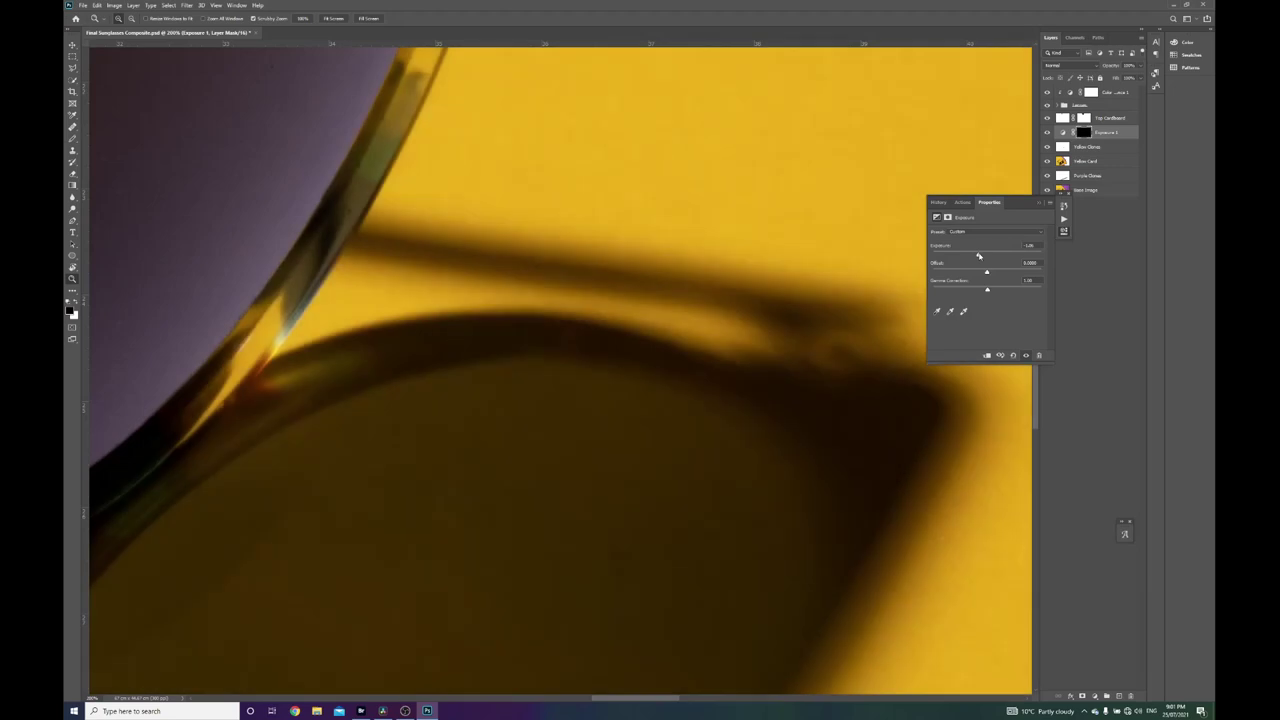
# Reveal the darkening along the lens shadow's upper rim on the Exposure mask with a smaller soft brush.
pyautogui.press('b')
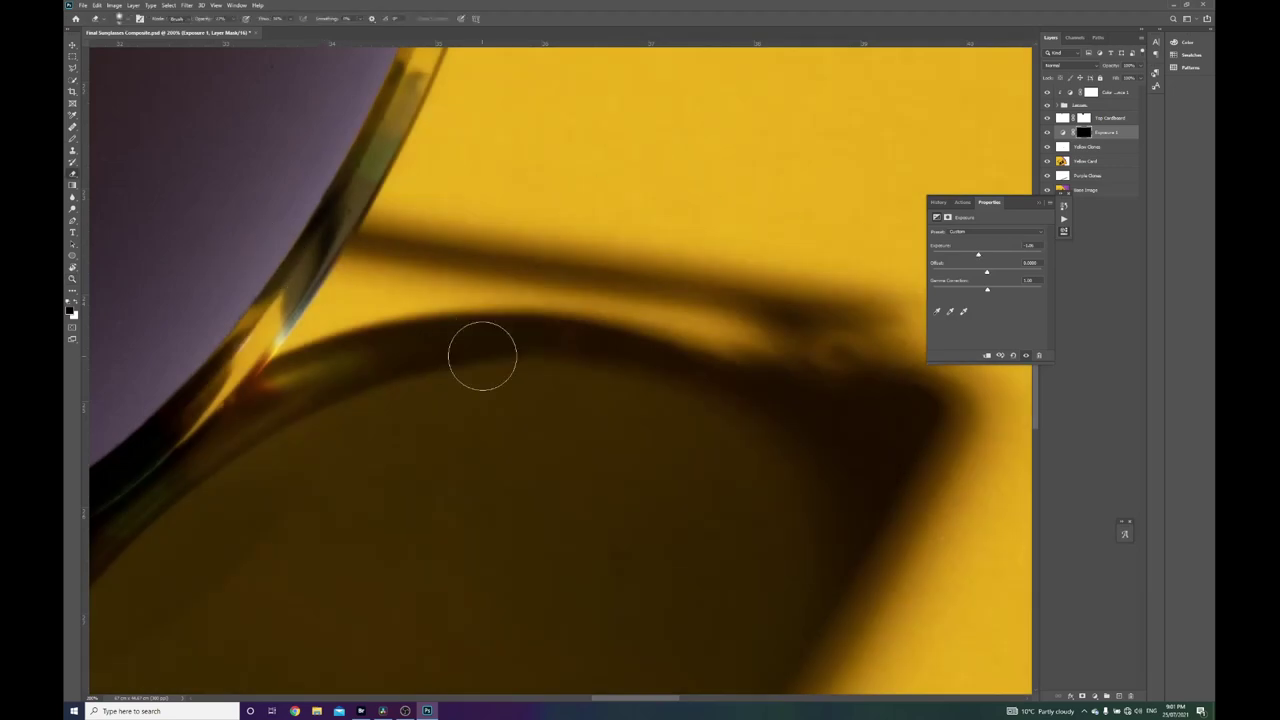
pyautogui.press('[')
pyautogui.press('[')
pyautogui.press('[')
pyautogui.press('[')
# Compare the image with the Exposure adjustment off and on, examining the lens shadows up close and in full view.
pyautogui.click(1046, 133)
pyautogui.click(1046, 133)
pyautogui.press('z')
pyautogui.moveTo(790, 363); pyautogui.dragTo(700, 363)
pyautogui.click(1046, 133)
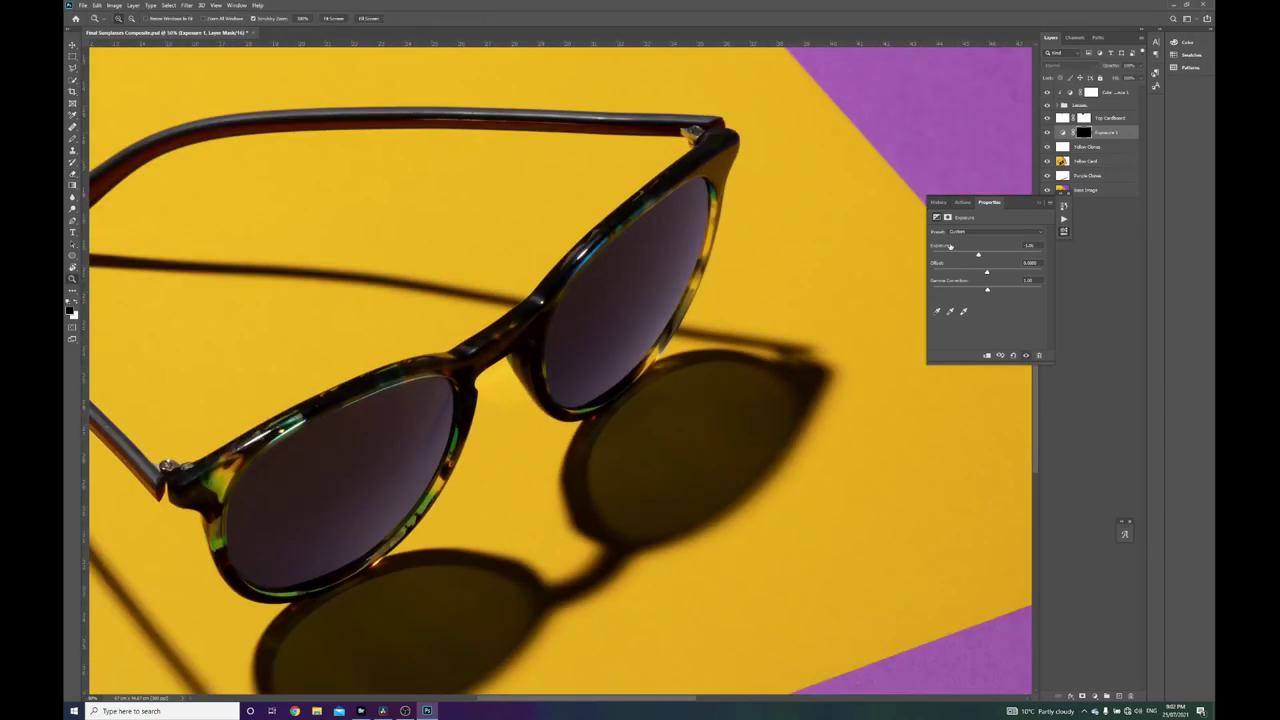
pyautogui.hotkey('ctrl', '-')
pyautogui.hotkey('ctrl', '-')
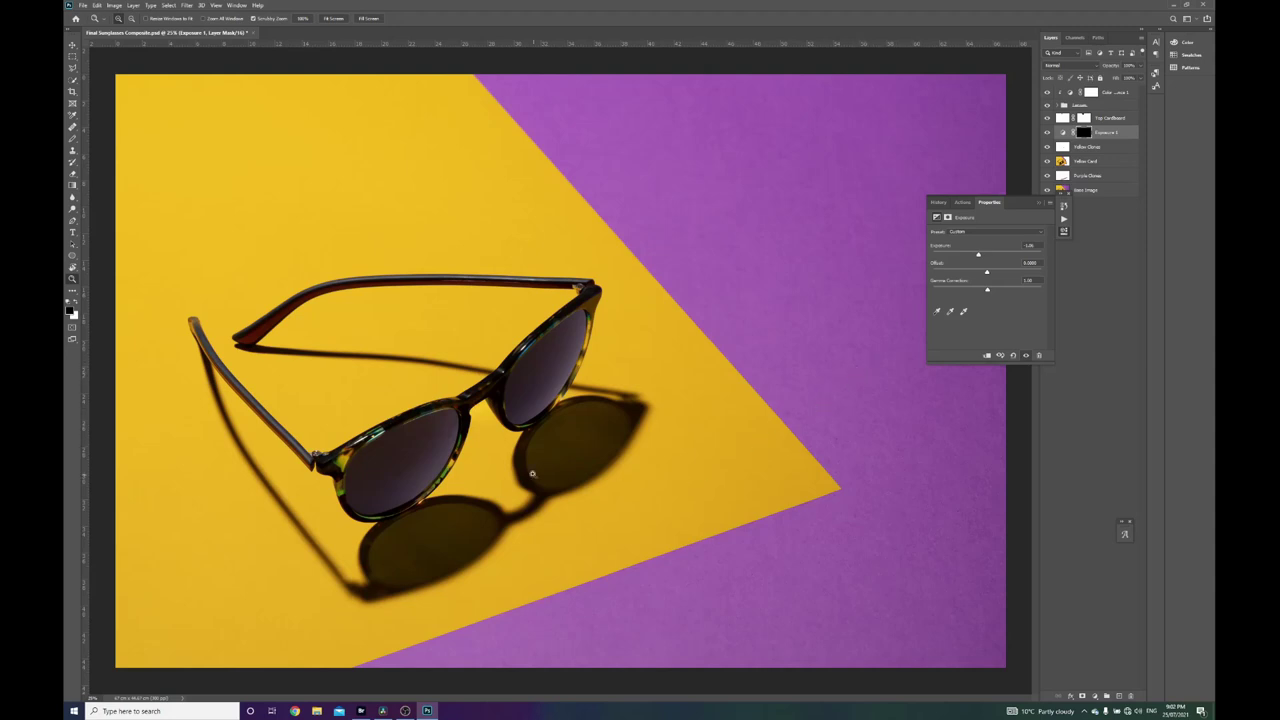
pyautogui.click(606, 431)
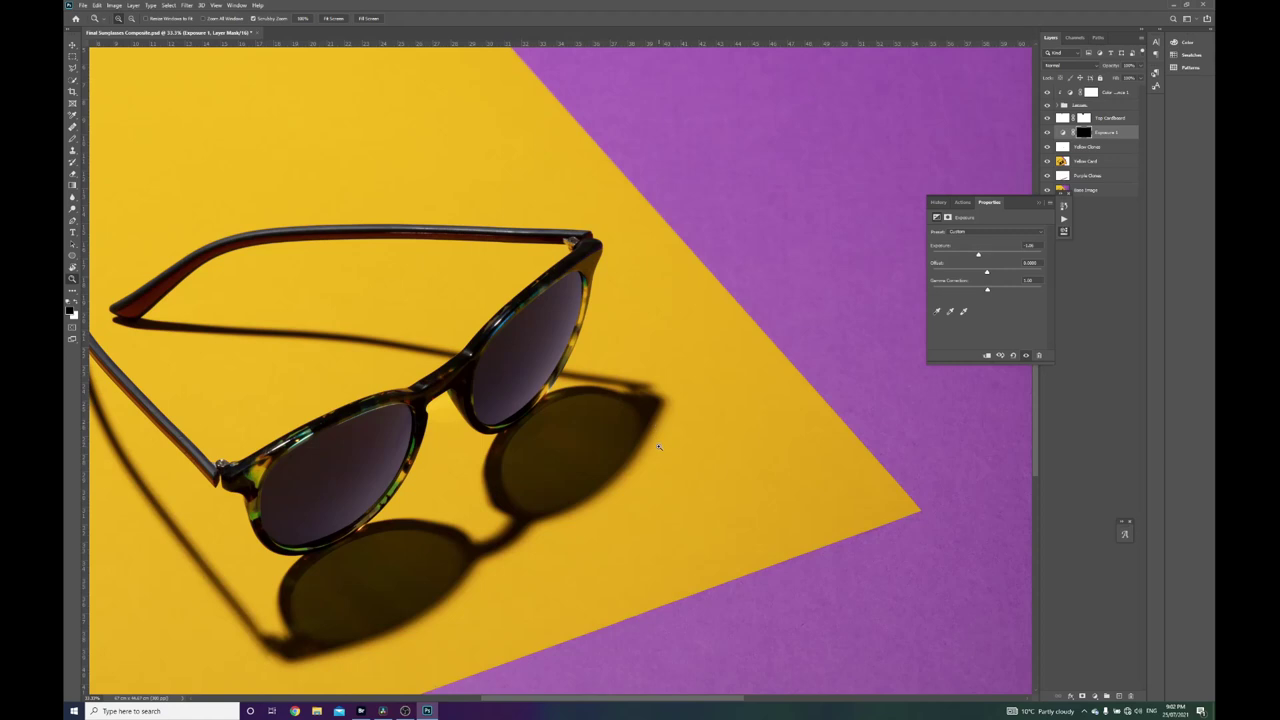
pyautogui.click(583, 432)
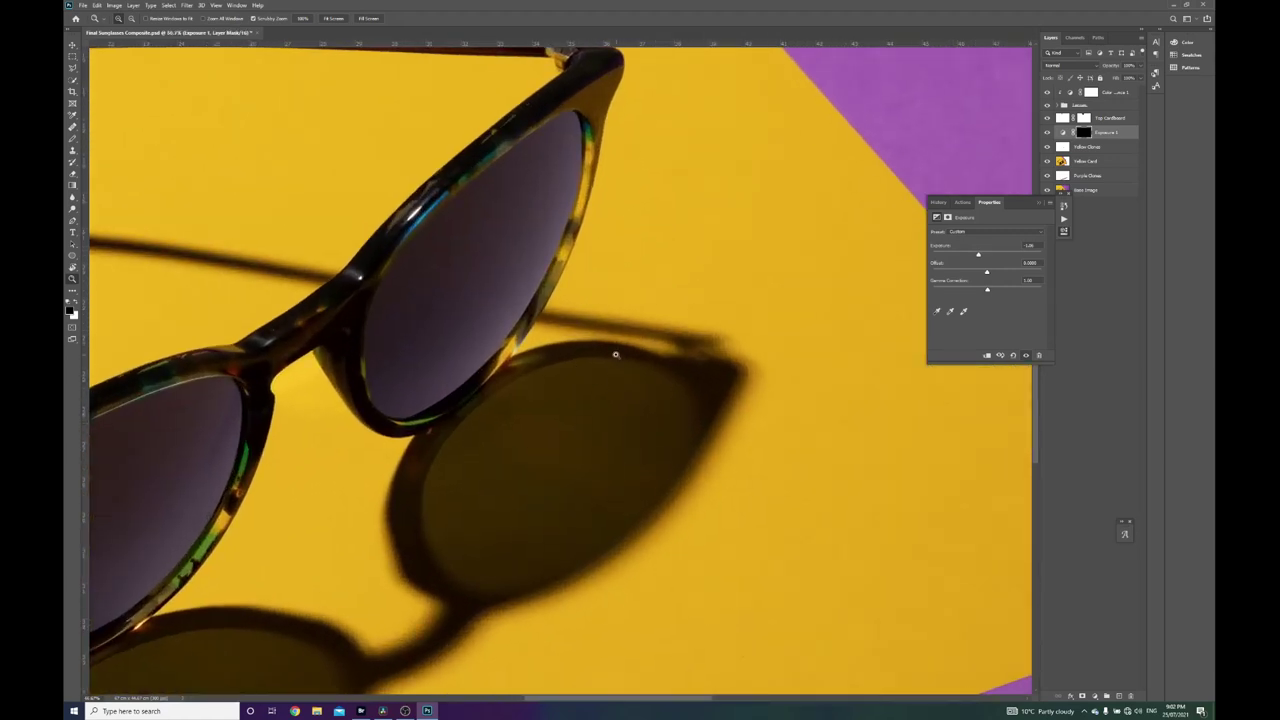
pyautogui.keyDown('alt'); pyautogui.click(680, 415); pyautogui.keyUp('alt')
pyautogui.keyDown('alt'); pyautogui.click(680, 415); pyautogui.keyUp('alt')
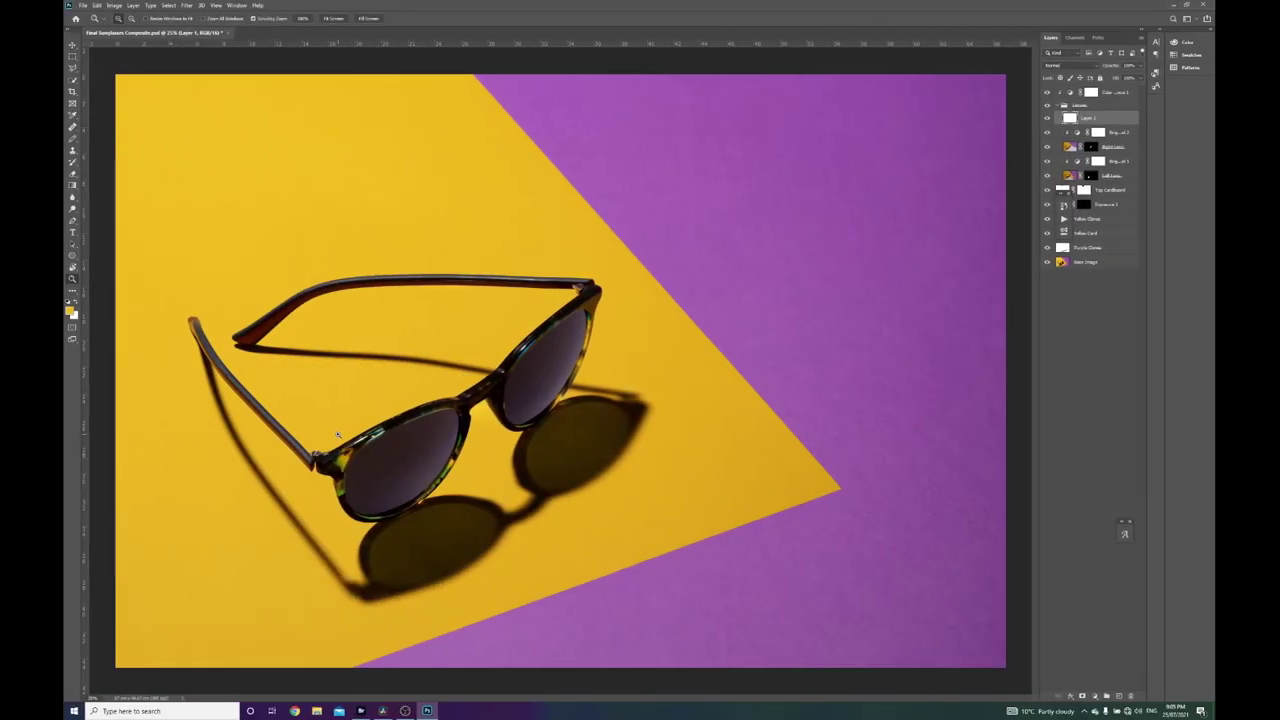
# Inspect the faint logo on the near lens, then switch to Chrome and search Google Images for "gucci".
pyautogui.moveTo(335, 432); pyautogui.dragTo(386, 457)
pyautogui.moveTo(482, 552); pyautogui.dragTo(449, 404)
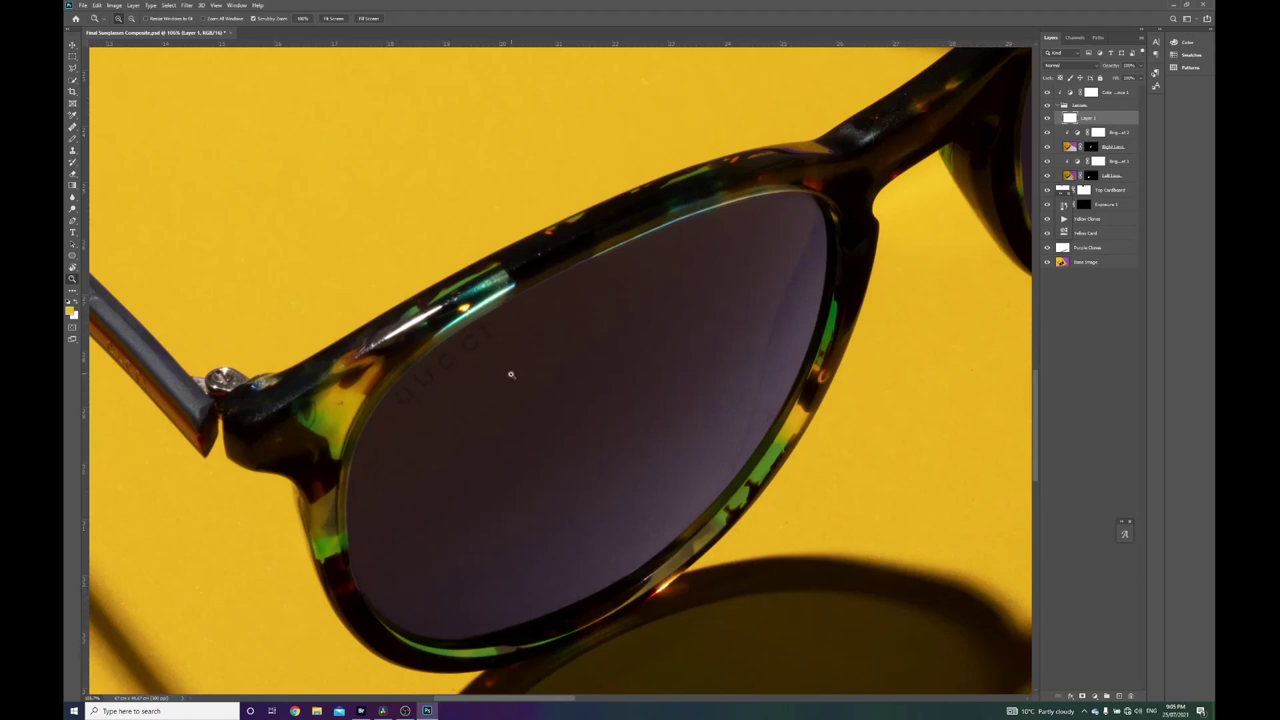
pyautogui.click(295, 710)
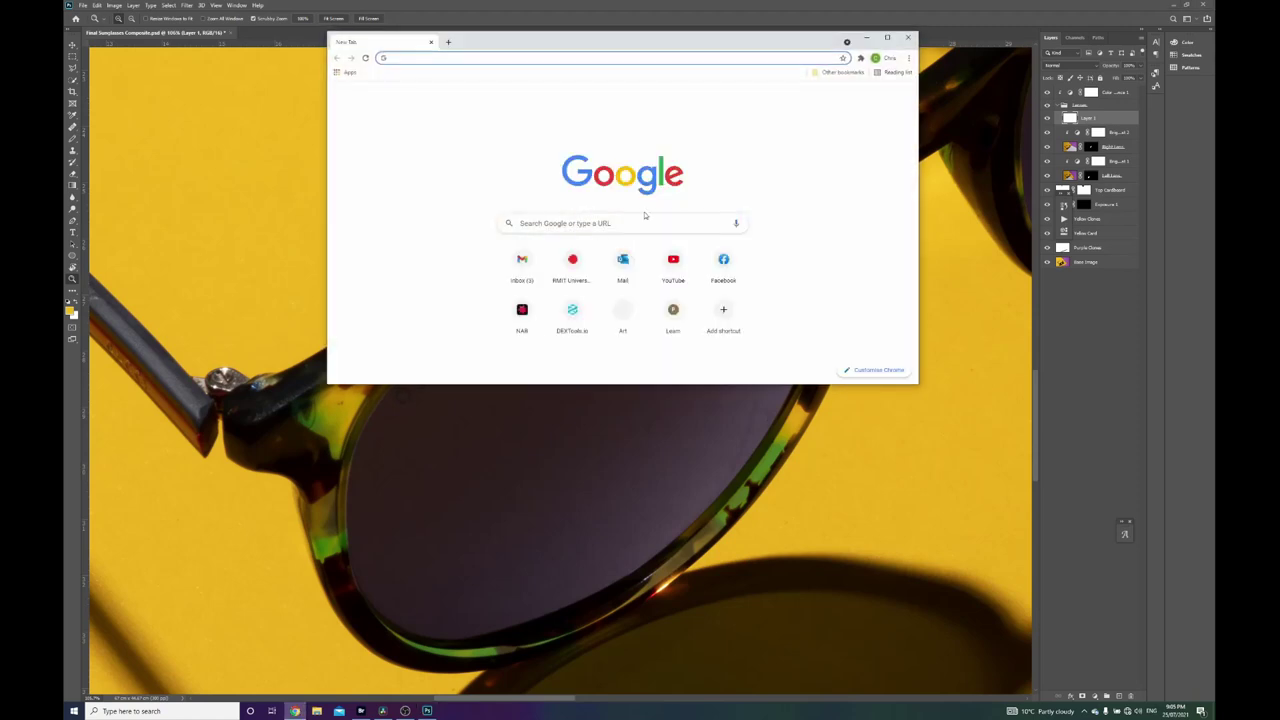
pyautogui.write('gucci')
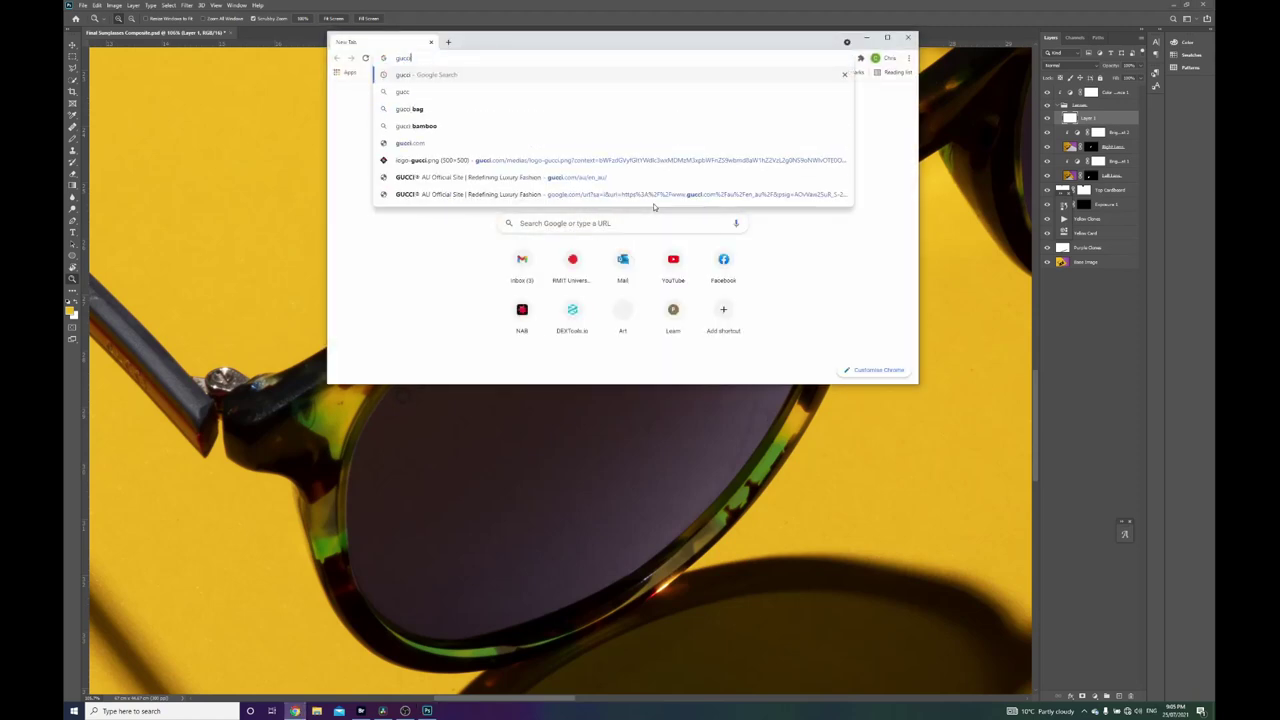
pyautogui.press('Return')
pyautogui.click(500, 130)
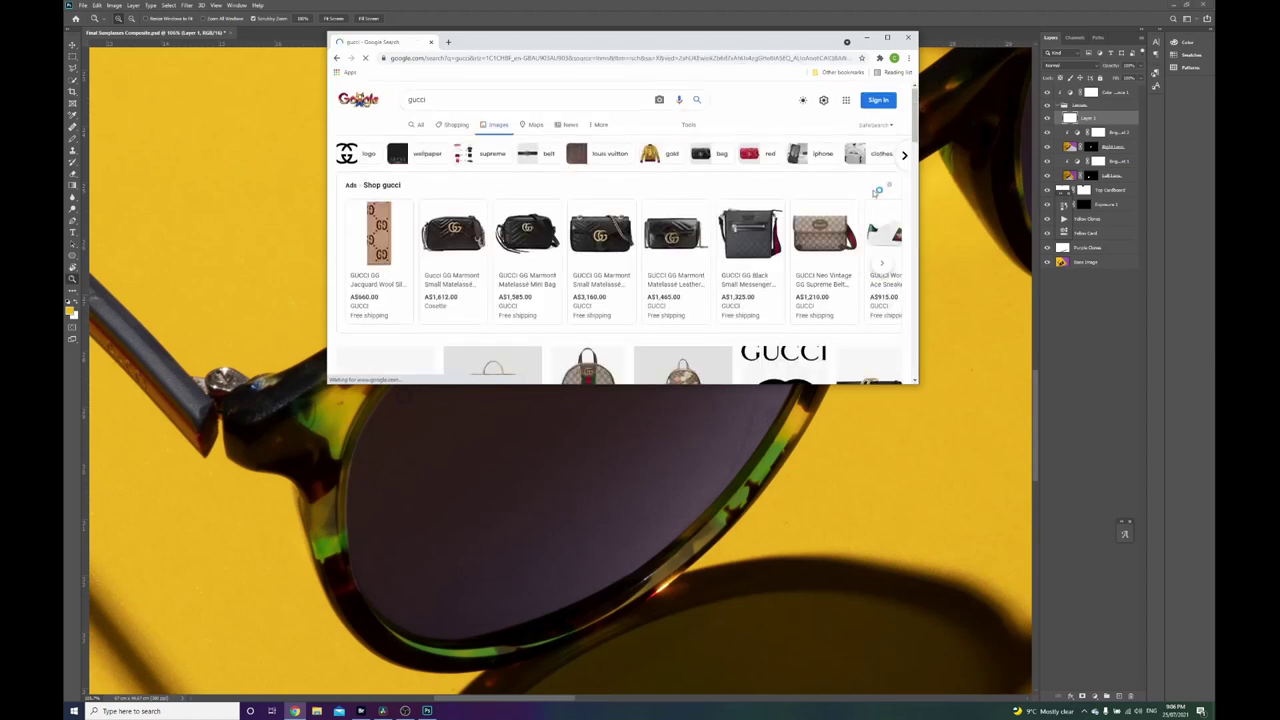
pyautogui.scroll(-1, 876, 193)
# Open the black GUCCI wordmark from gucci.com in its own tab and save the image to disk.
pyautogui.click(395, 300)
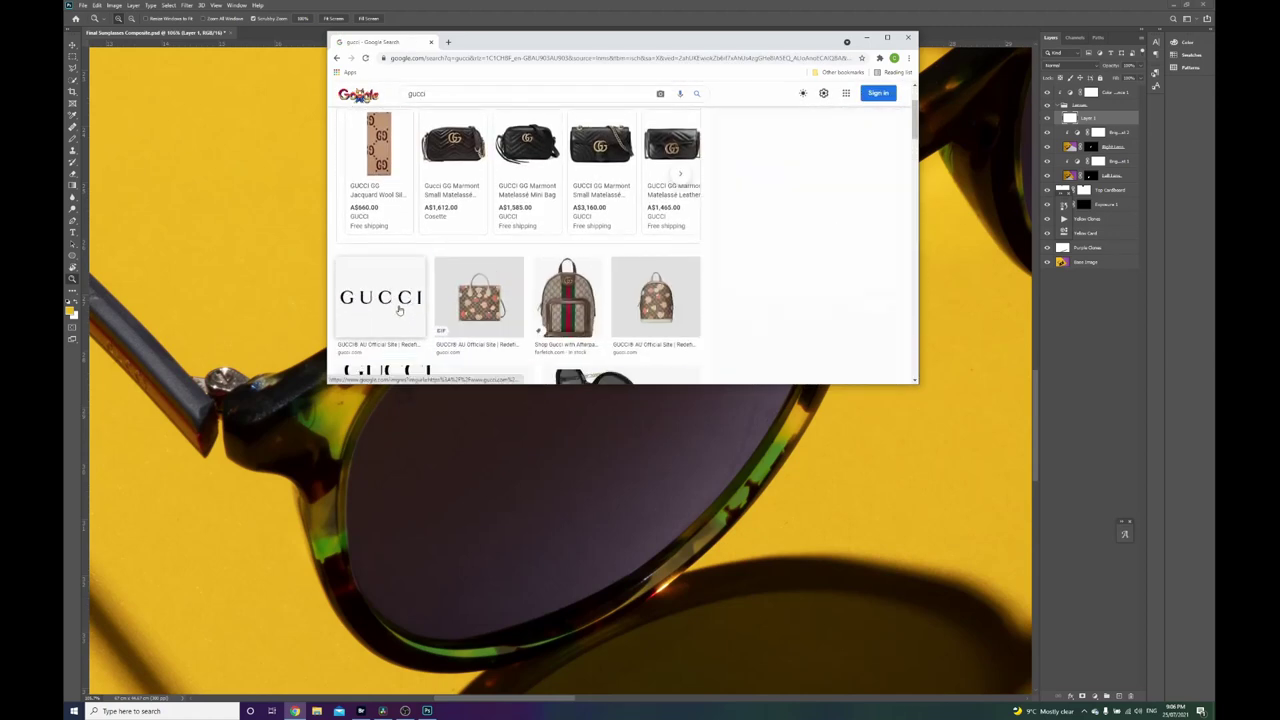
pyautogui.rightClick(845, 215)
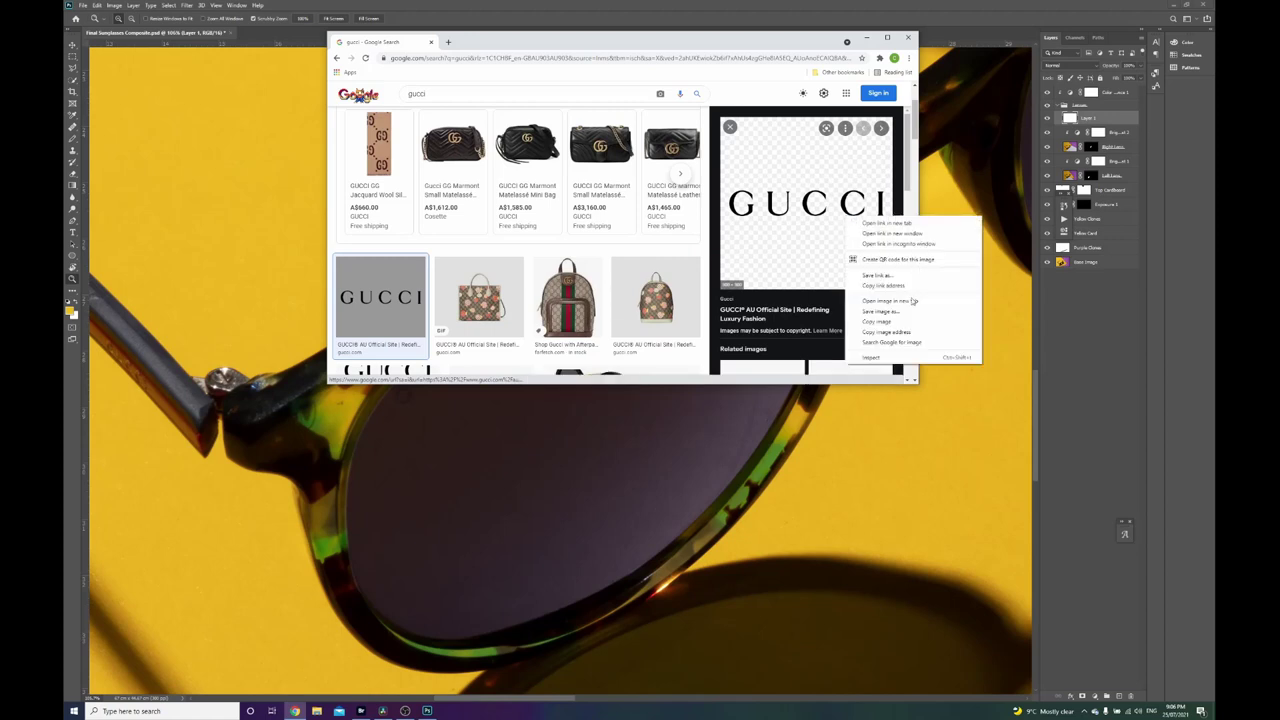
pyautogui.click(893, 300)
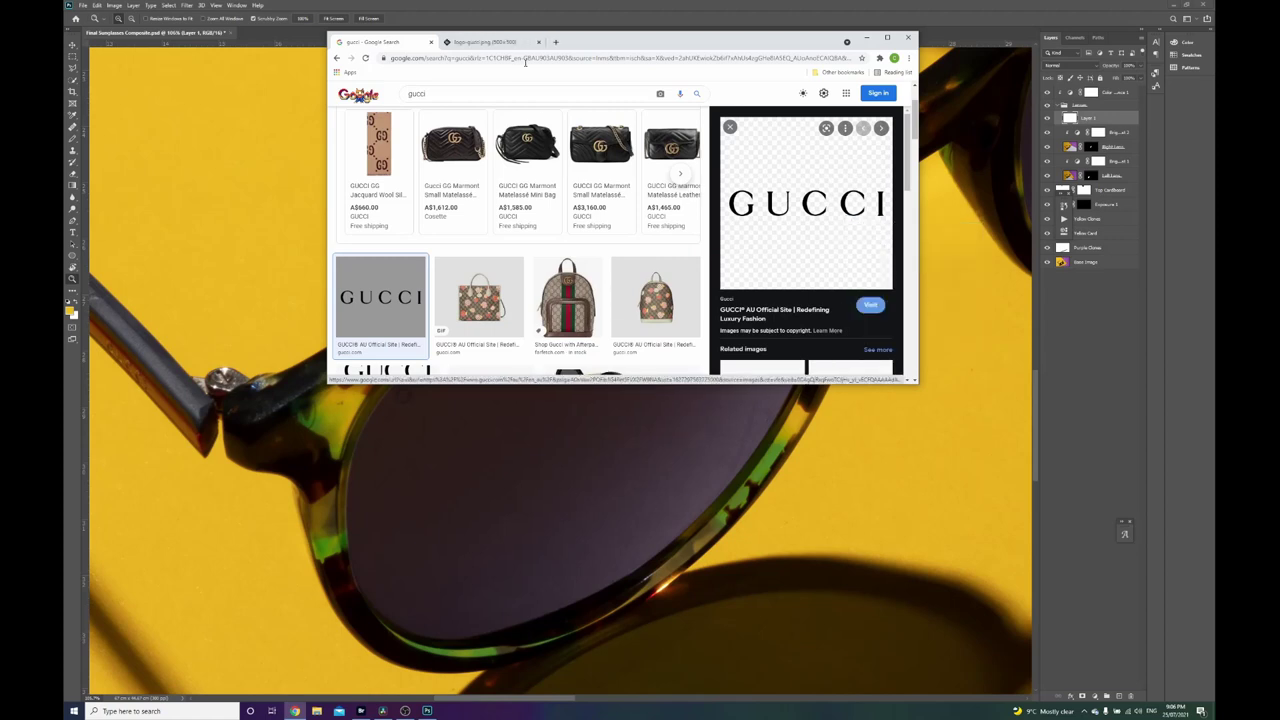
pyautogui.click(510, 41)
pyautogui.rightClick(683, 236)
pyautogui.click(729, 258)
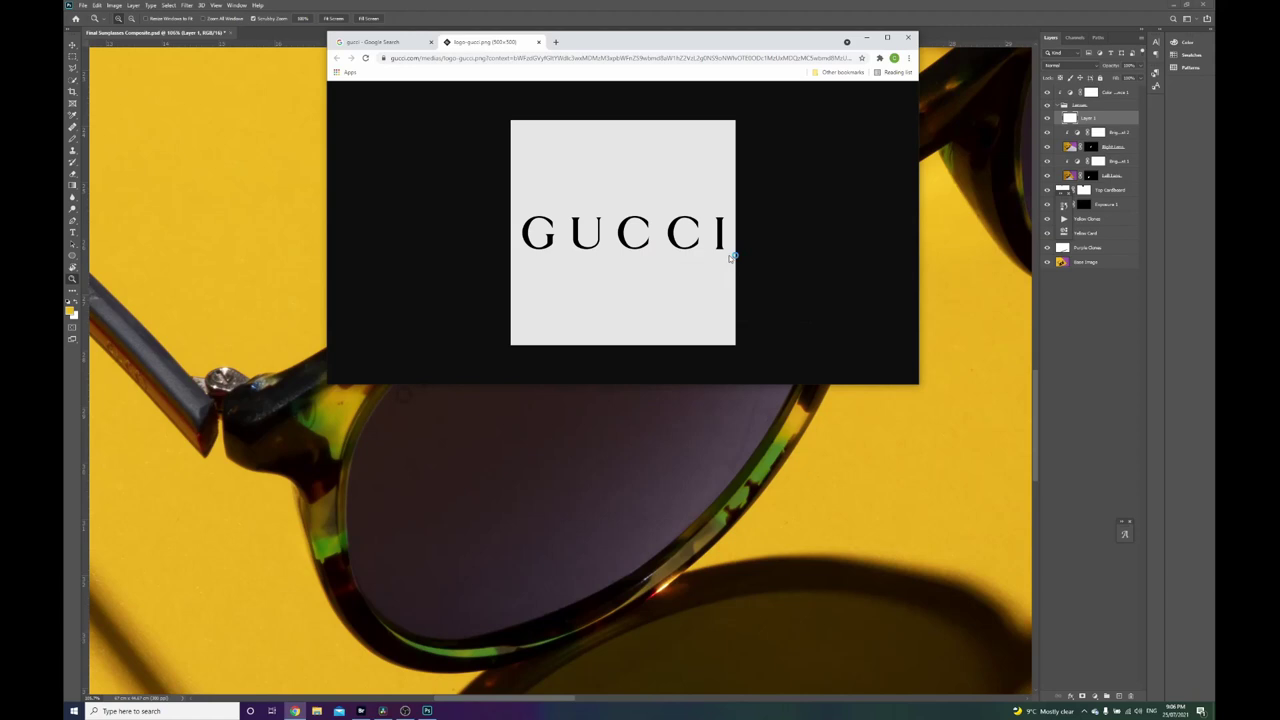
pyautogui.press('Return')
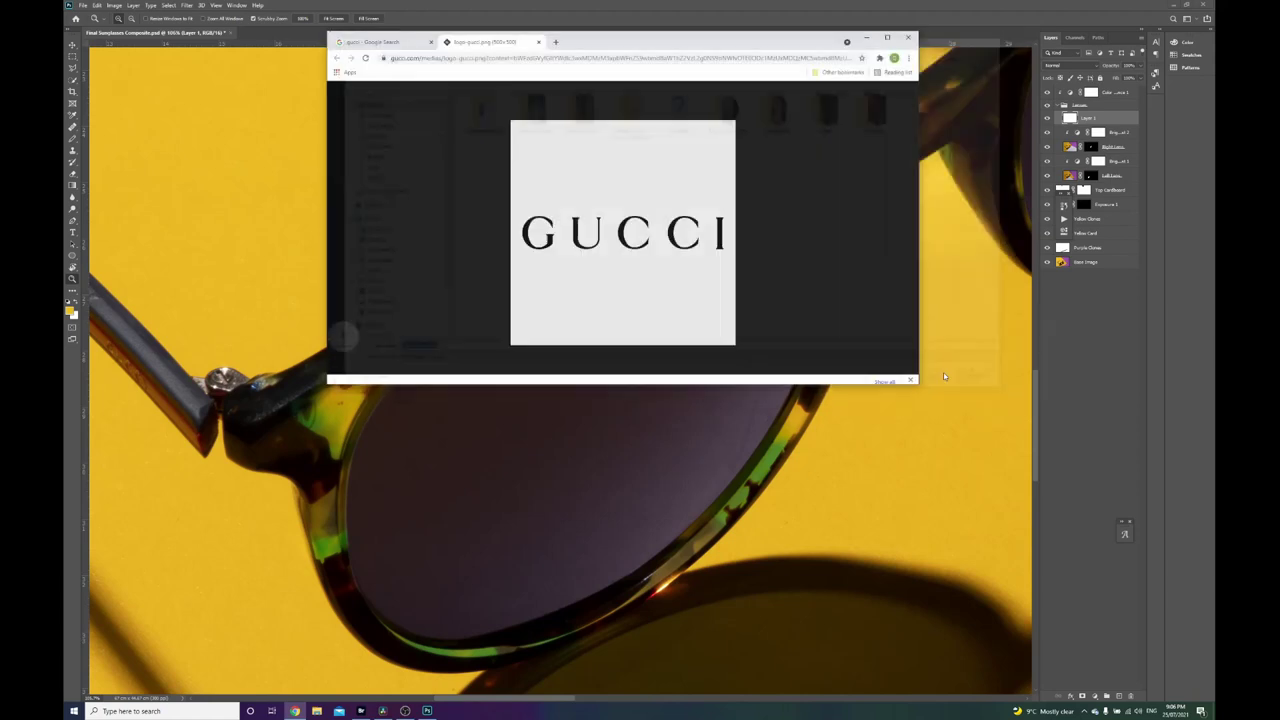
# Place the downloaded Gucci logo into the Photoshop sunglasses composite above Layer 1 and shift it slightly down over the near lens.
pyautogui.click(401, 372)
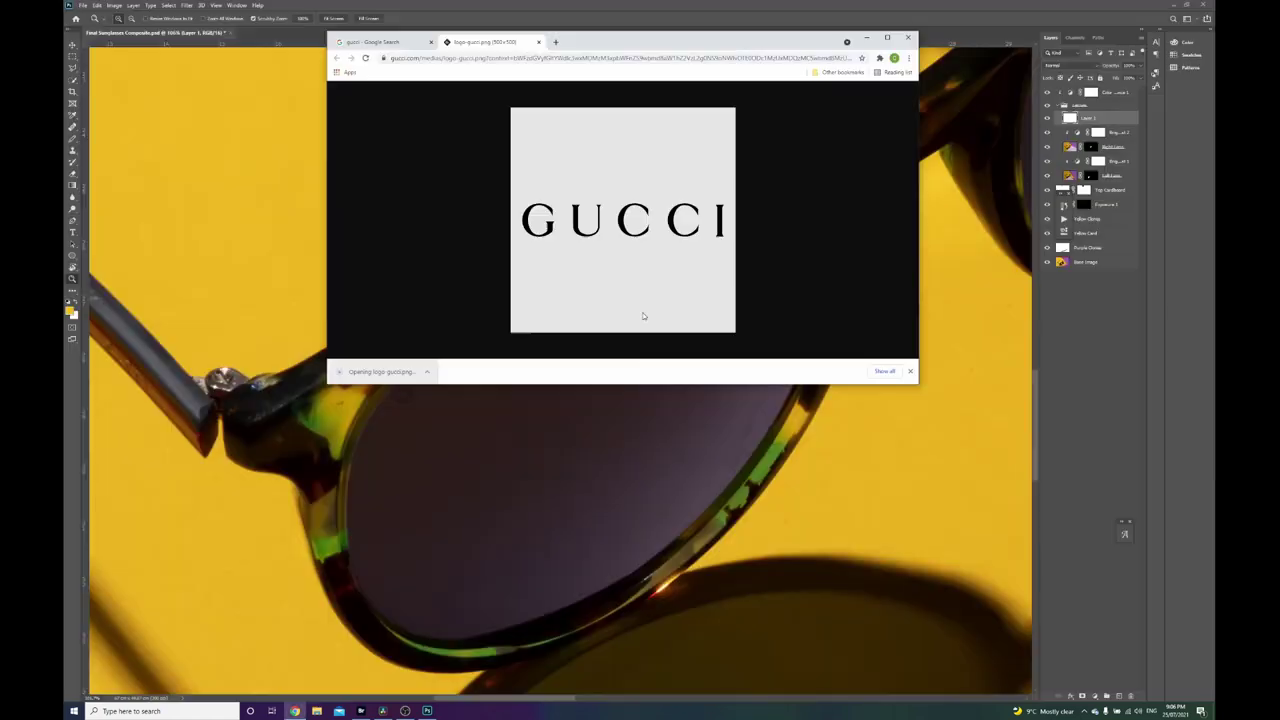
pyautogui.moveTo(376, 376); pyautogui.dragTo(480, 400)
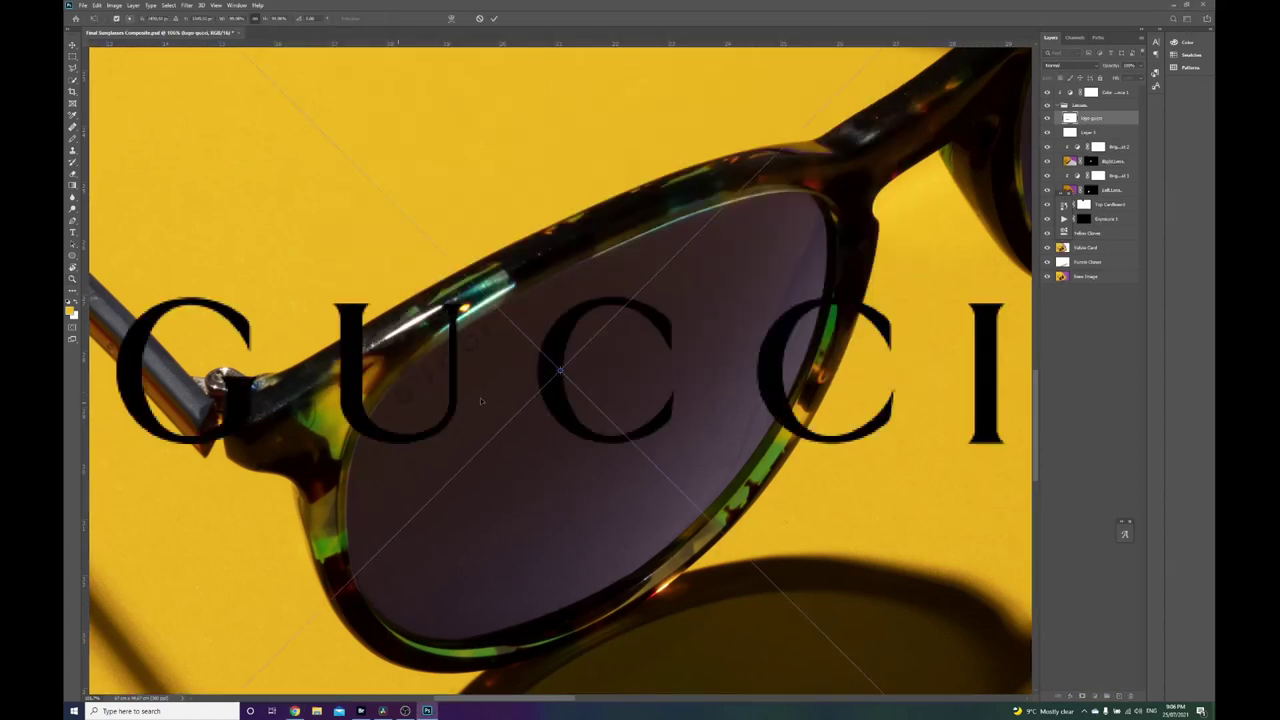
pyautogui.press('Return')
pyautogui.scroll(-3, 441, 308)
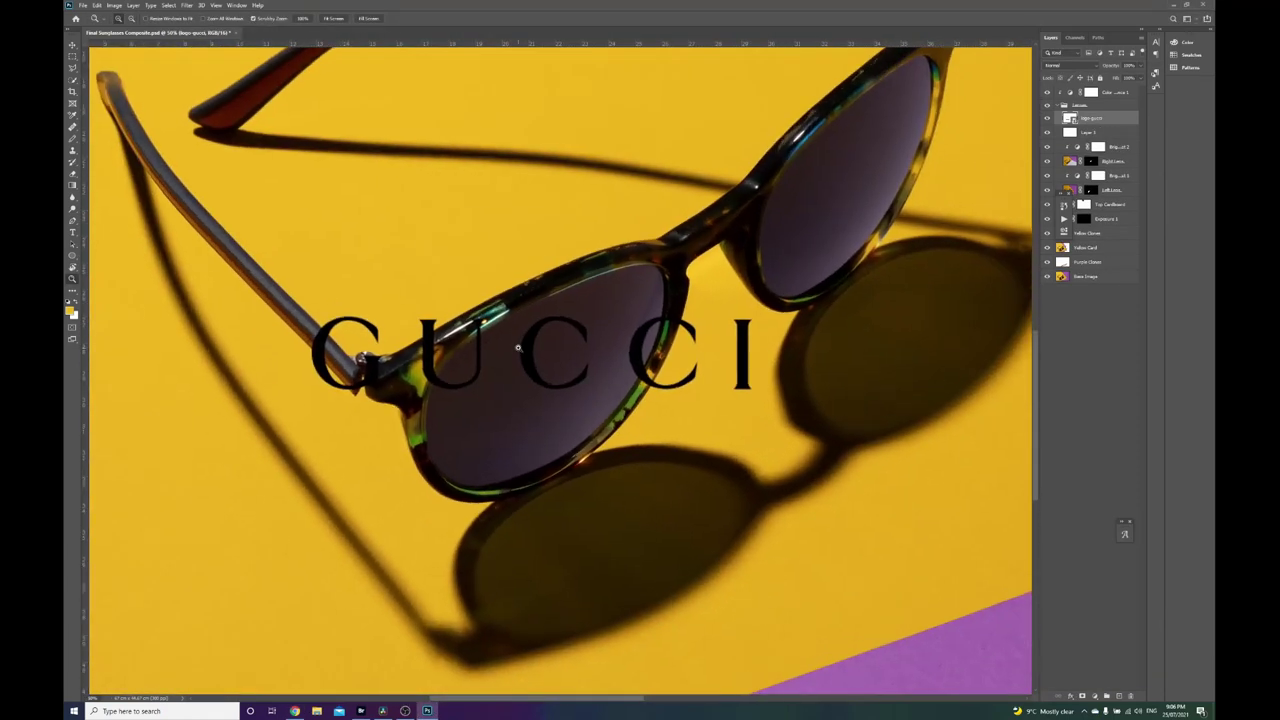
pyautogui.scroll(3, 518, 347)
pyautogui.hotkey('ctrl', 't')
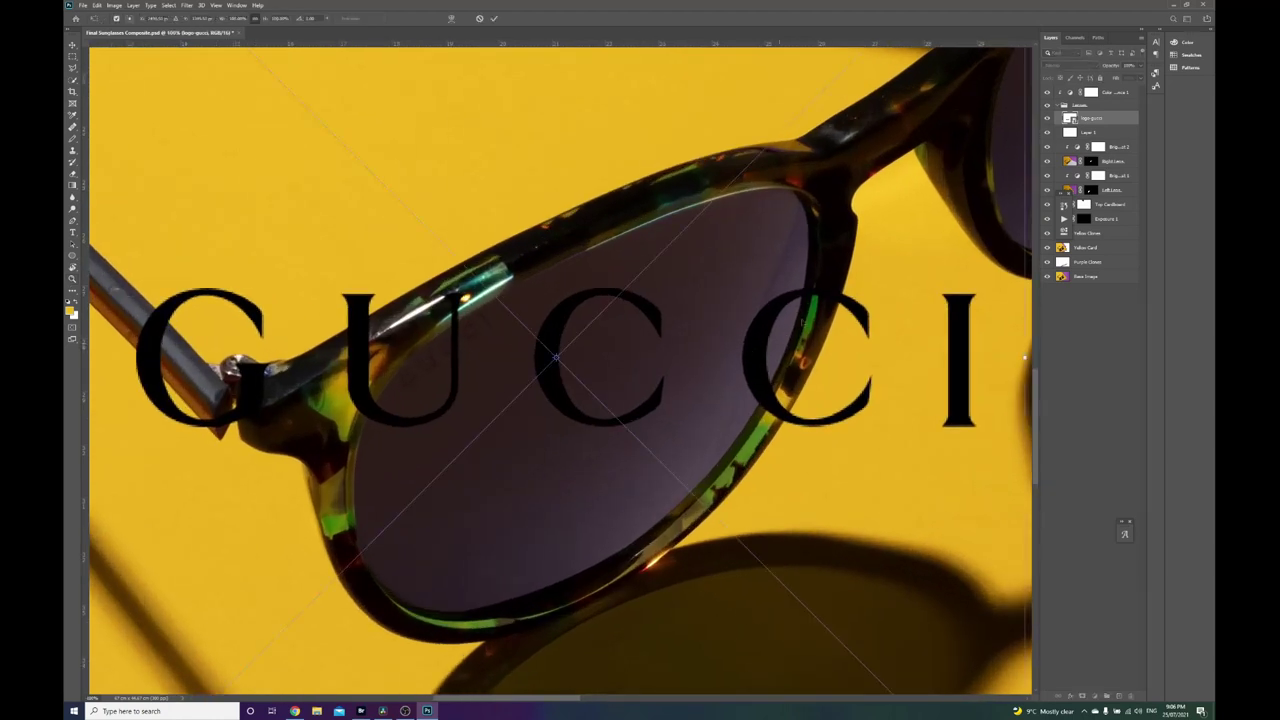
pyautogui.moveTo(748, 336); pyautogui.dragTo(737, 310)
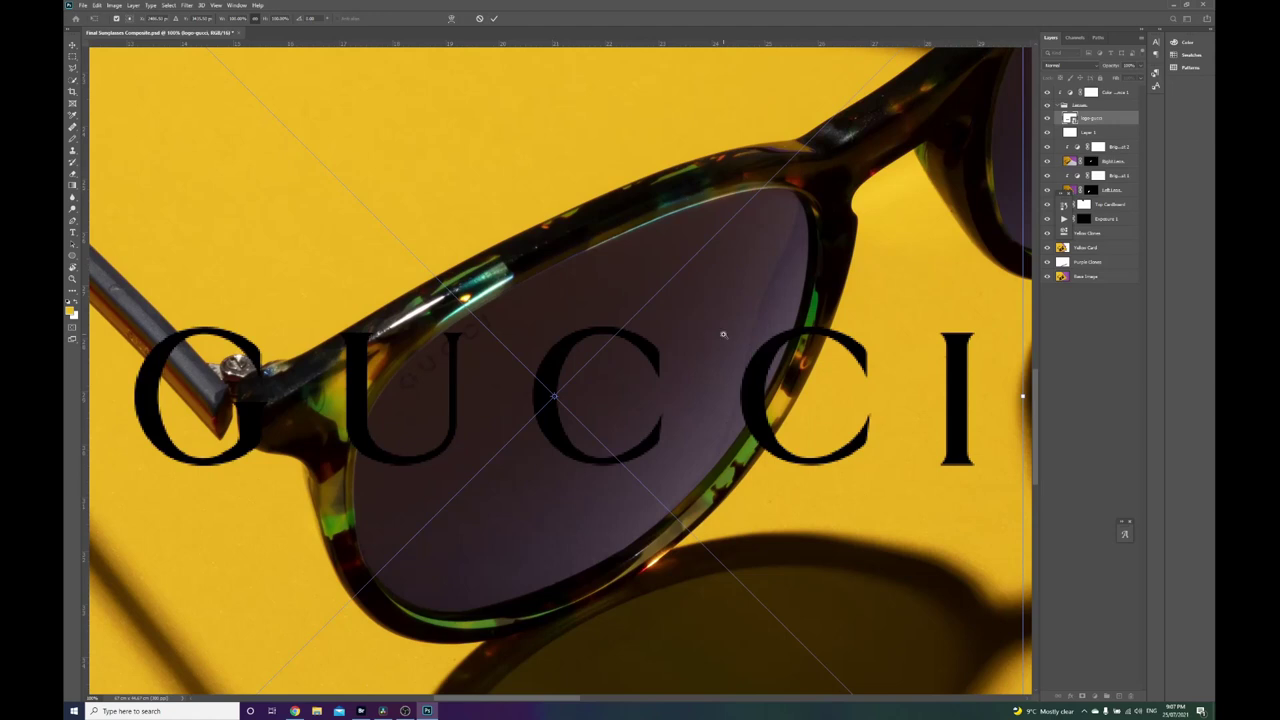
pyautogui.press('Return')
# Scale the Gucci logo down and rotate it to follow the slanted upper rim at the near lens's hinge-side corner.
pyautogui.keyDown('alt'); pyautogui.click(693, 344); pyautogui.keyUp('alt')
pyautogui.keyDown('alt'); pyautogui.click(693, 344); pyautogui.keyUp('alt')
pyautogui.keyDown('alt'); pyautogui.click(693, 345); pyautogui.keyUp('alt')
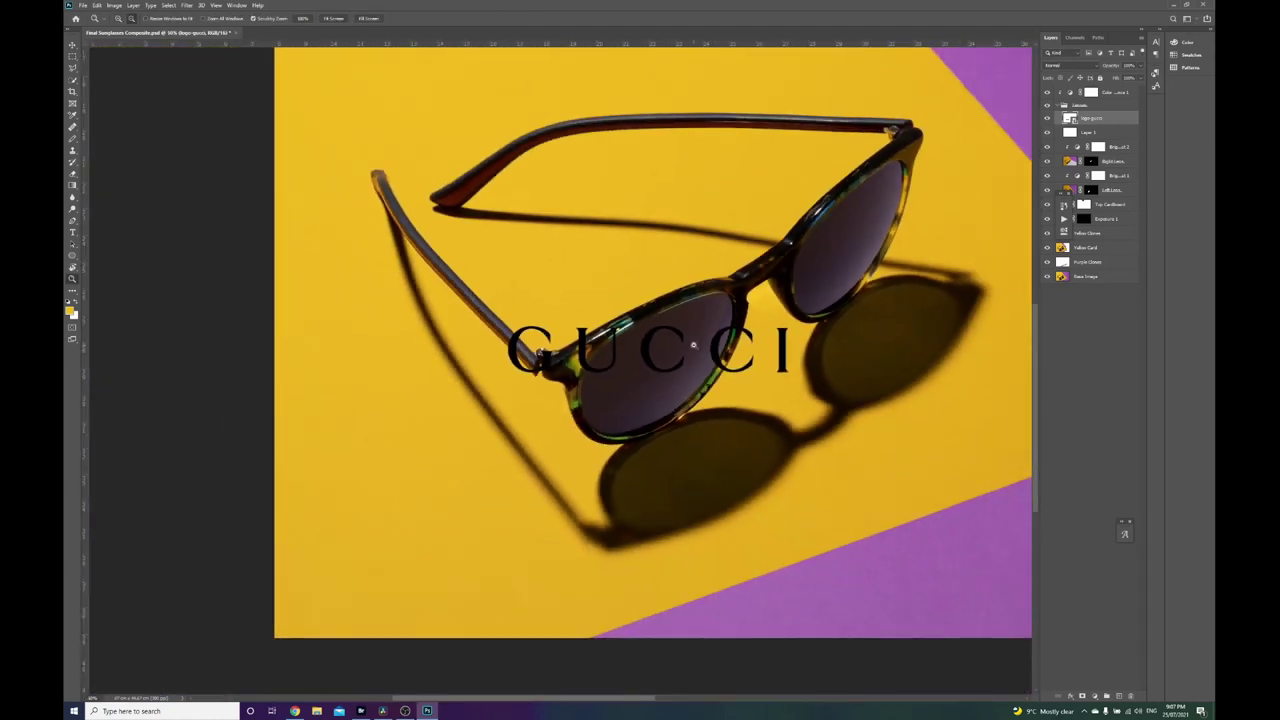
pyautogui.hotkey('ctrl', 't')
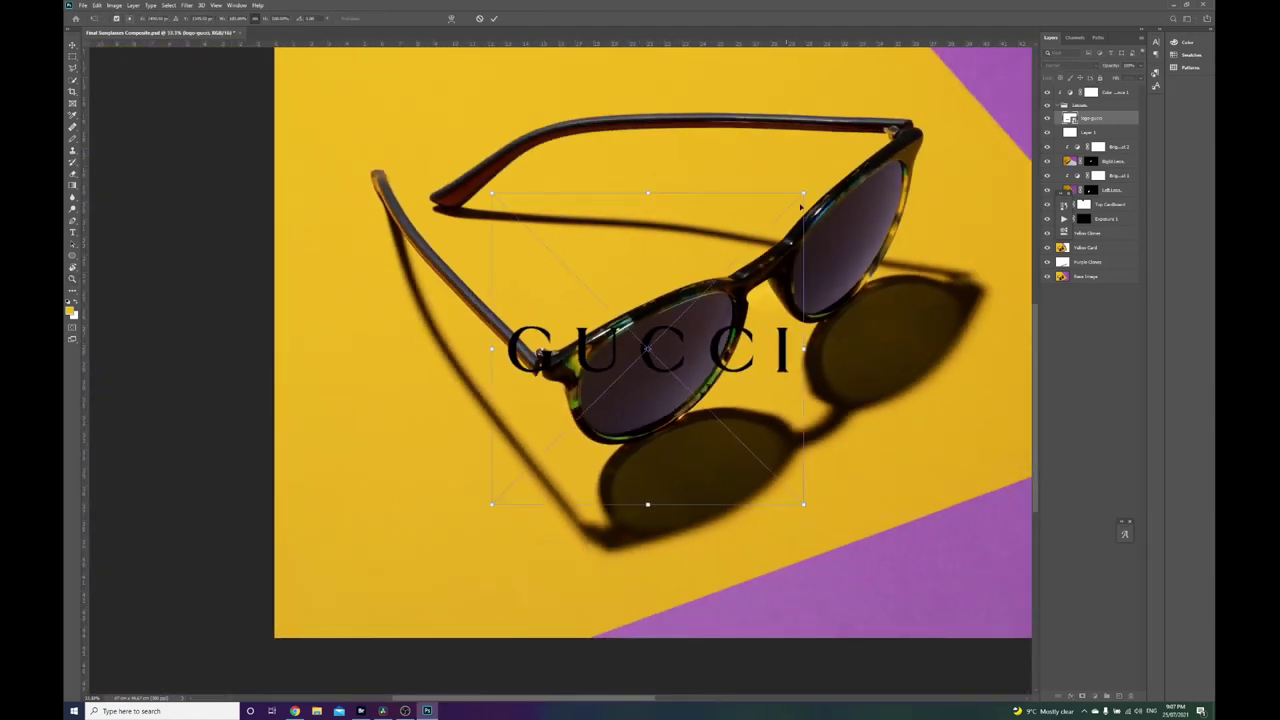
pyautogui.moveTo(810, 186); pyautogui.dragTo(618, 293)
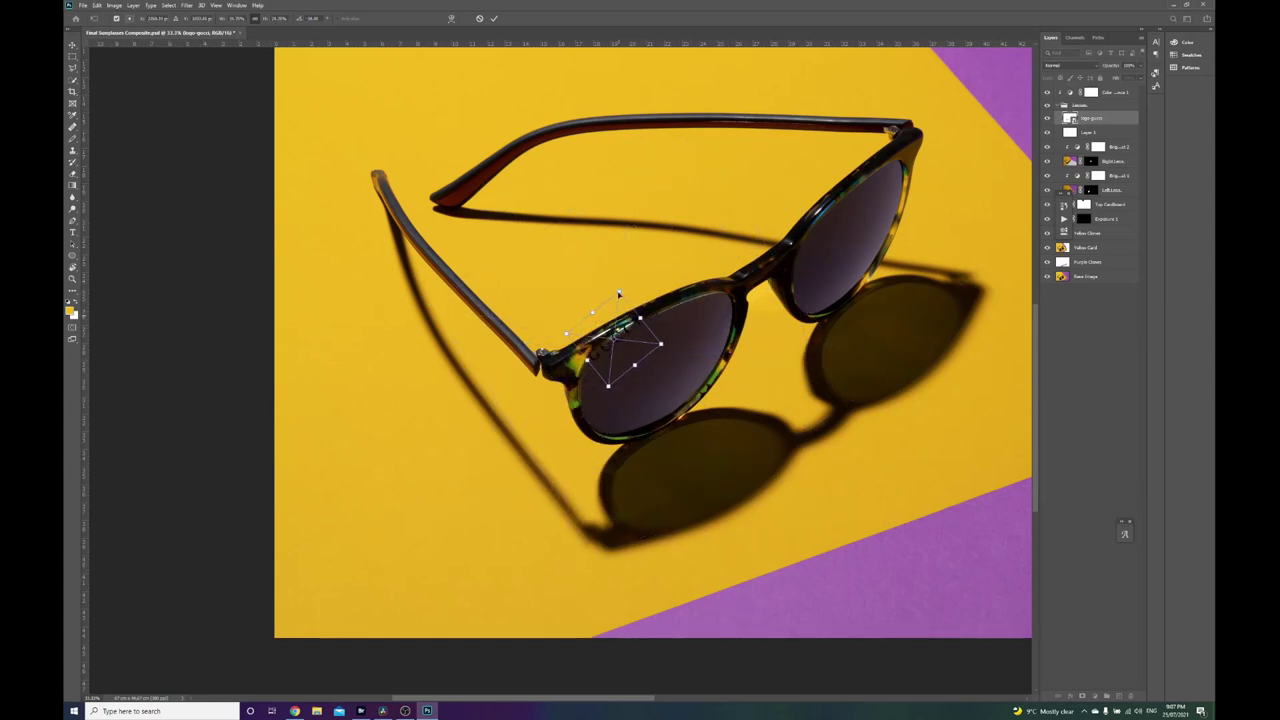
pyautogui.press('Return')
# Fine-tune the small Gucci logo's position, size and angle just inside the near lens's upper rim.
pyautogui.scroll(5, 640, 335)
pyautogui.moveTo(609, 350); pyautogui.dragTo(594, 331)
pyautogui.hotkey('ctrl', 't')
pyautogui.moveTo(583, 137); pyautogui.dragTo(578, 186)
pyautogui.moveTo(583, 369); pyautogui.dragTo(605, 343)
pyautogui.press('Return')
# Warp the Gucci logo by reshaping its corners and curve handles so the lettering bends along the lens's curved upper edge.
pyautogui.click(97, 5)
pyautogui.moveTo(145, 210)
pyautogui.click(225, 275)
pyautogui.moveTo(509, 227); pyautogui.dragTo(523, 248)
pyautogui.moveTo(658, 416); pyautogui.dragTo(626, 378)
pyautogui.moveTo(524, 244); pyautogui.dragTo(538, 255)
pyautogui.moveTo(444, 277); pyautogui.dragTo(433, 323)
pyautogui.moveTo(430, 389); pyautogui.dragTo(449, 410)
pyautogui.moveTo(480, 452); pyautogui.dragTo(470, 434)
pyautogui.moveTo(531, 515); pyautogui.dragTo(535, 493)
pyautogui.moveTo(384, 326); pyautogui.dragTo(391, 358)
pyautogui.moveTo(464, 424); pyautogui.dragTo(464, 442)
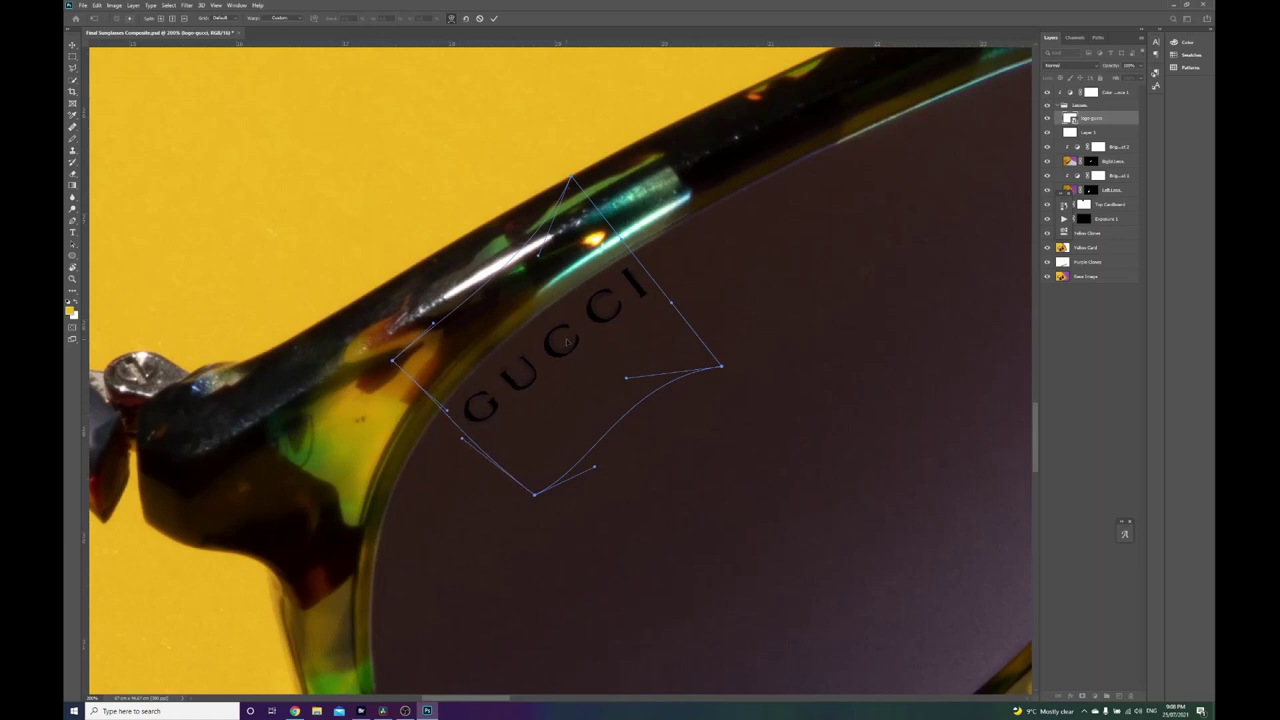
# Refine the logo's warp handles and corners until the letters are evenly curved along the rim, and apply the warp.
pyautogui.moveTo(595, 467); pyautogui.dragTo(578, 443)
pyautogui.moveTo(622, 240); pyautogui.dragTo(630, 242)
pyautogui.moveTo(671, 302); pyautogui.dragTo(664, 300)
pyautogui.moveTo(538, 255); pyautogui.dragTo(550, 272)
pyautogui.moveTo(434, 304); pyautogui.dragTo(429, 312)
pyautogui.moveTo(462, 438); pyautogui.dragTo(465, 431)
pyautogui.moveTo(429, 312); pyautogui.dragTo(420, 308)
pyautogui.moveTo(571, 177); pyautogui.dragTo(592, 193)
pyautogui.moveTo(550, 271); pyautogui.dragTo(540, 252)
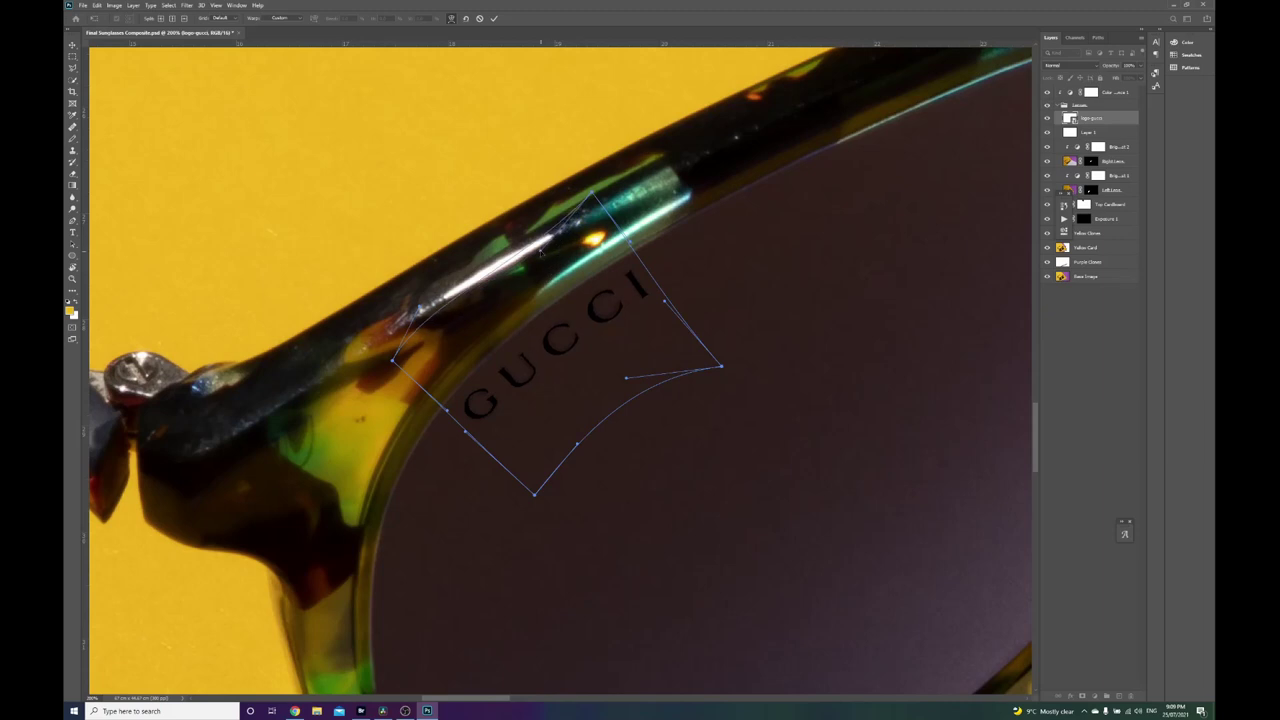
pyautogui.moveTo(436, 305); pyautogui.dragTo(429, 317)
pyautogui.moveTo(395, 360); pyautogui.dragTo(396, 361)
pyautogui.press('Return')
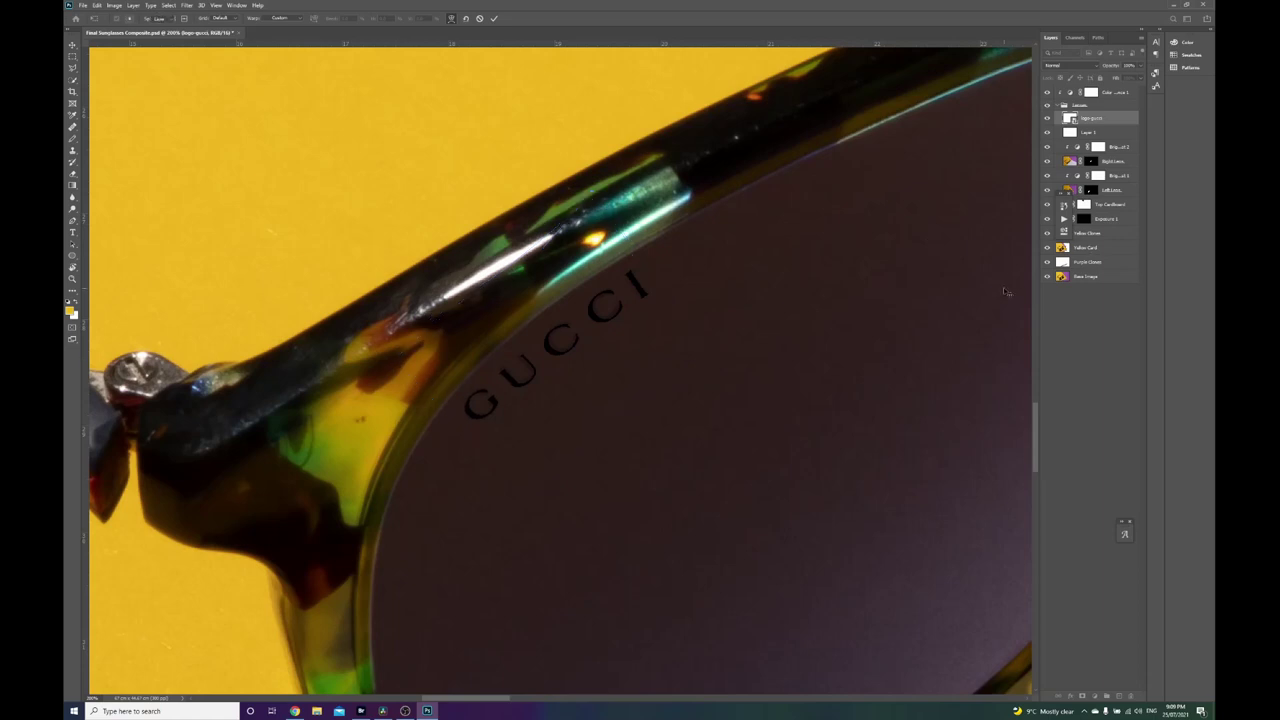
# Select Layer 1 beneath the logo and activate the Clone Stamp tool for retouching the lens.
pyautogui.click(1105, 131)
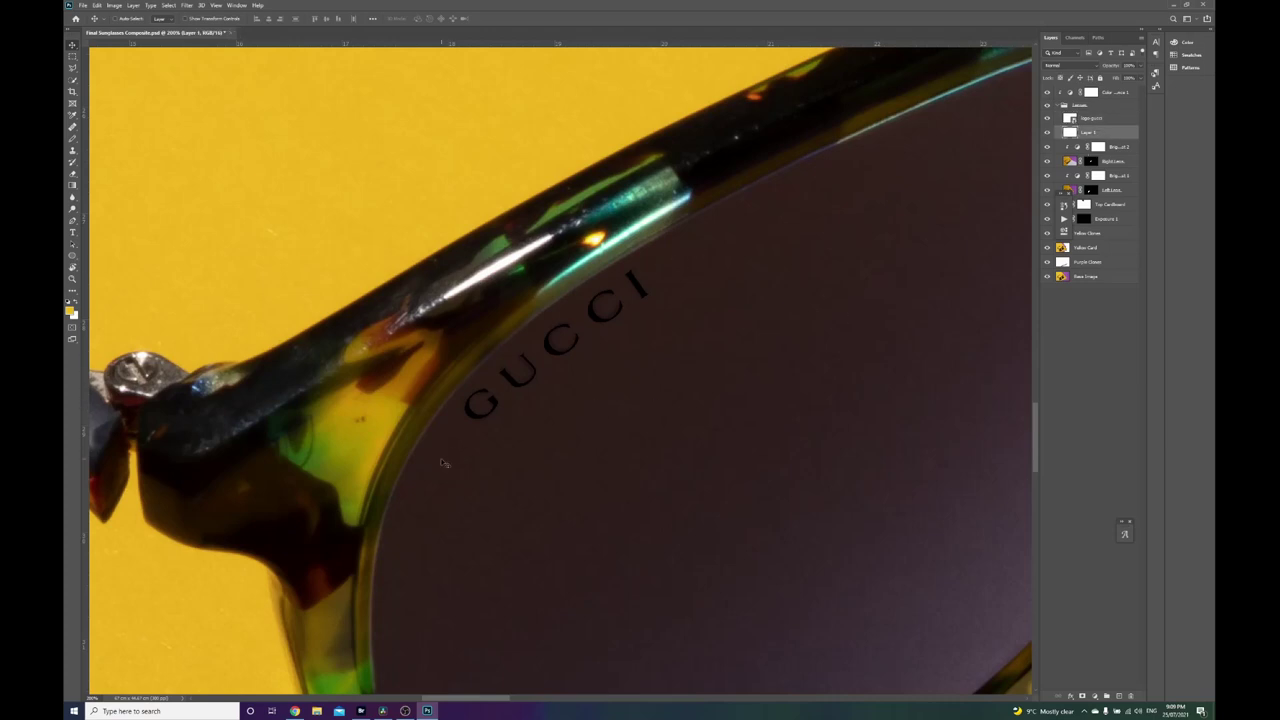
pyautogui.press('s')
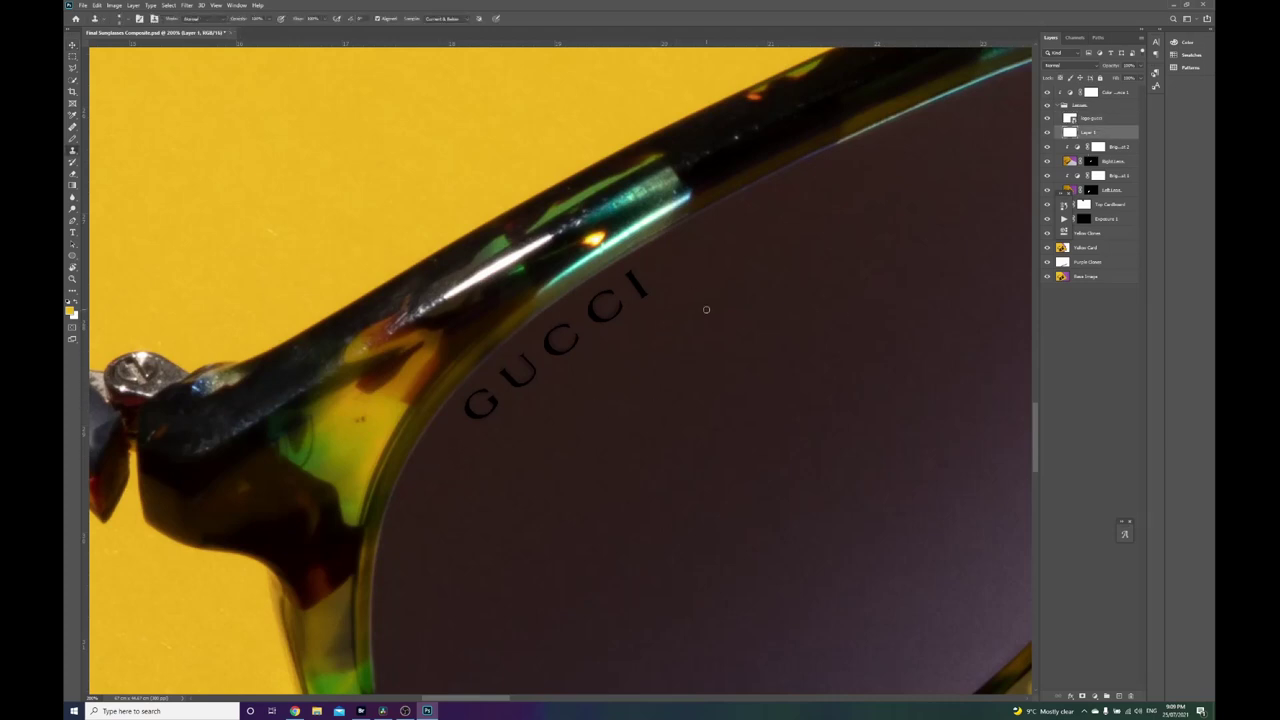